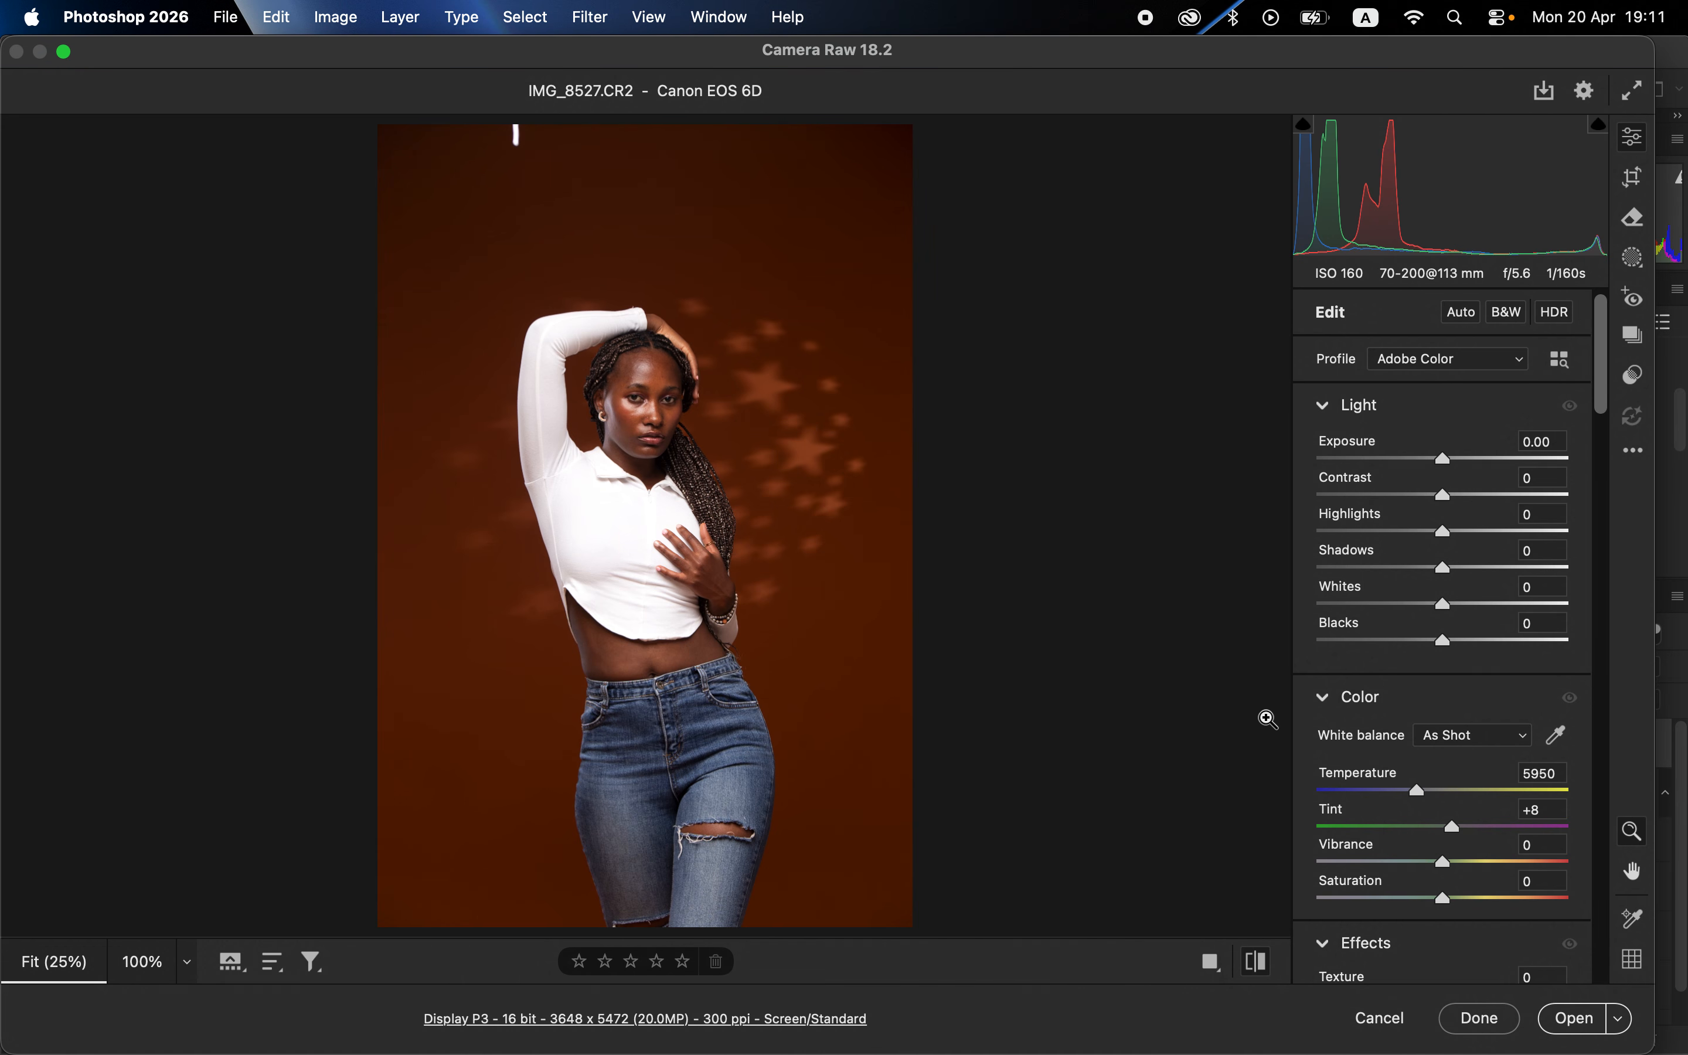
Recover the bright areas with Highlights at -50 and Whites at -32, and lift the Shadows to +34
click(1381, 534)
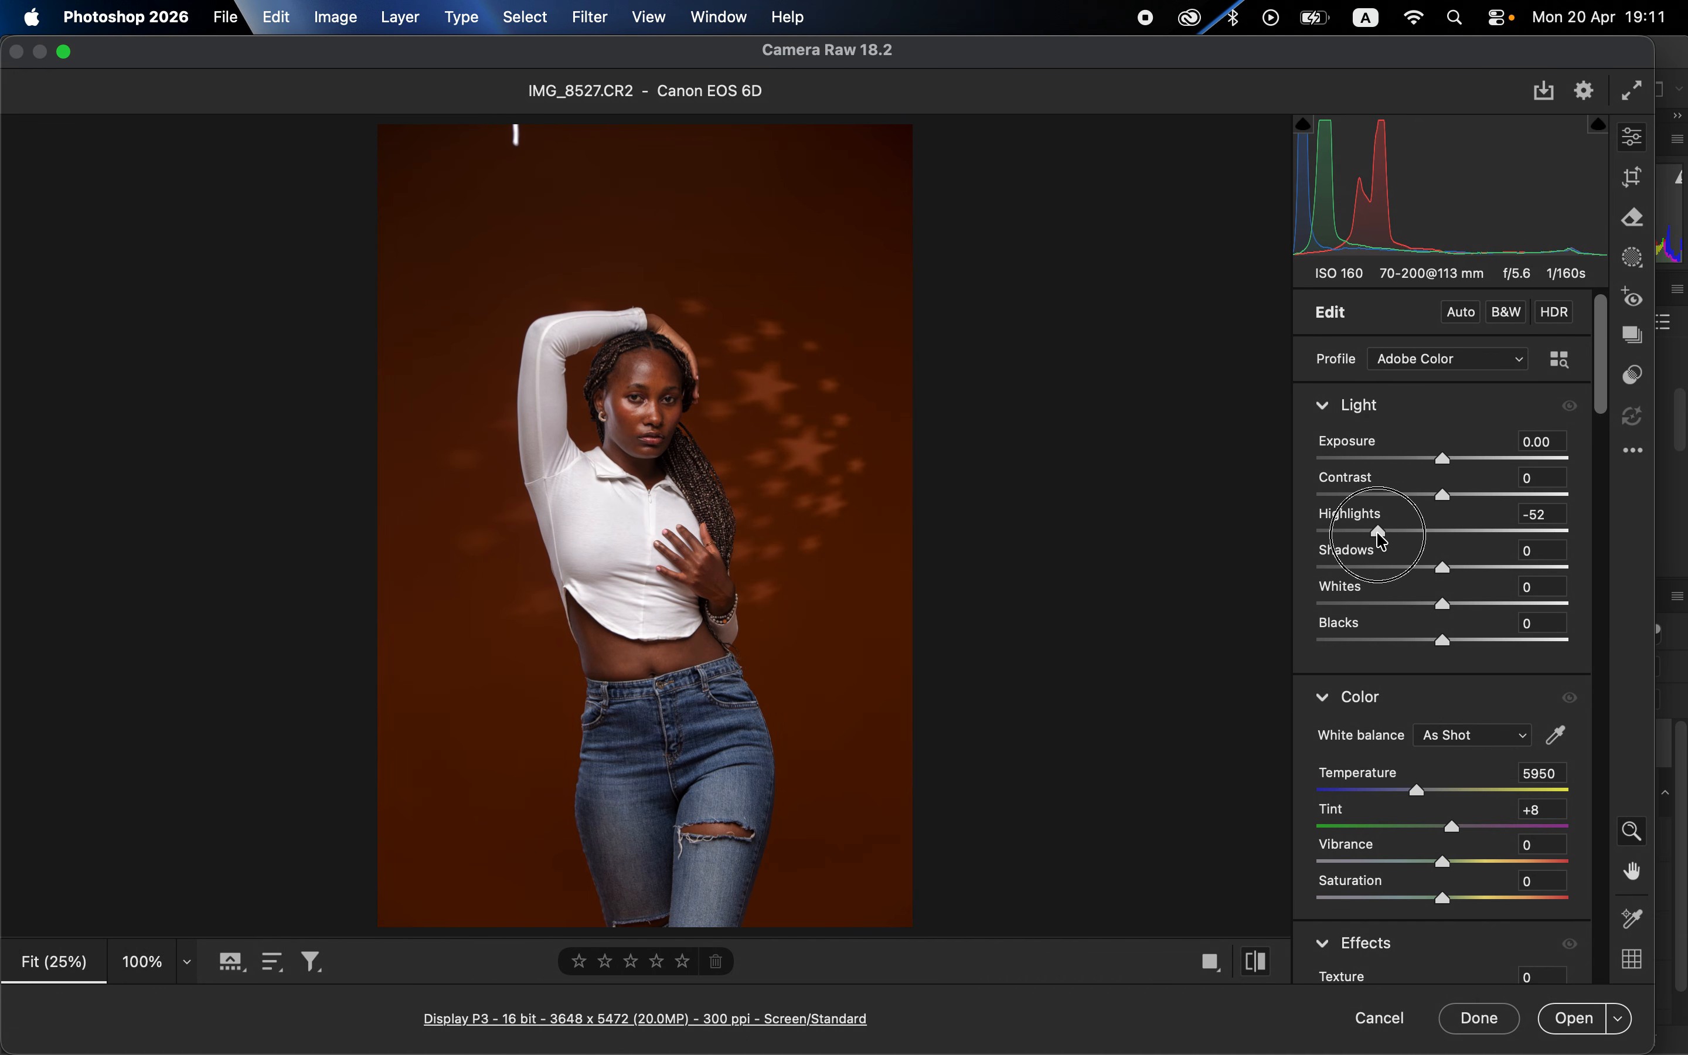
drag(1381, 534, 1383, 534)
click(1401, 606)
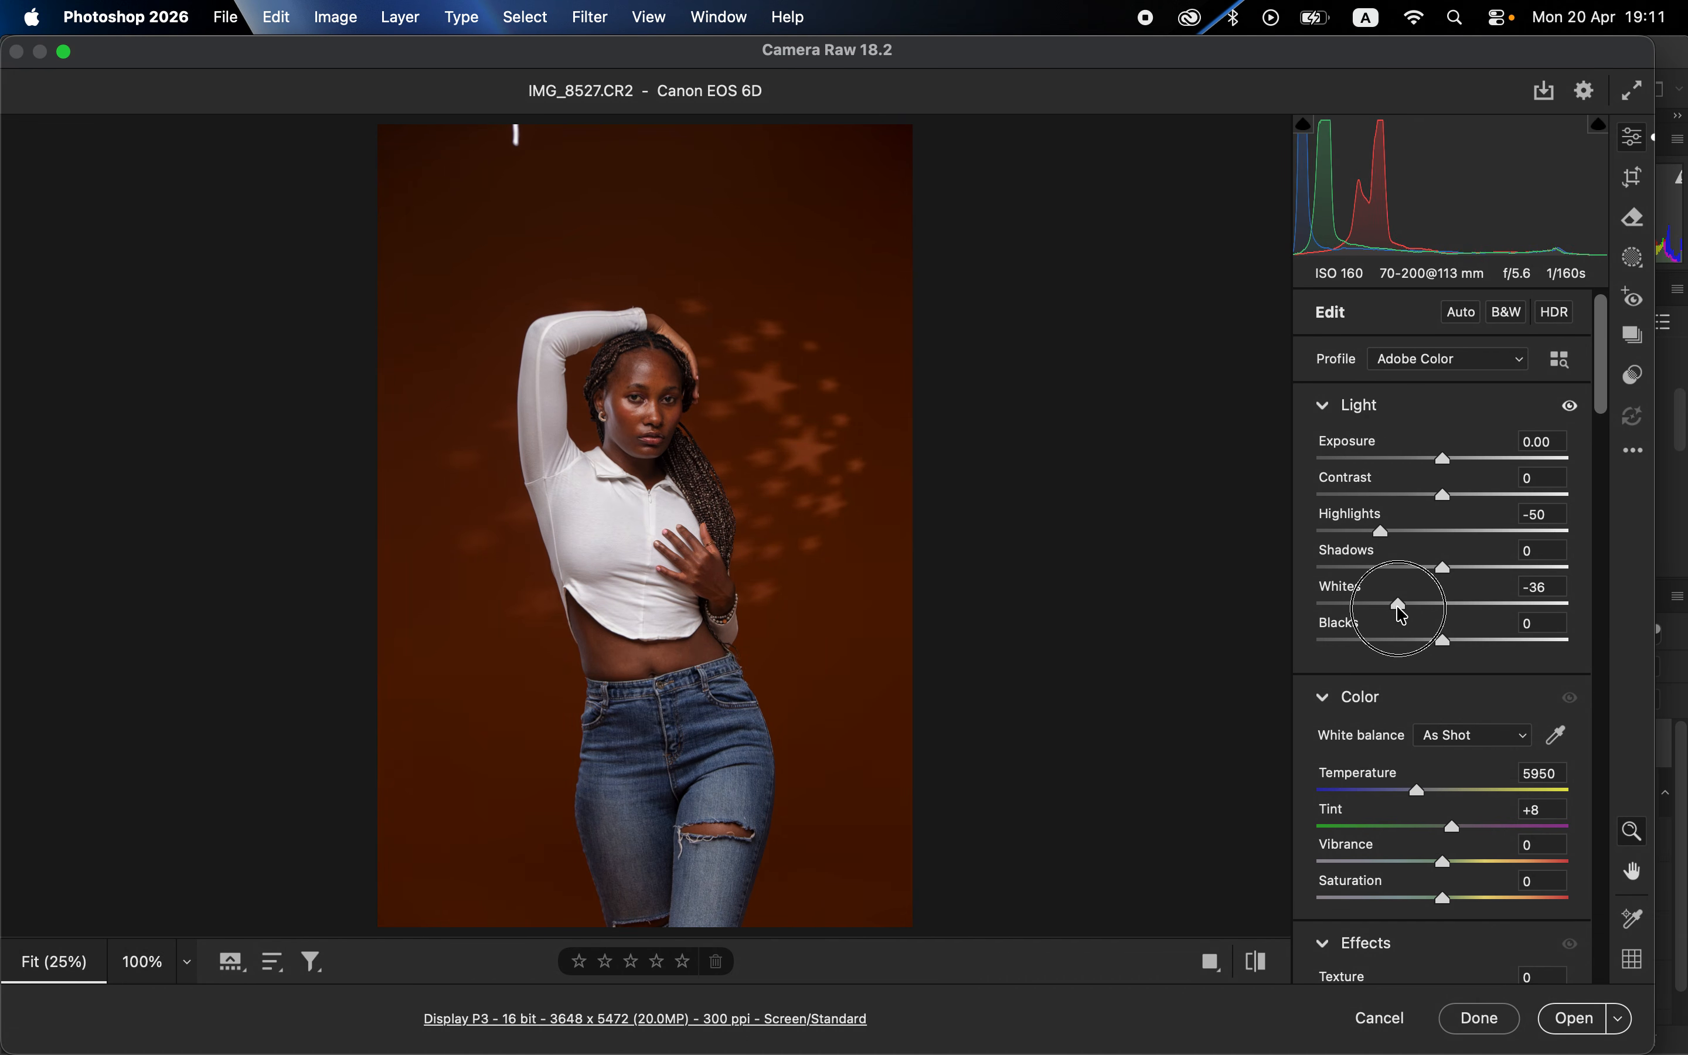
drag(1401, 606, 1487, 574)
click(1453, 568)
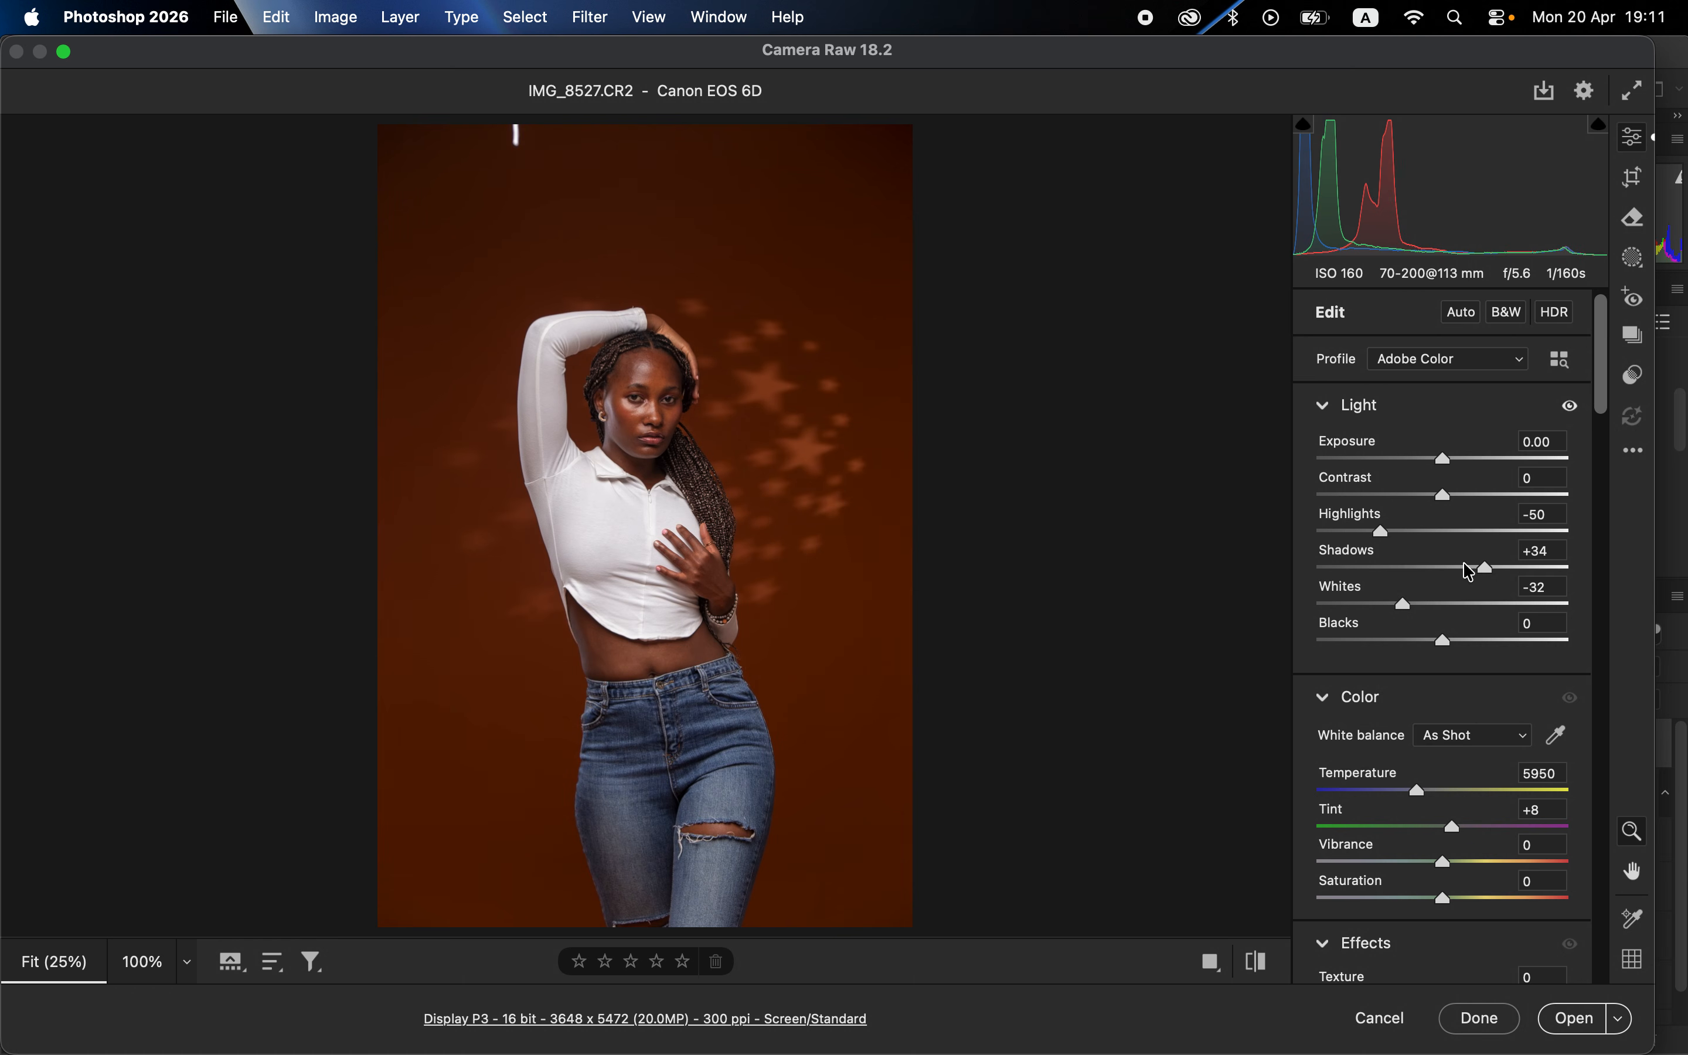
Refine the light settings with Highlights at -58, Contrast at +8, Blacks at -9 and Exposure at +0.35
drag(1380, 533, 1464, 501)
drag(1439, 642, 1435, 649)
drag(1450, 462, 1460, 463)
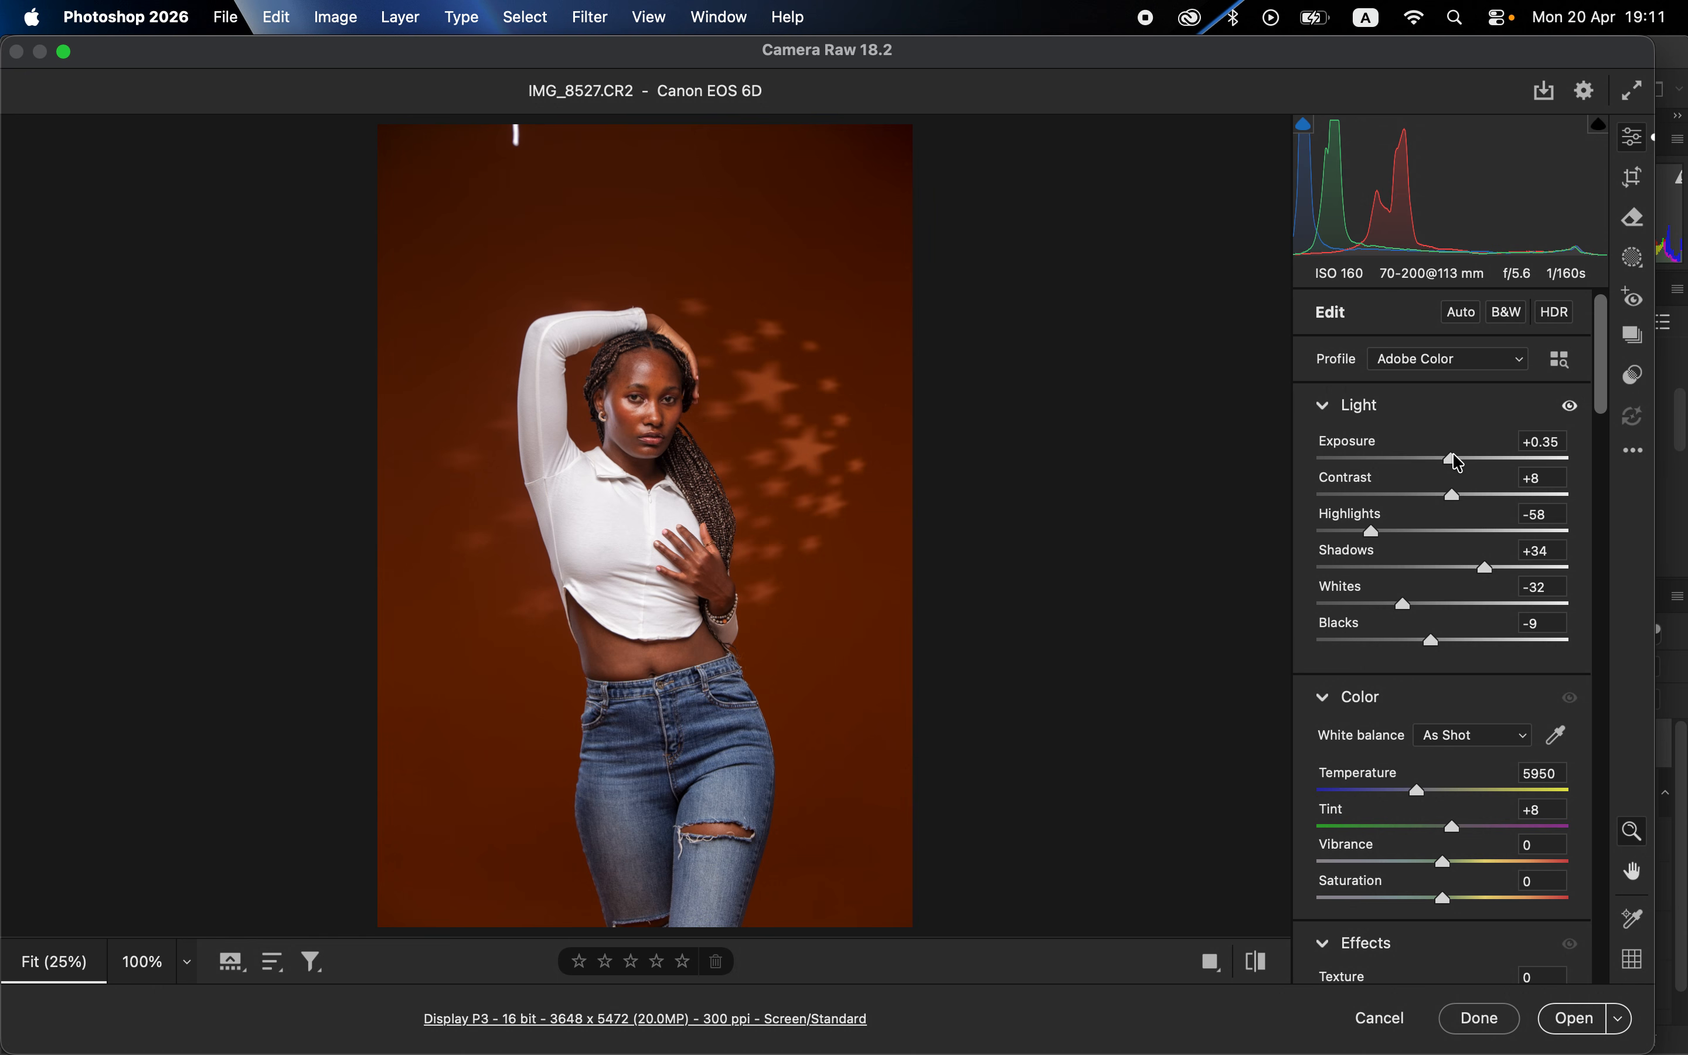
Try a Saturation of +49 on the photo, reset it to 0, and set Vibrance to +5
scroll(1478, 838, down, 2)
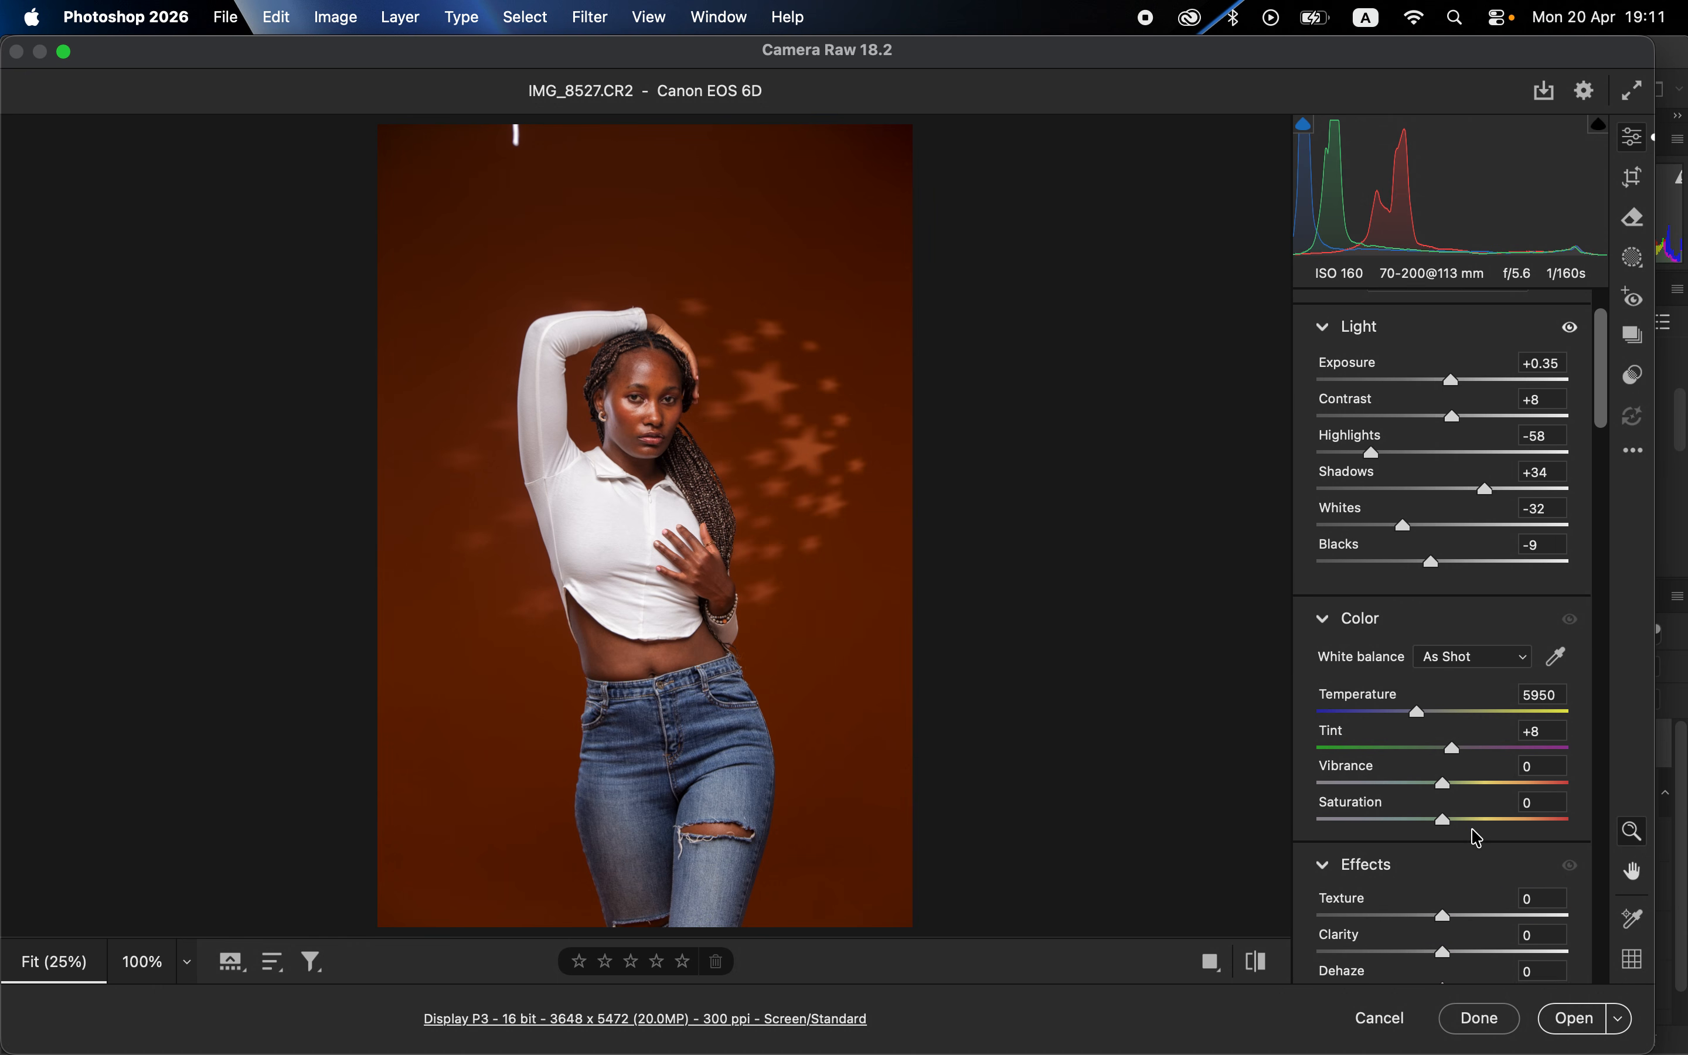
drag(1448, 777, 1453, 786)
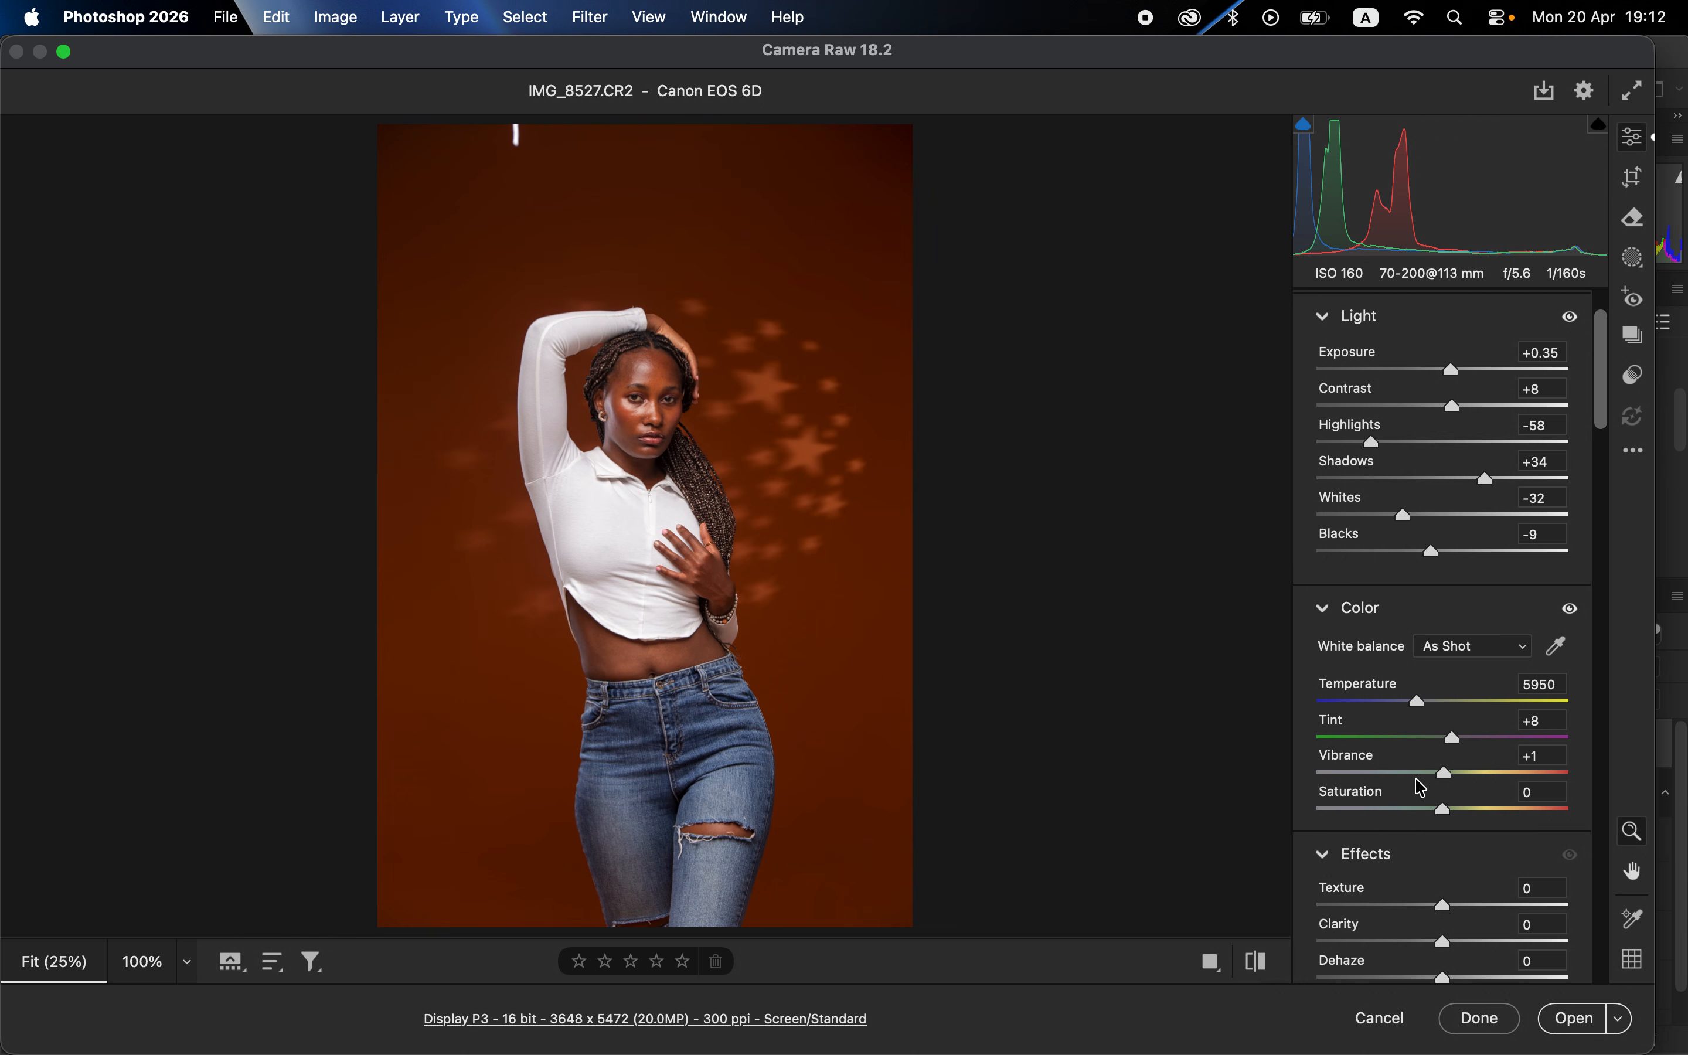
drag(1445, 809, 1507, 813)
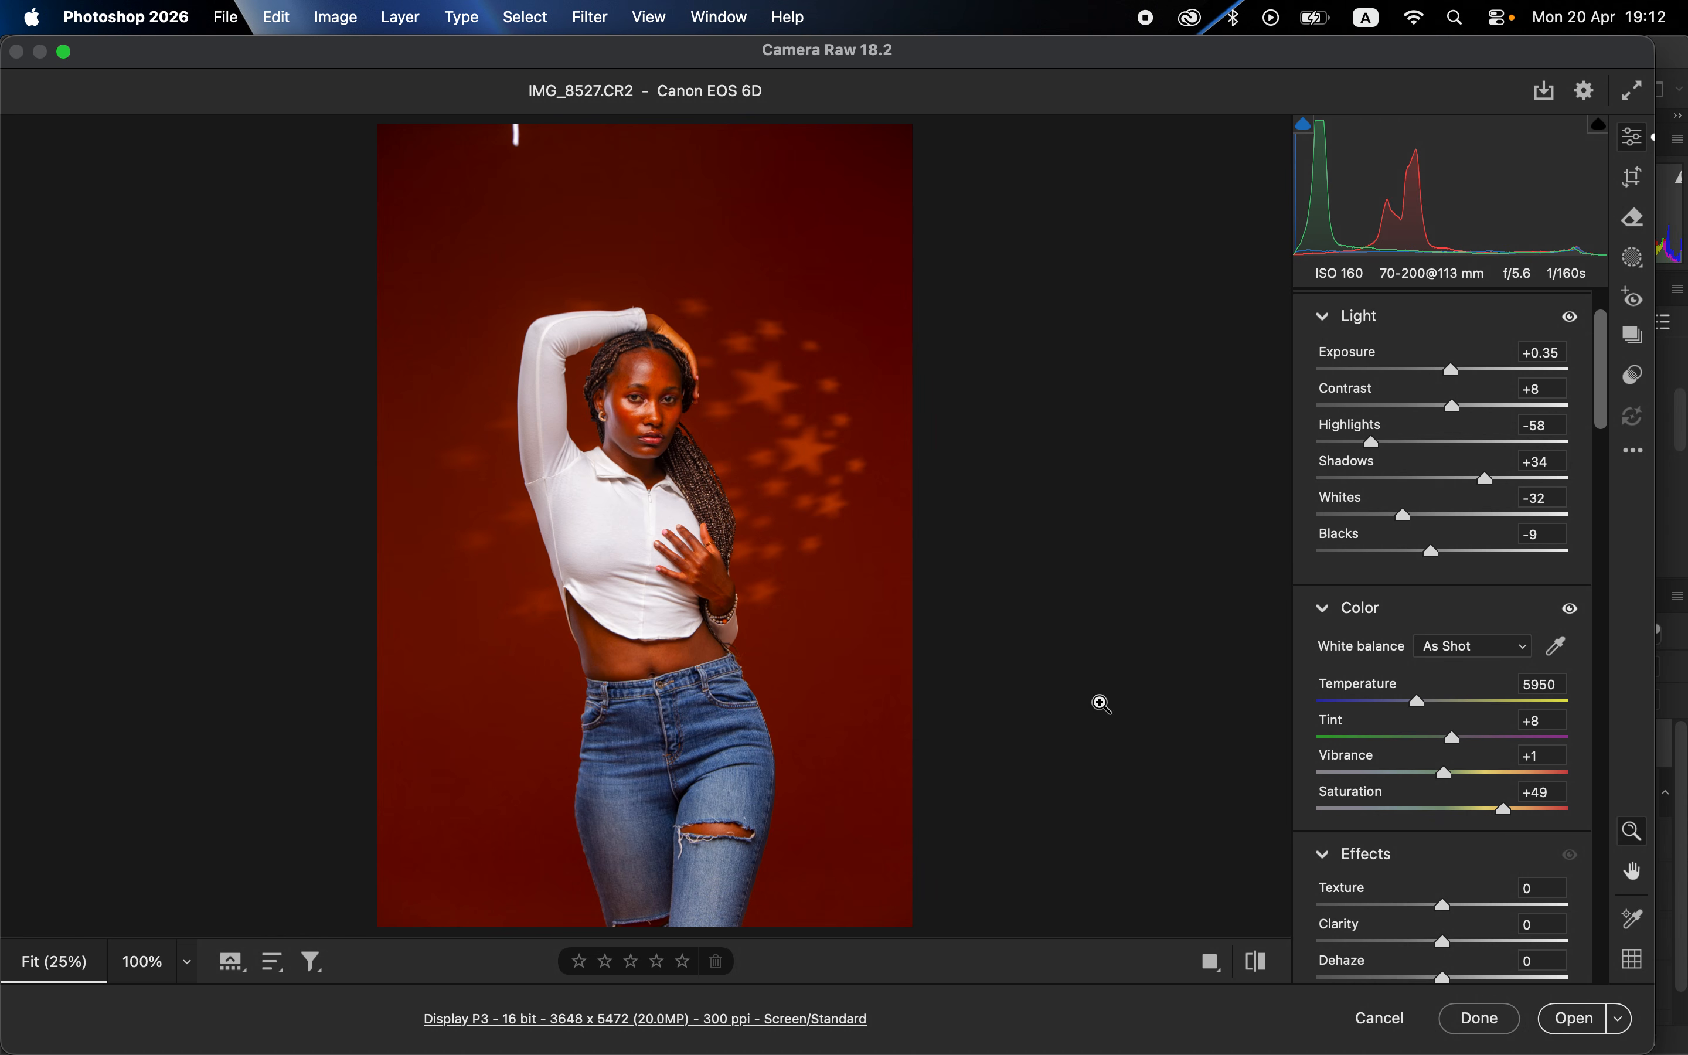
double_click(1504, 812)
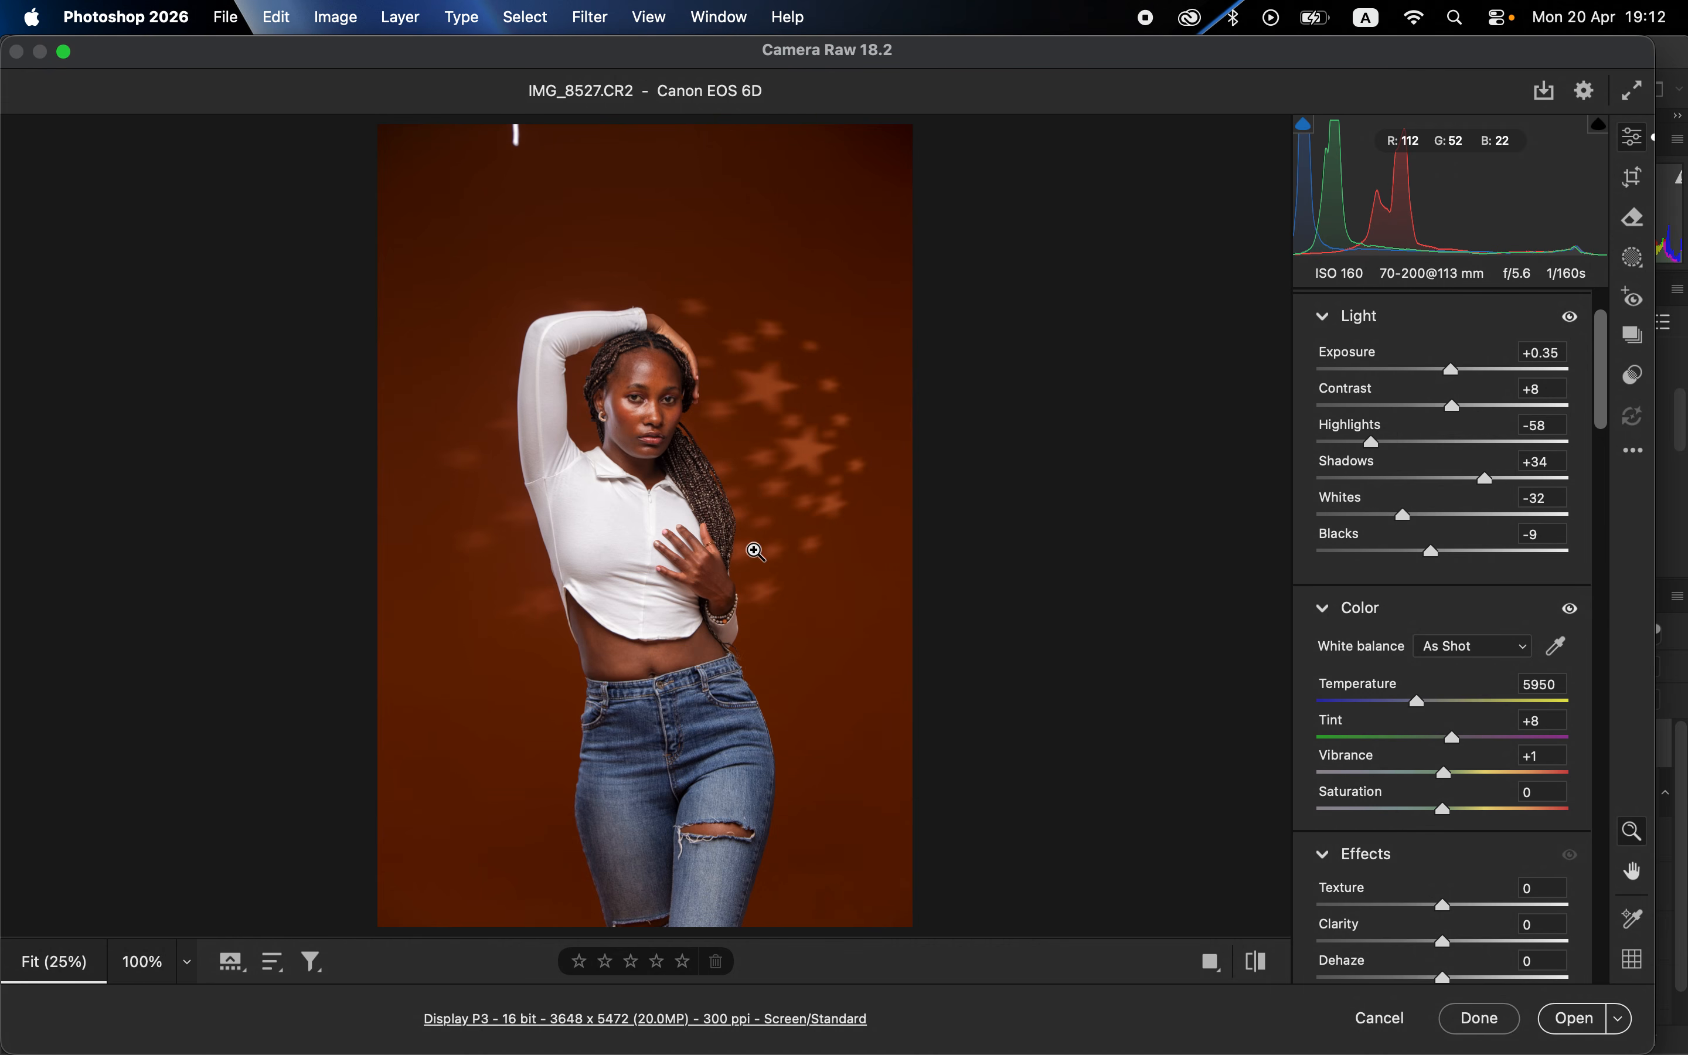
click(1446, 770)
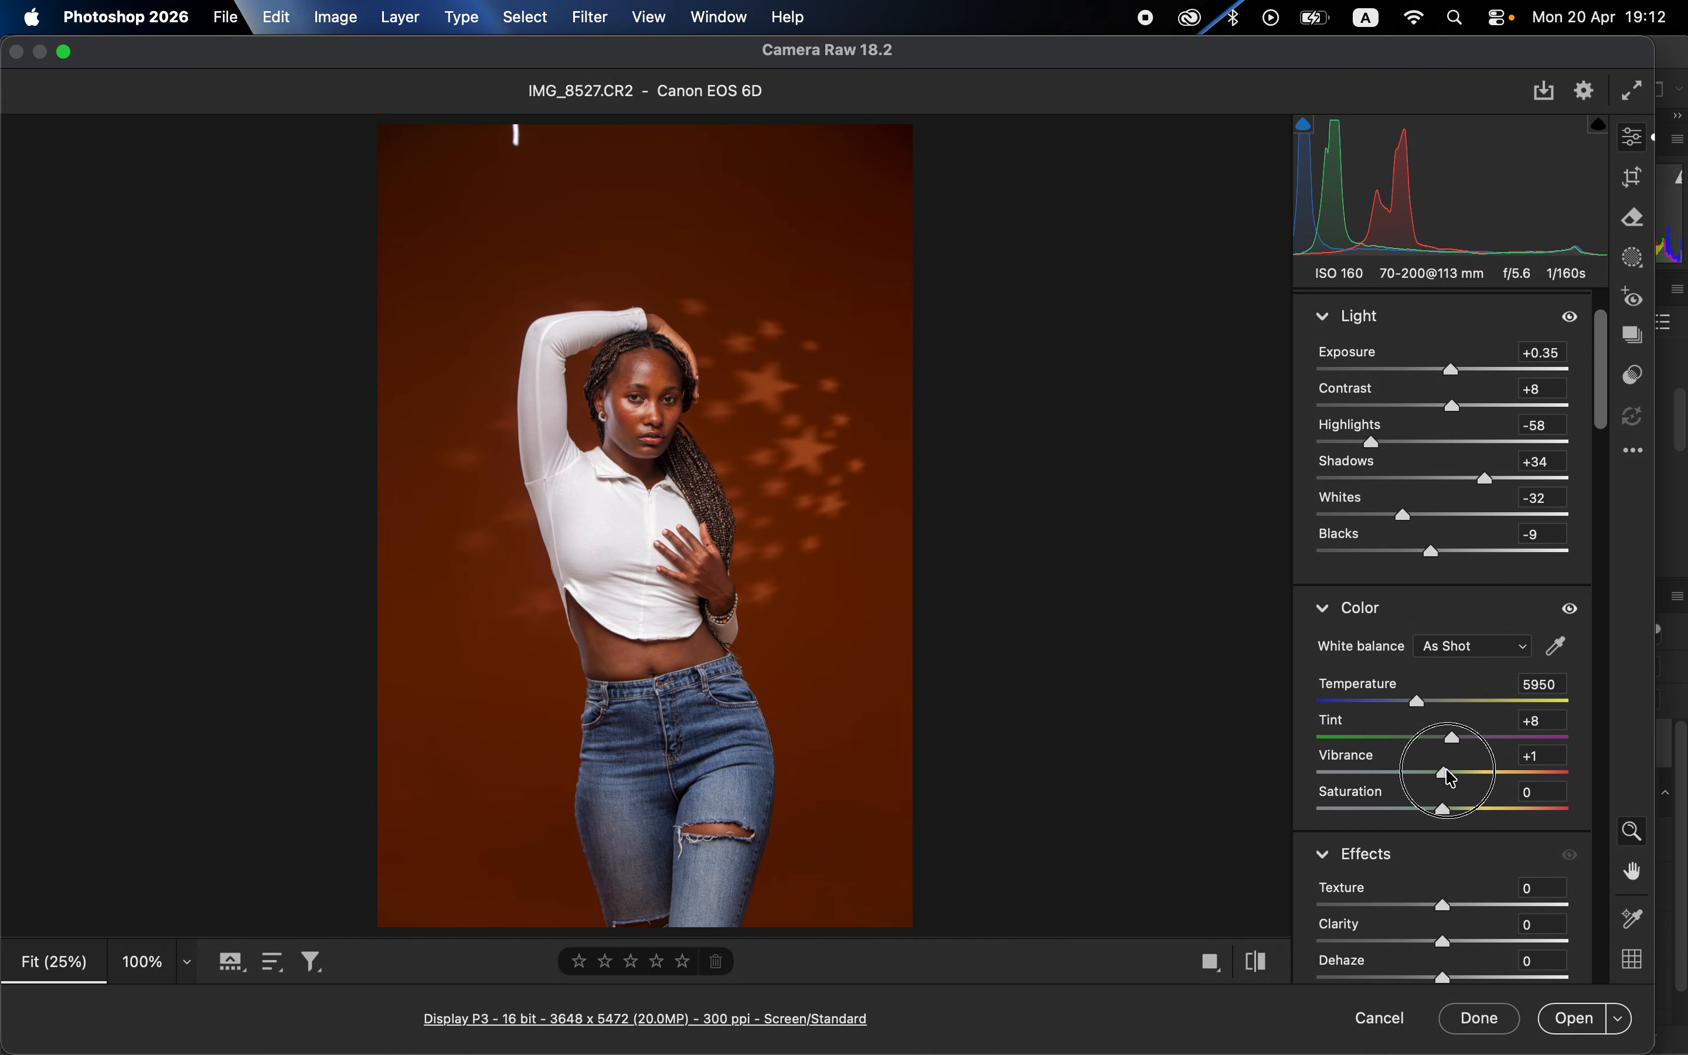
drag(1449, 776, 1450, 769)
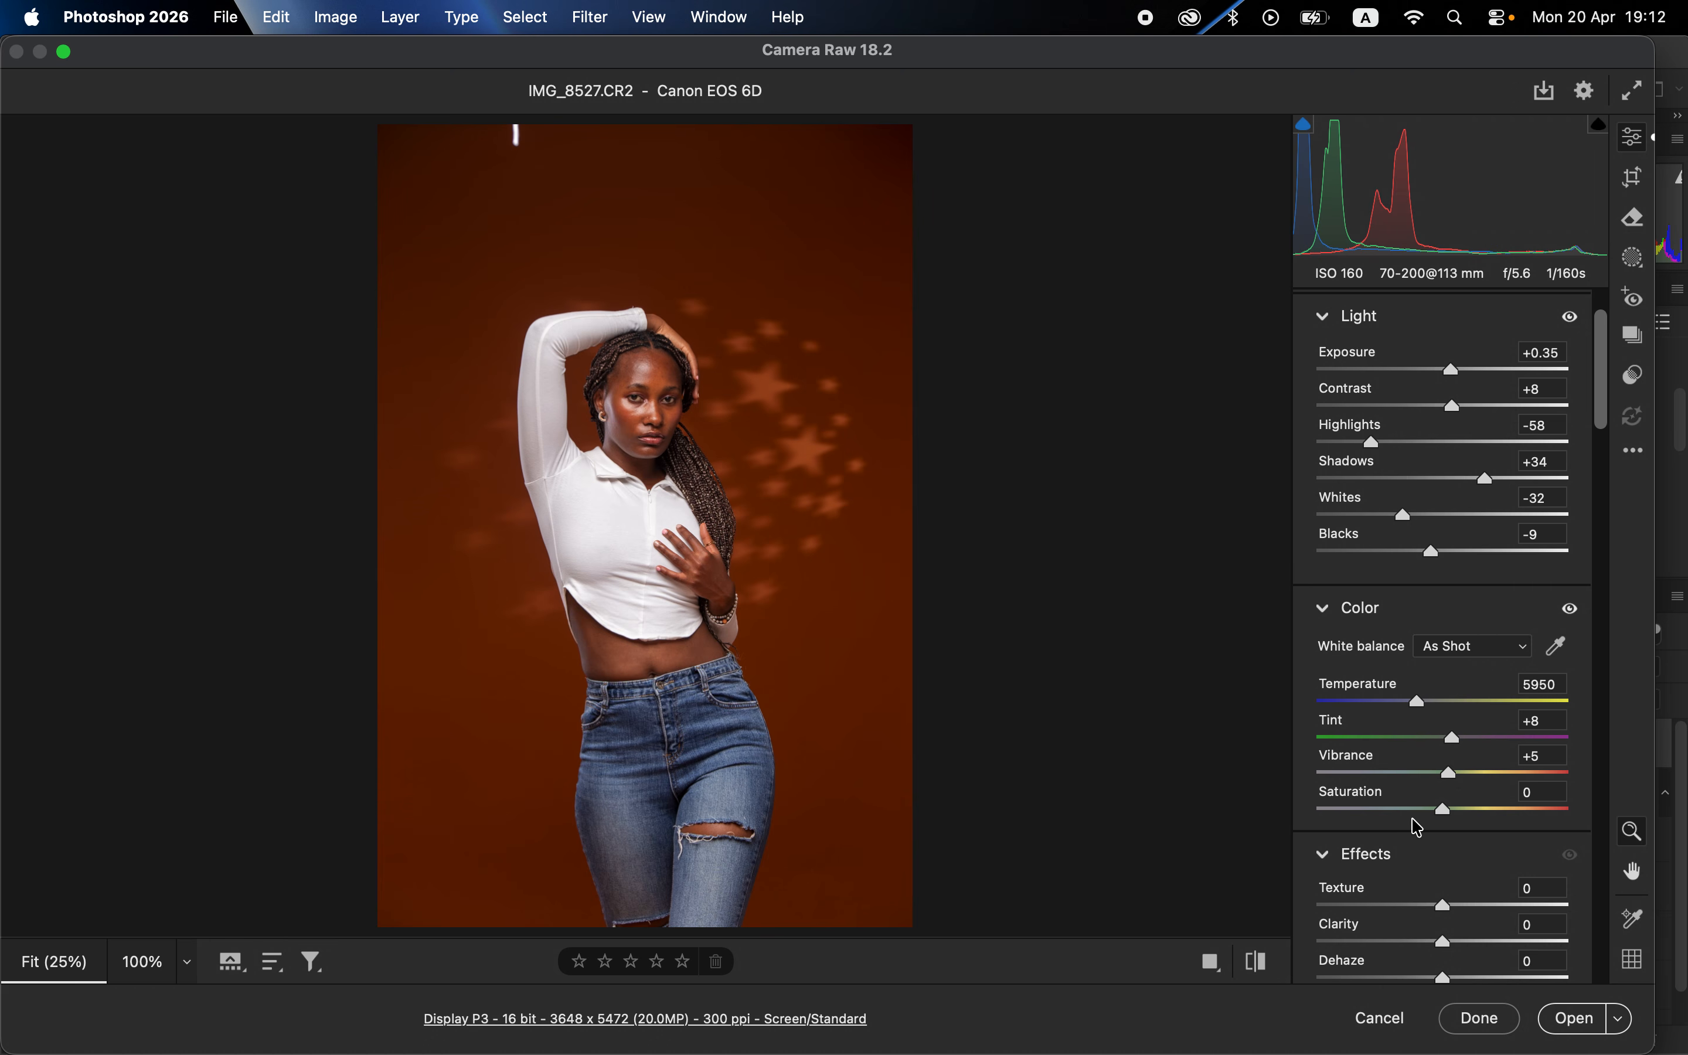
Shift the Blues hue in the Color Mixer toward teal to recolour the jeans
scroll(1469, 836, down, 10)
scroll(1477, 846, down, 7)
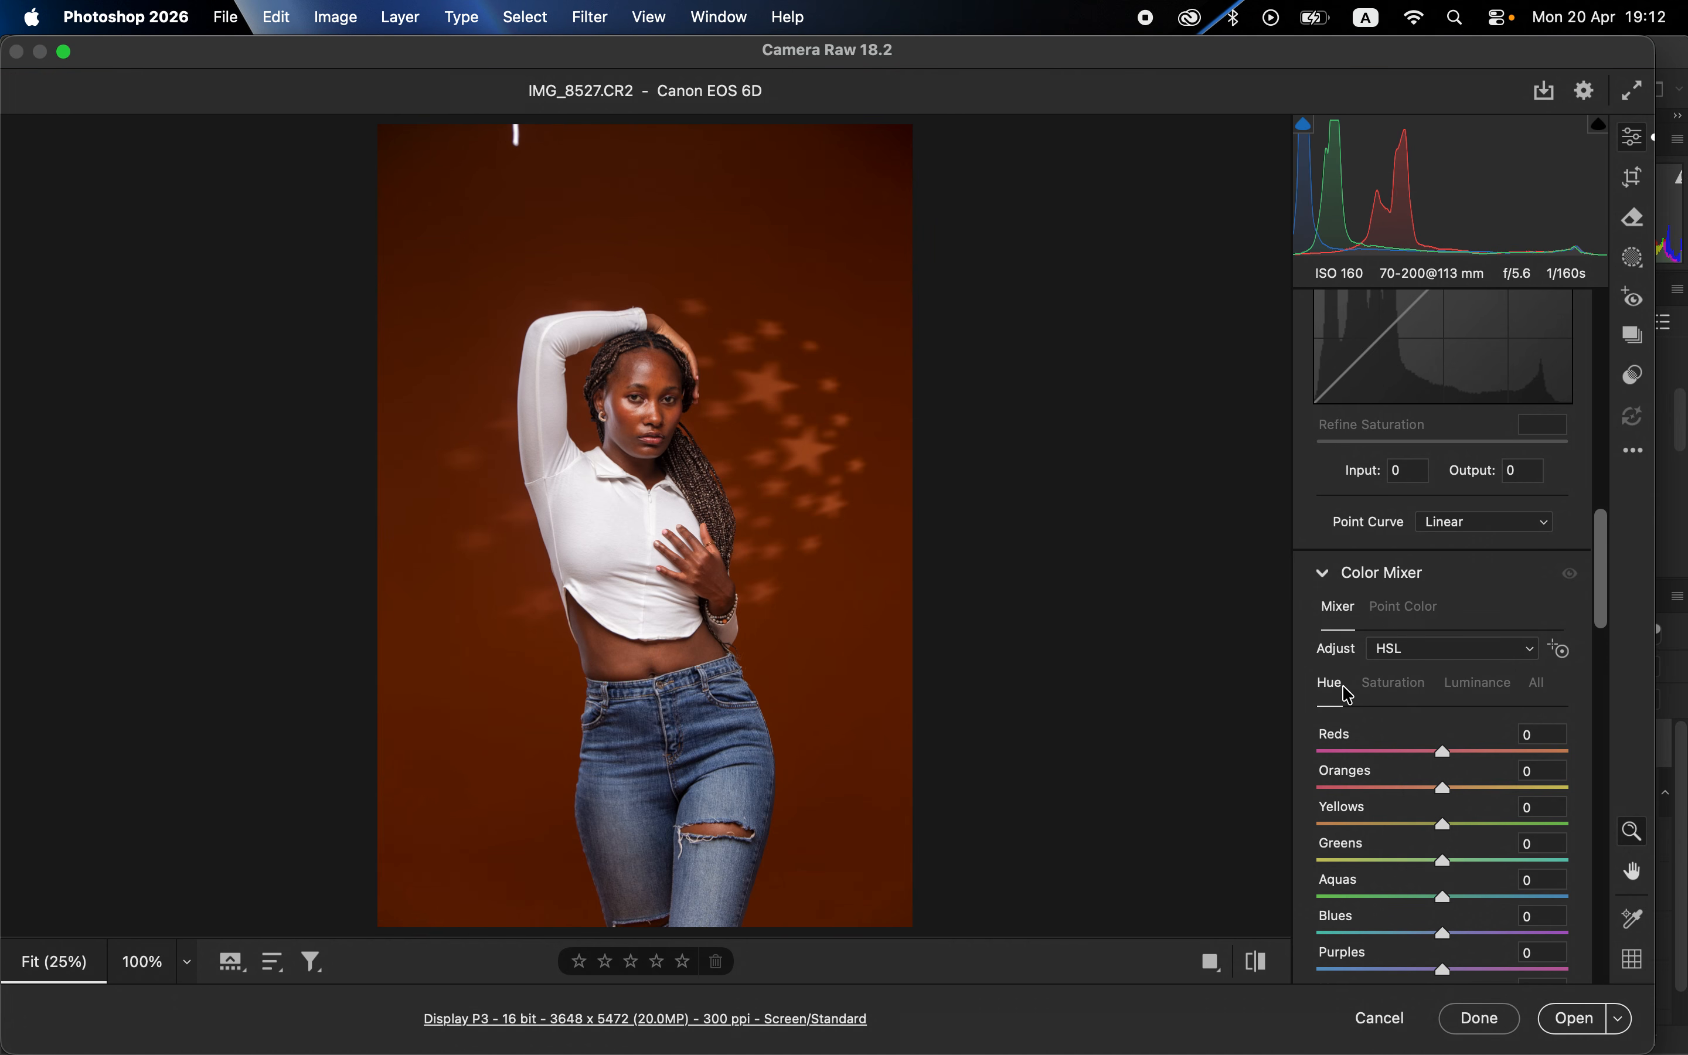
click(1403, 689)
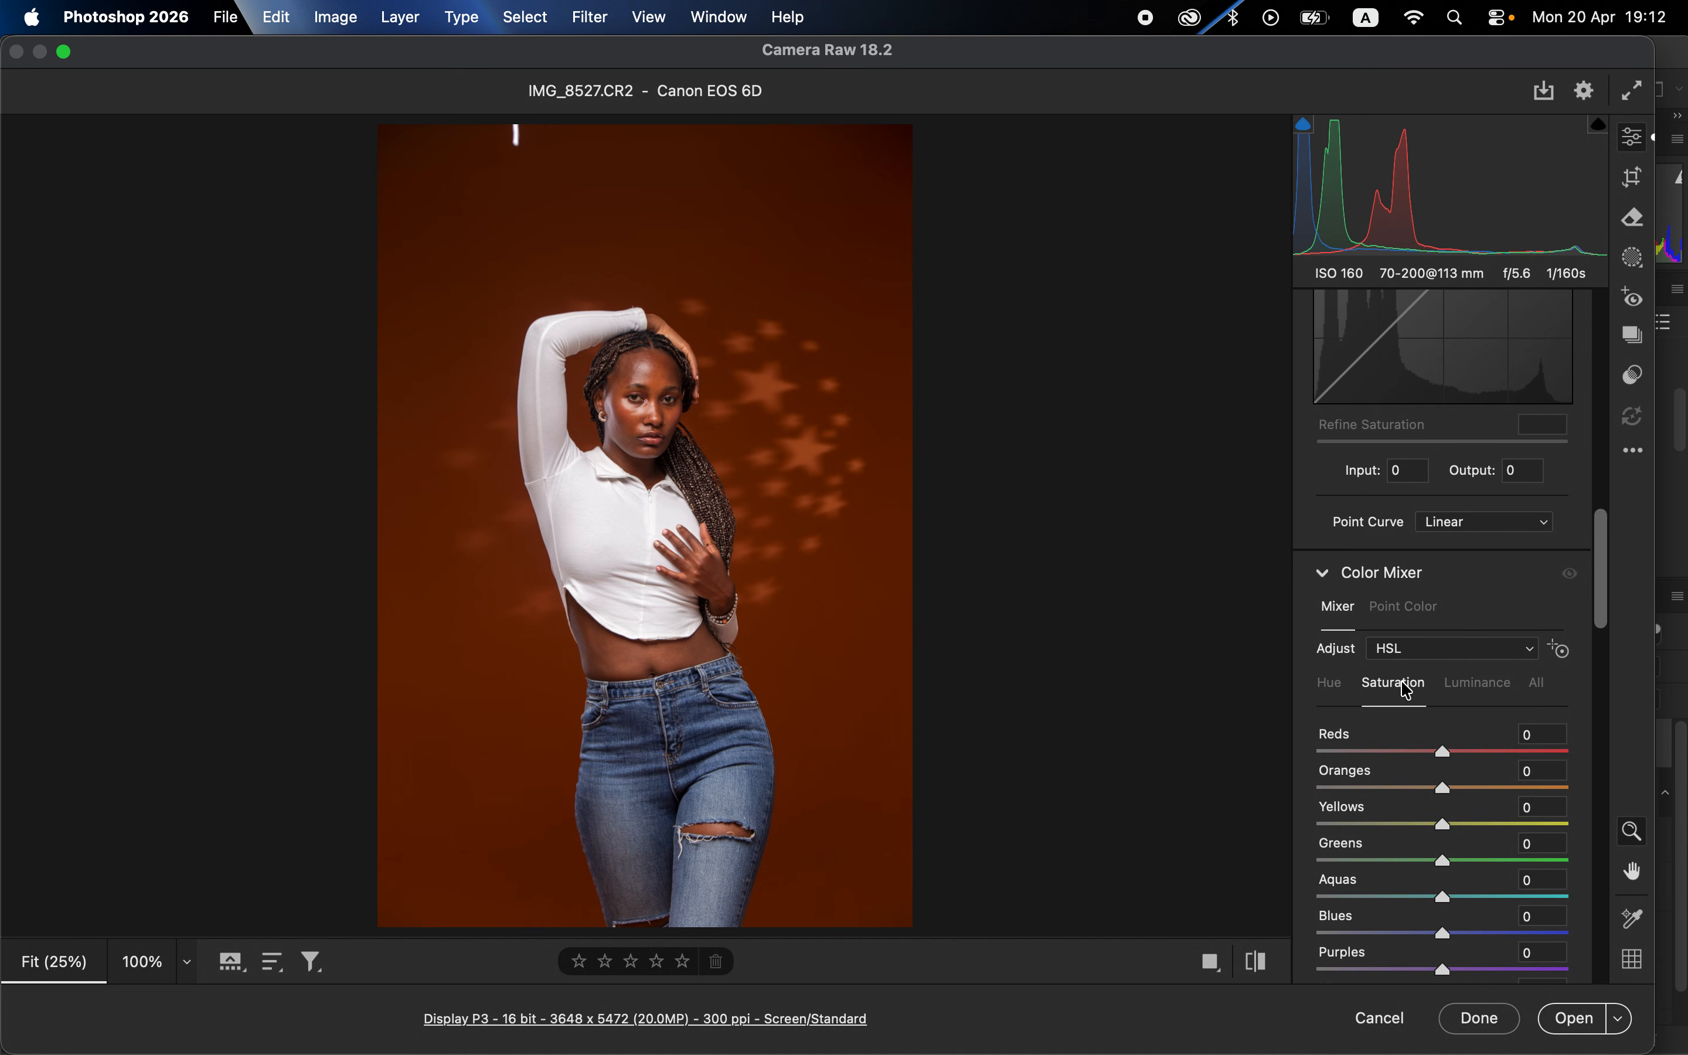
click(1484, 685)
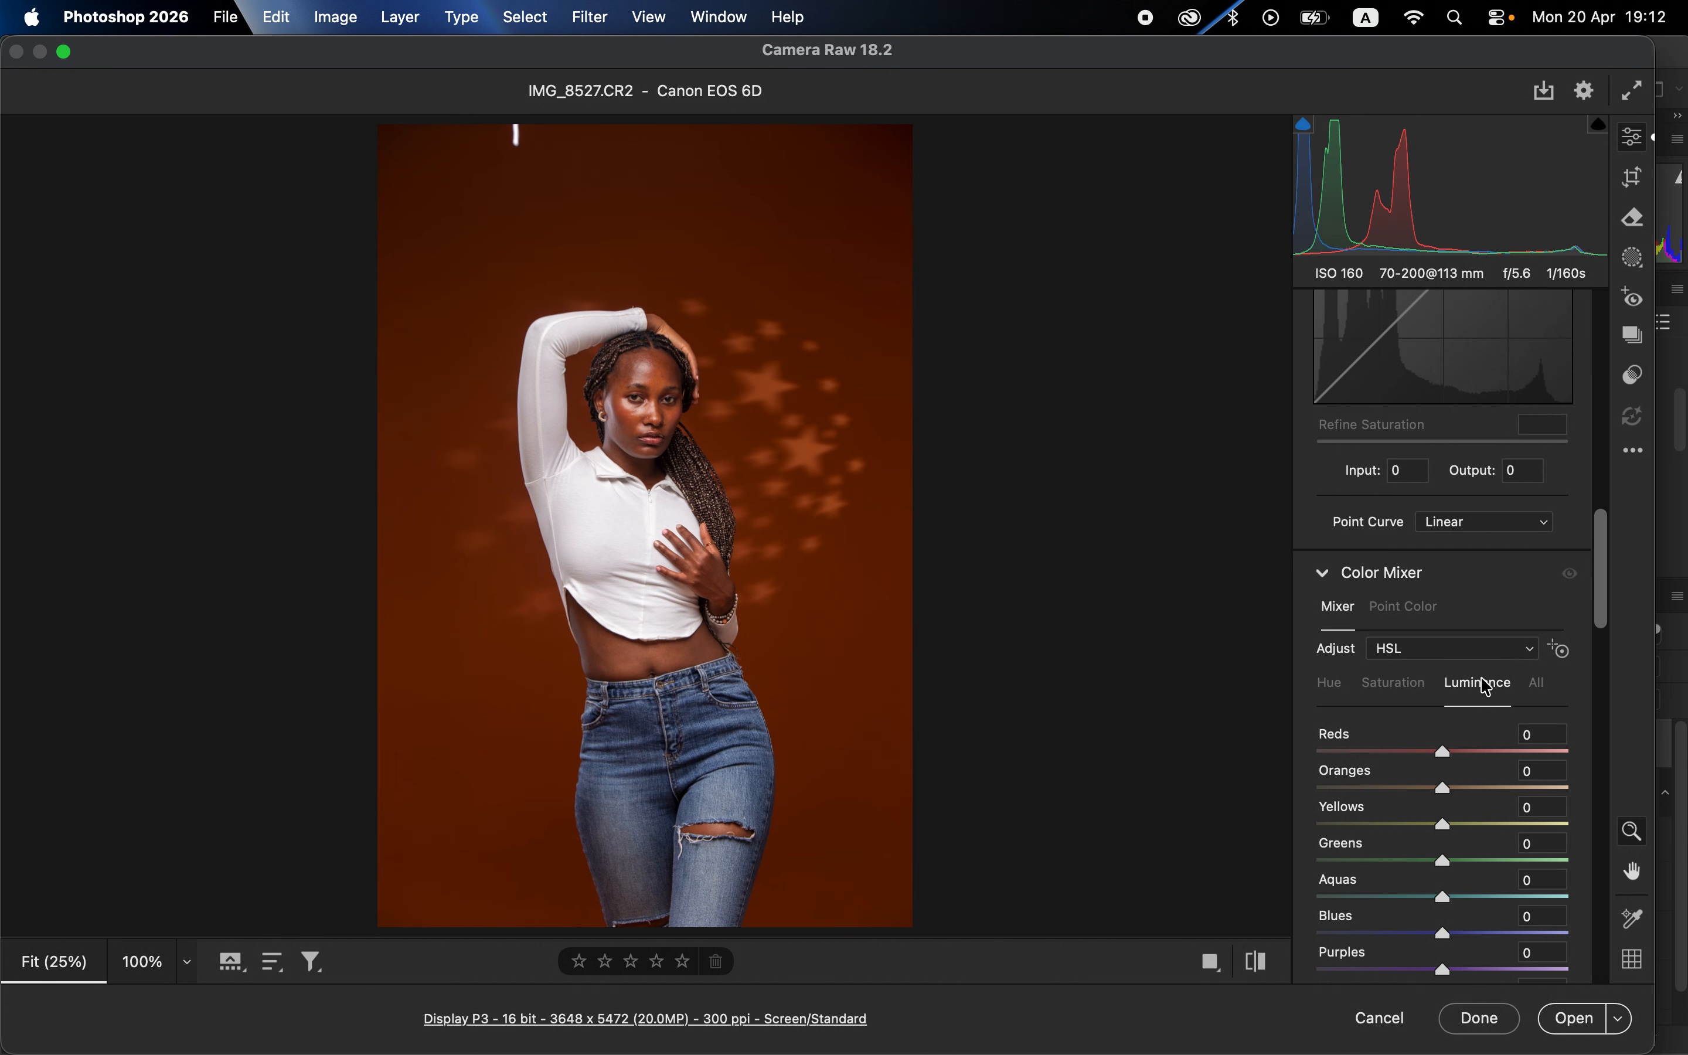
click(1336, 687)
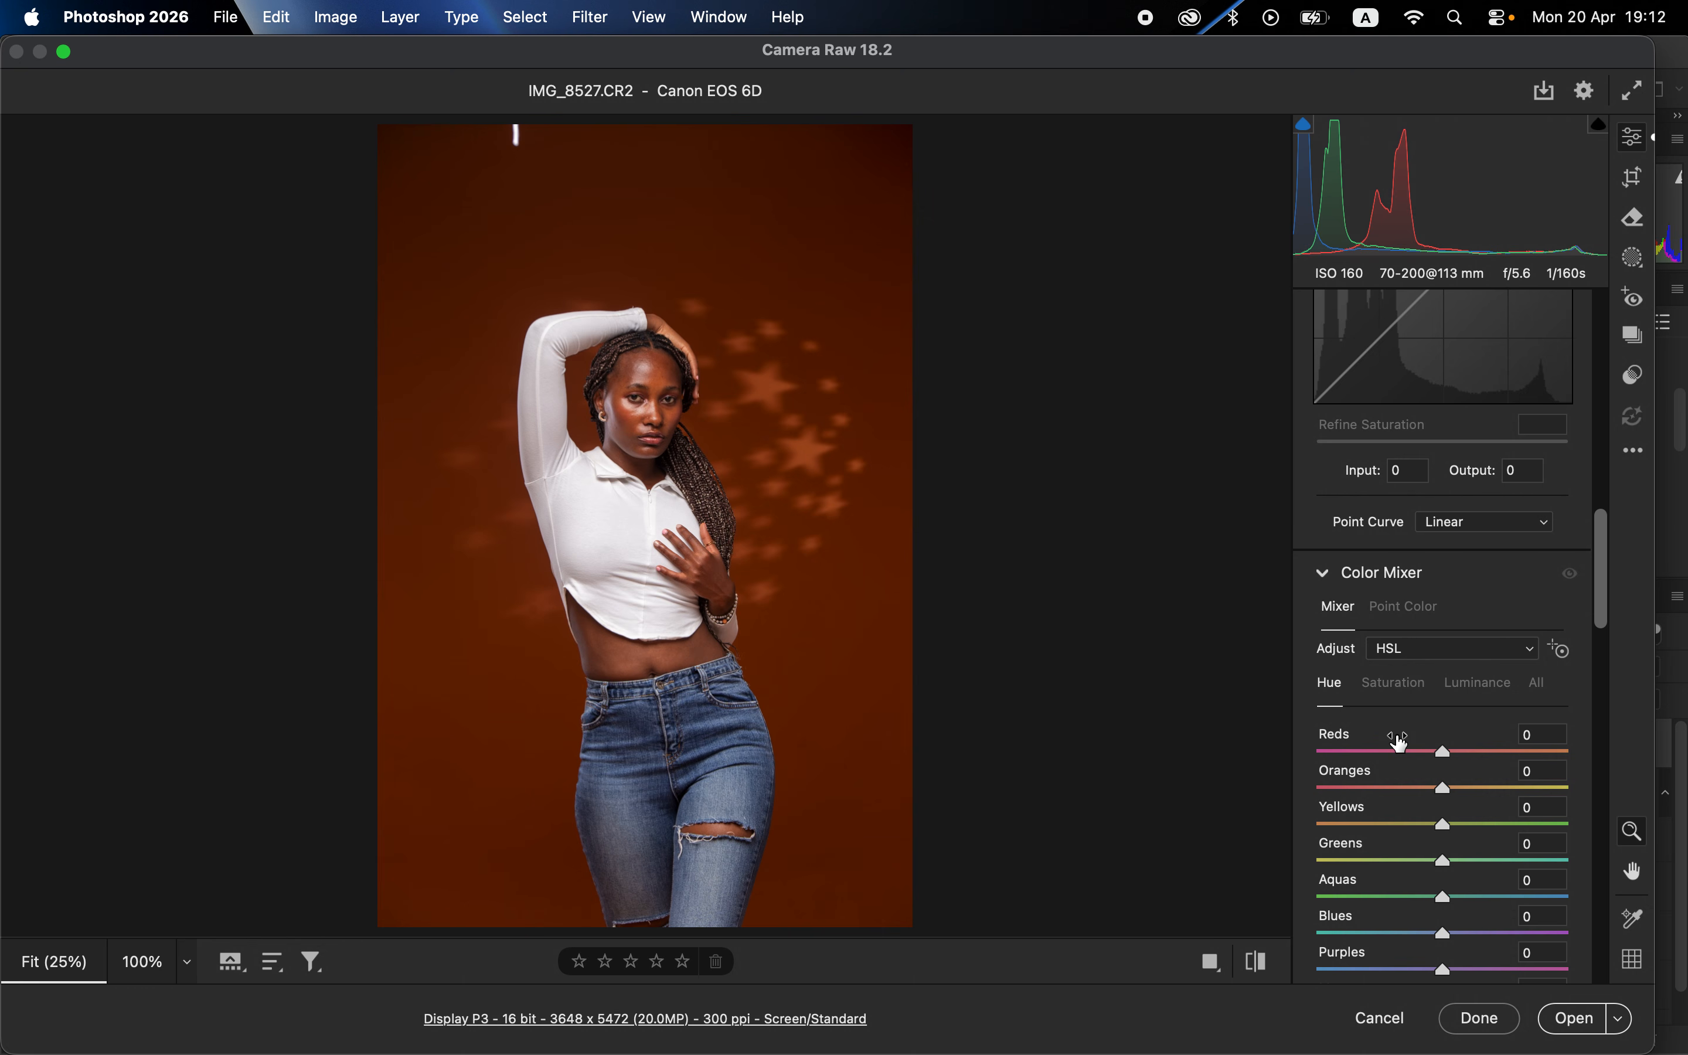
scroll(1395, 739, down, 2)
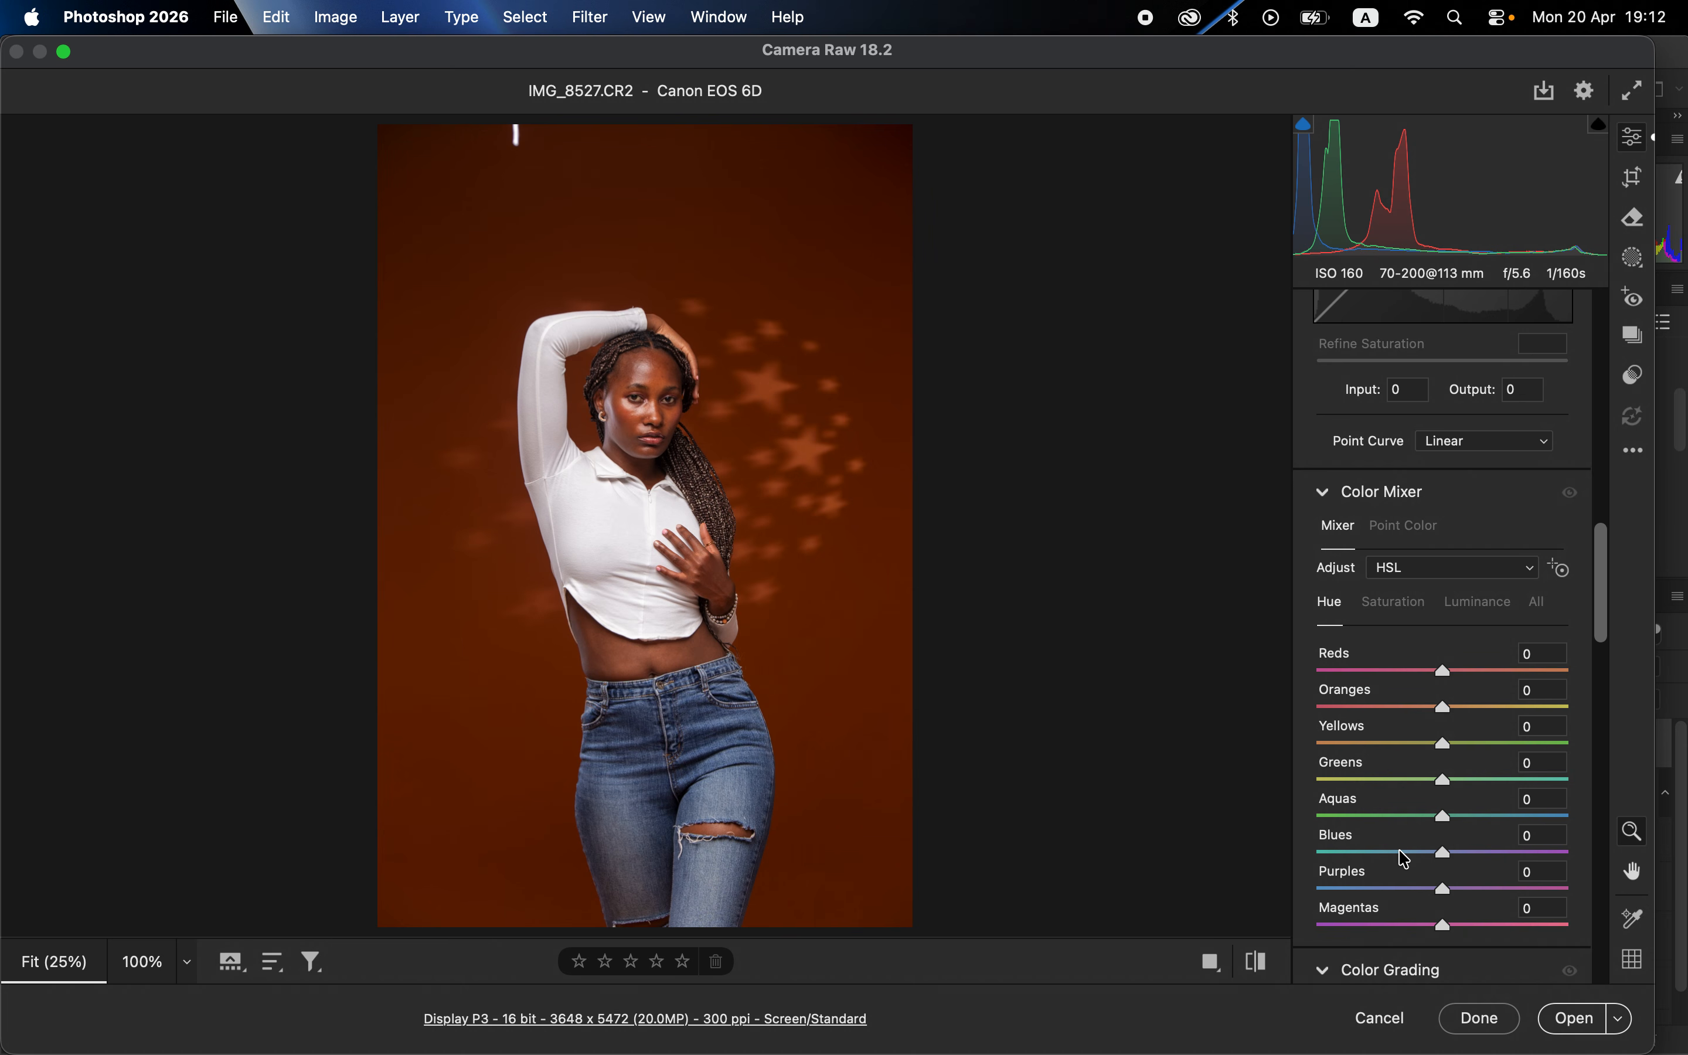
drag(1400, 850, 1383, 851)
drag(1387, 850, 1519, 851)
double_click(1521, 857)
click(1399, 853)
Set the Blues saturation to +71 in the Color Mixer and slightly raise the Blues luminance
click(1401, 600)
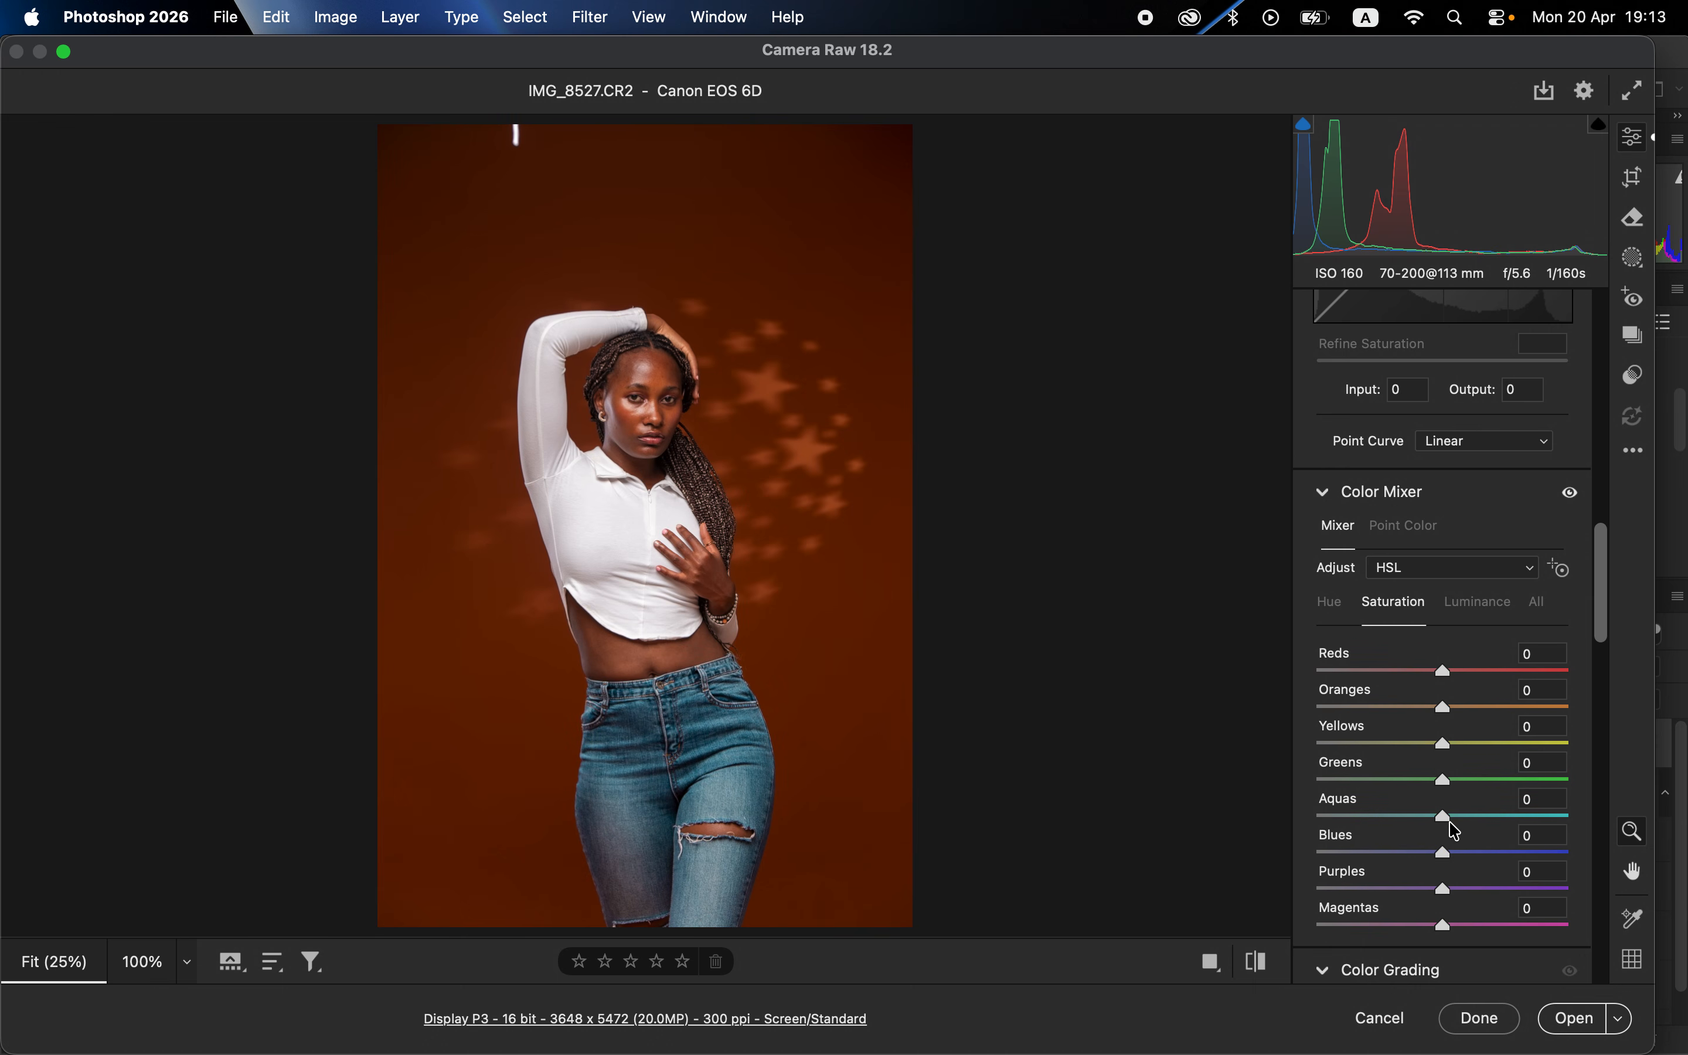
drag(1482, 852, 1528, 858)
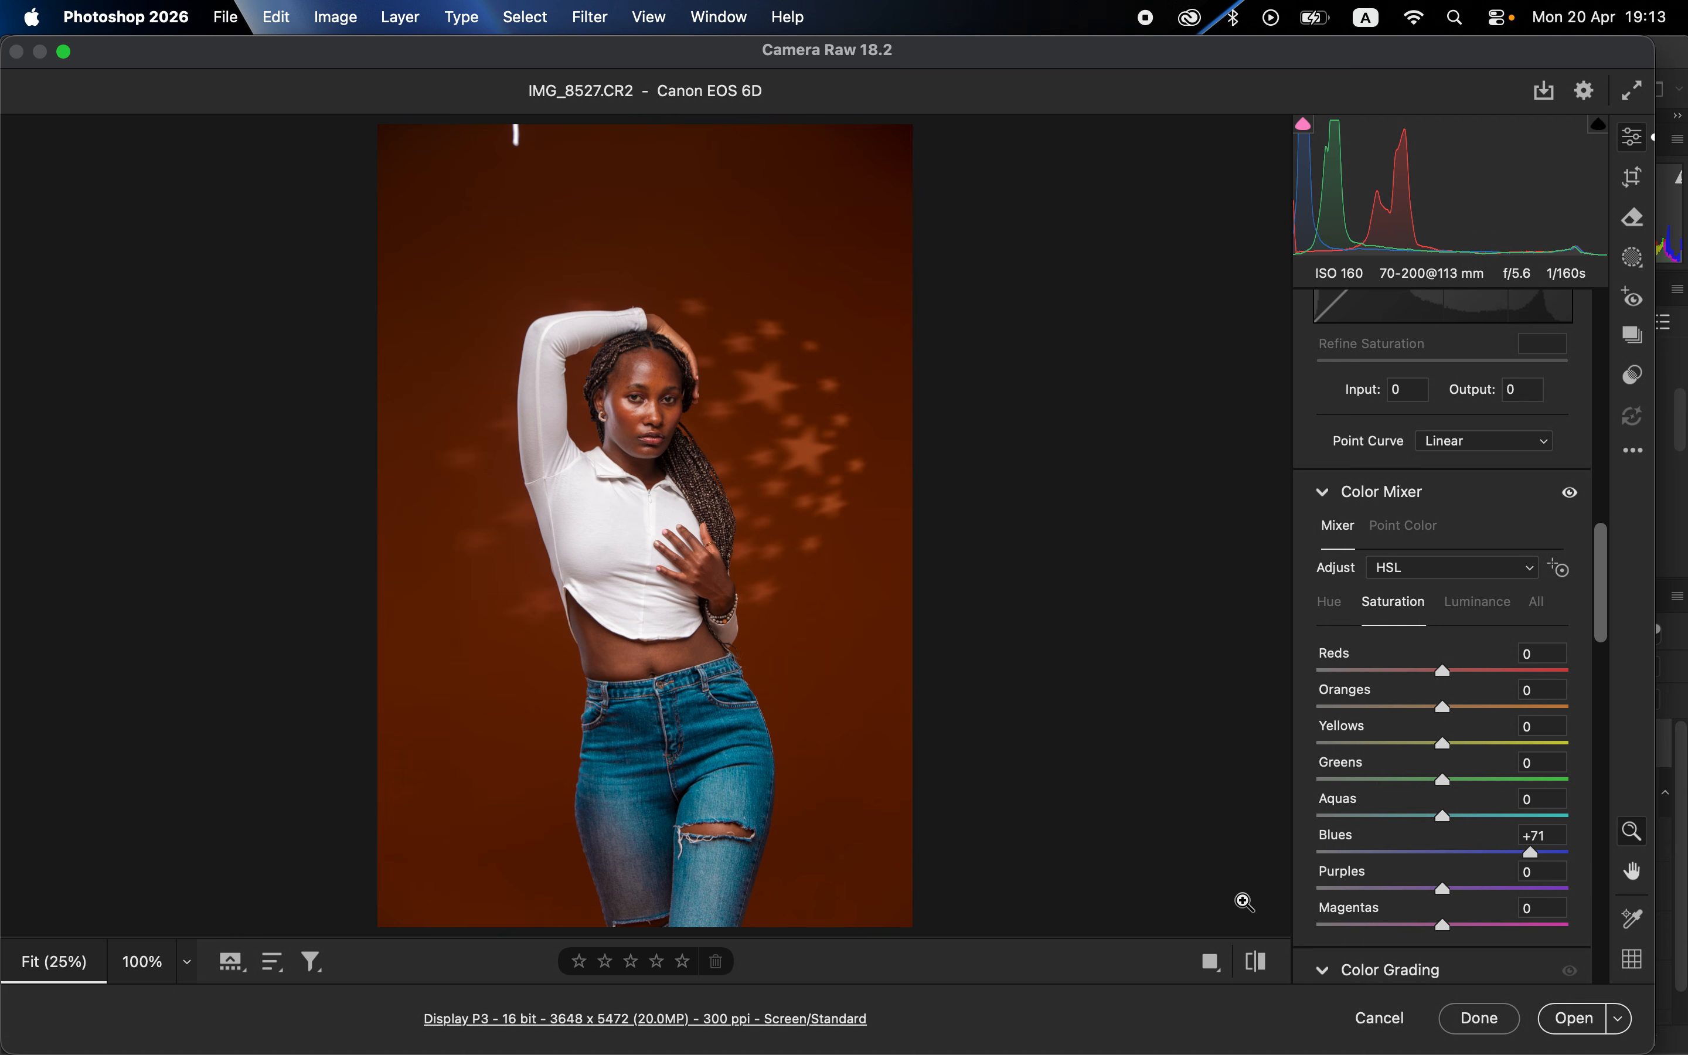
click(1259, 961)
click(1263, 963)
click(1482, 605)
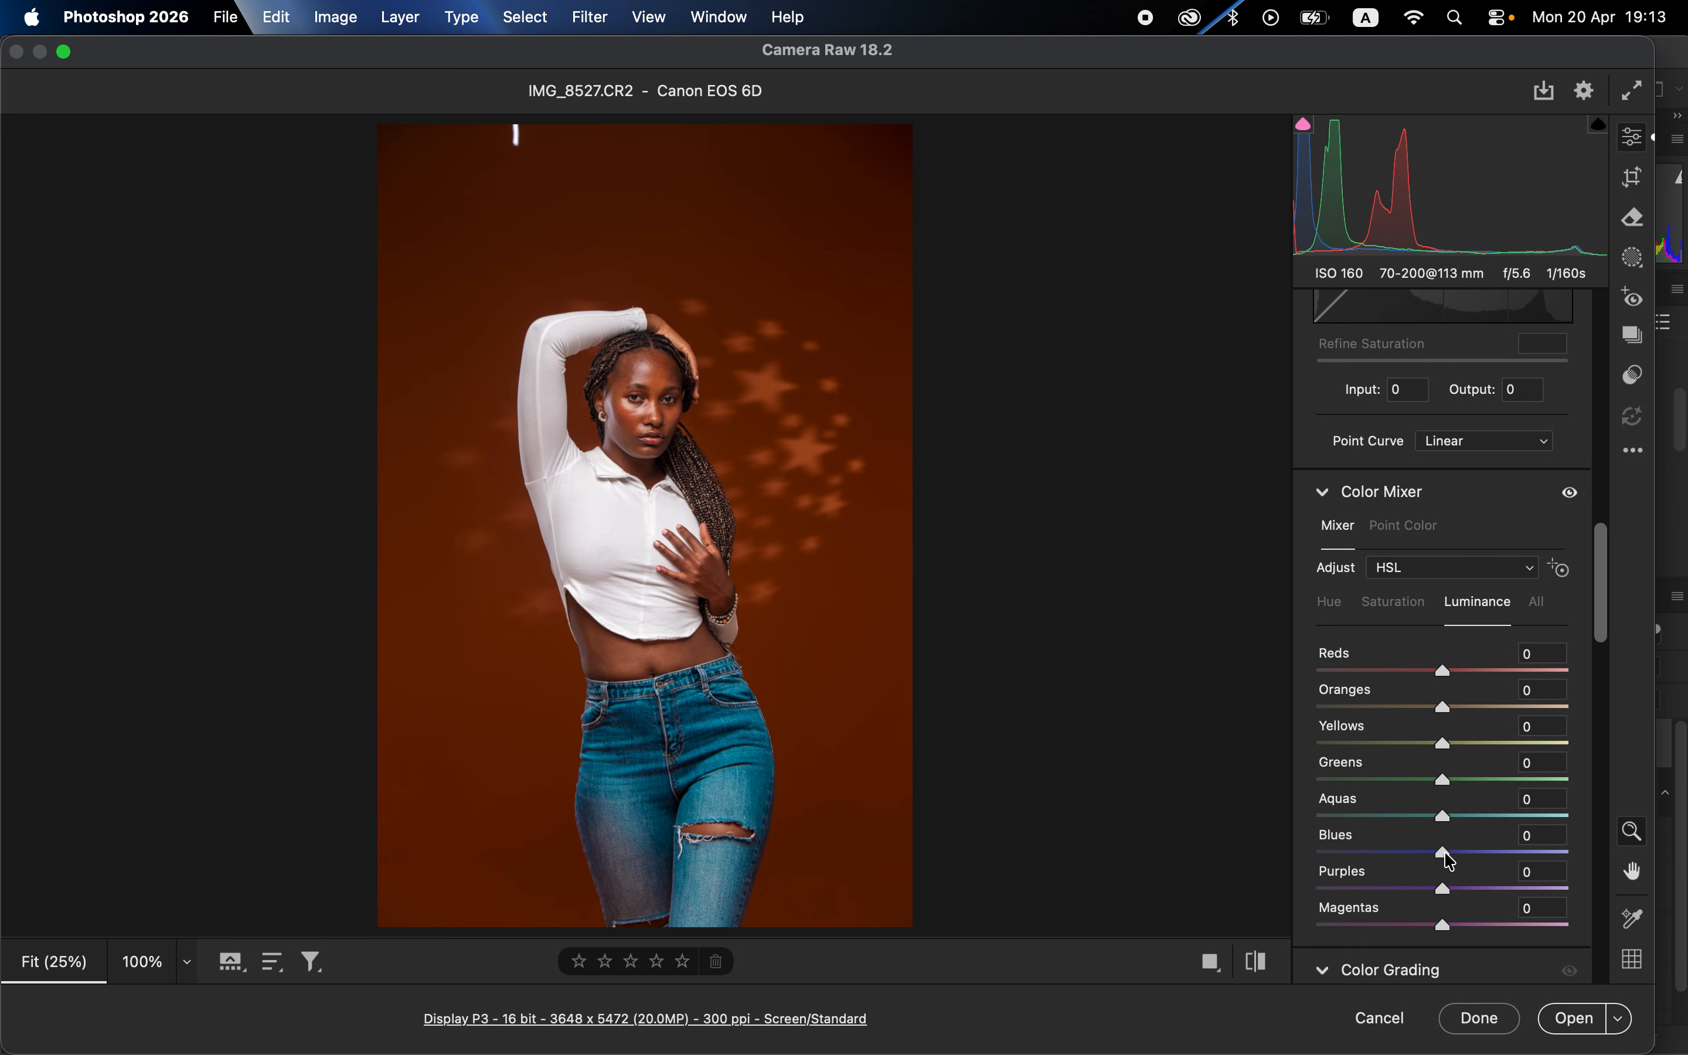
drag(1443, 854, 1460, 859)
Set the Blue Primary saturation to +11 in the Calibration settings
scroll(1460, 860, down, 10)
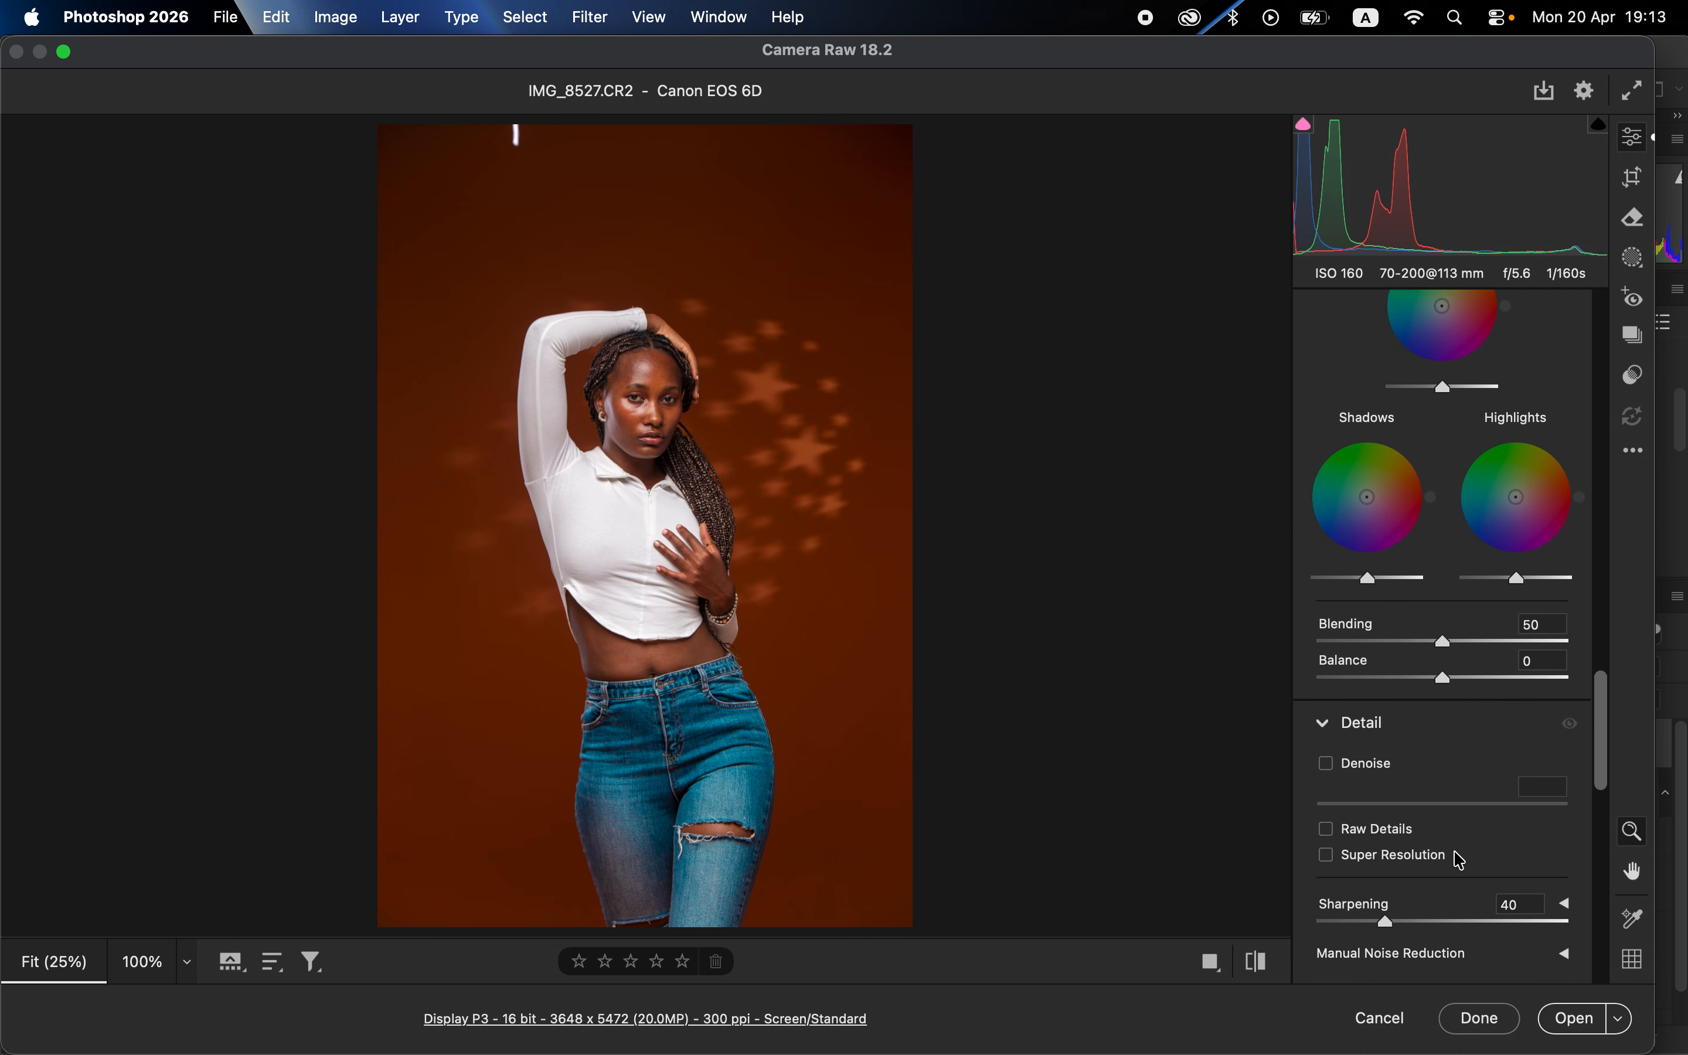
scroll(1460, 860, down, 10)
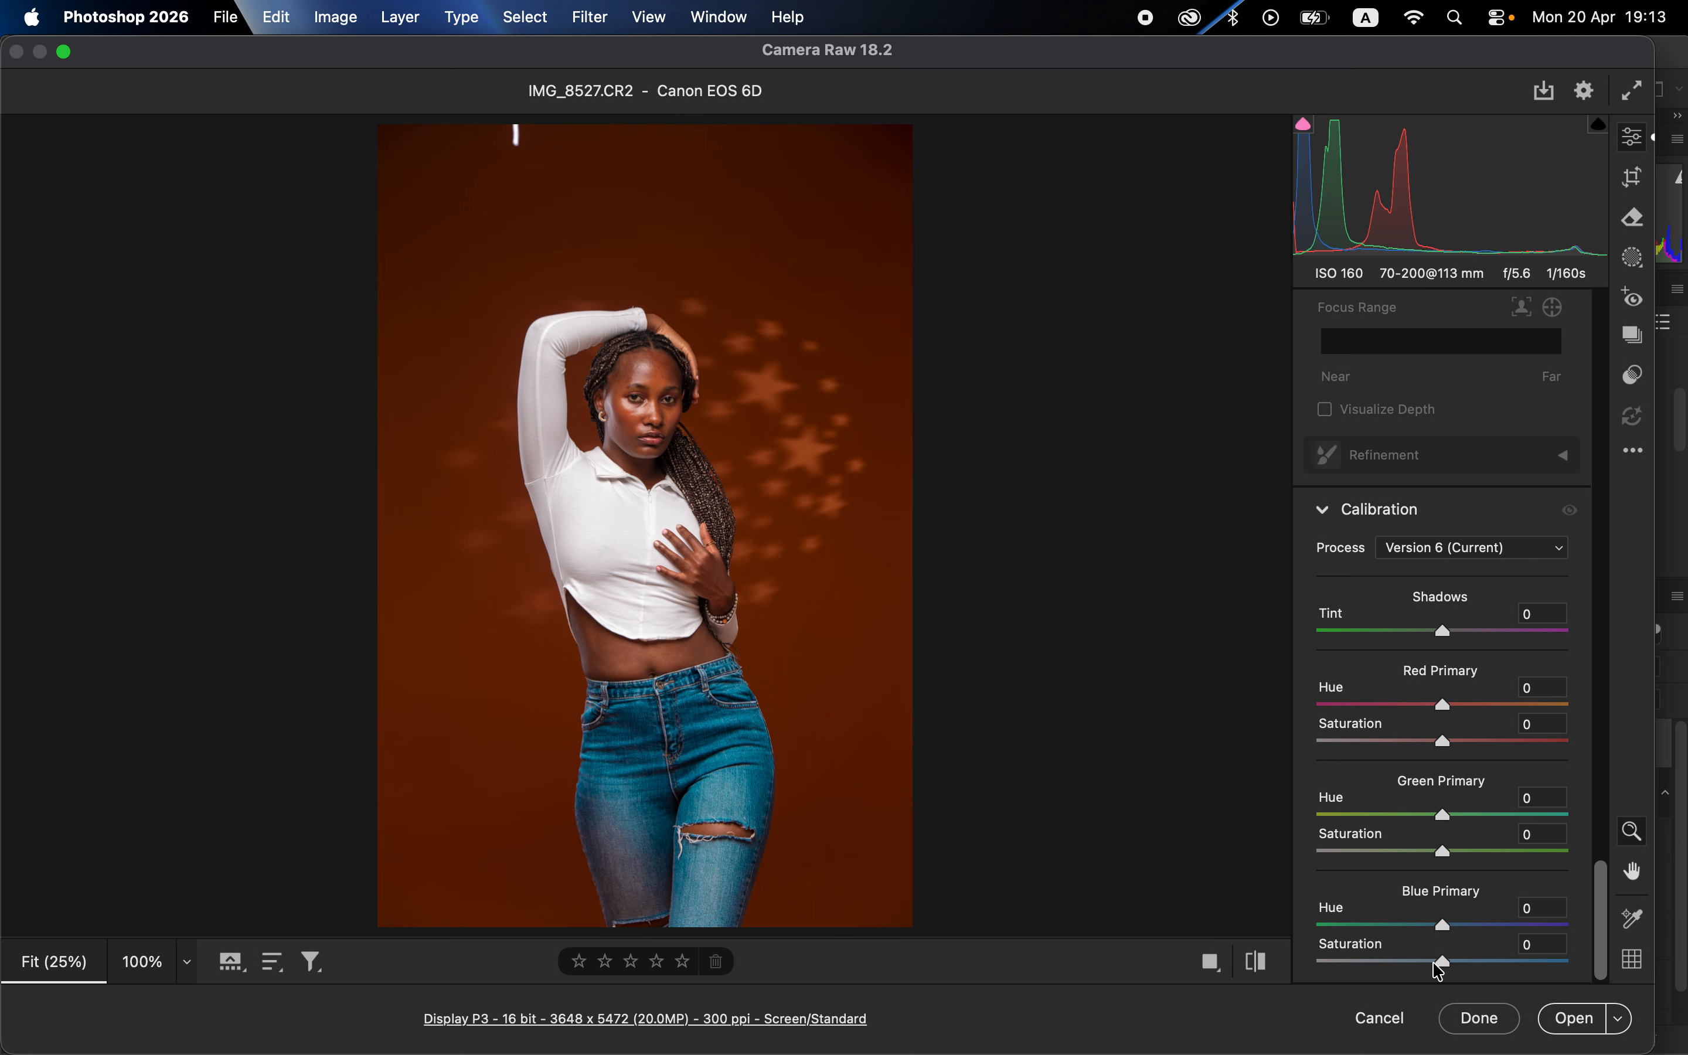
drag(1453, 964, 1595, 963)
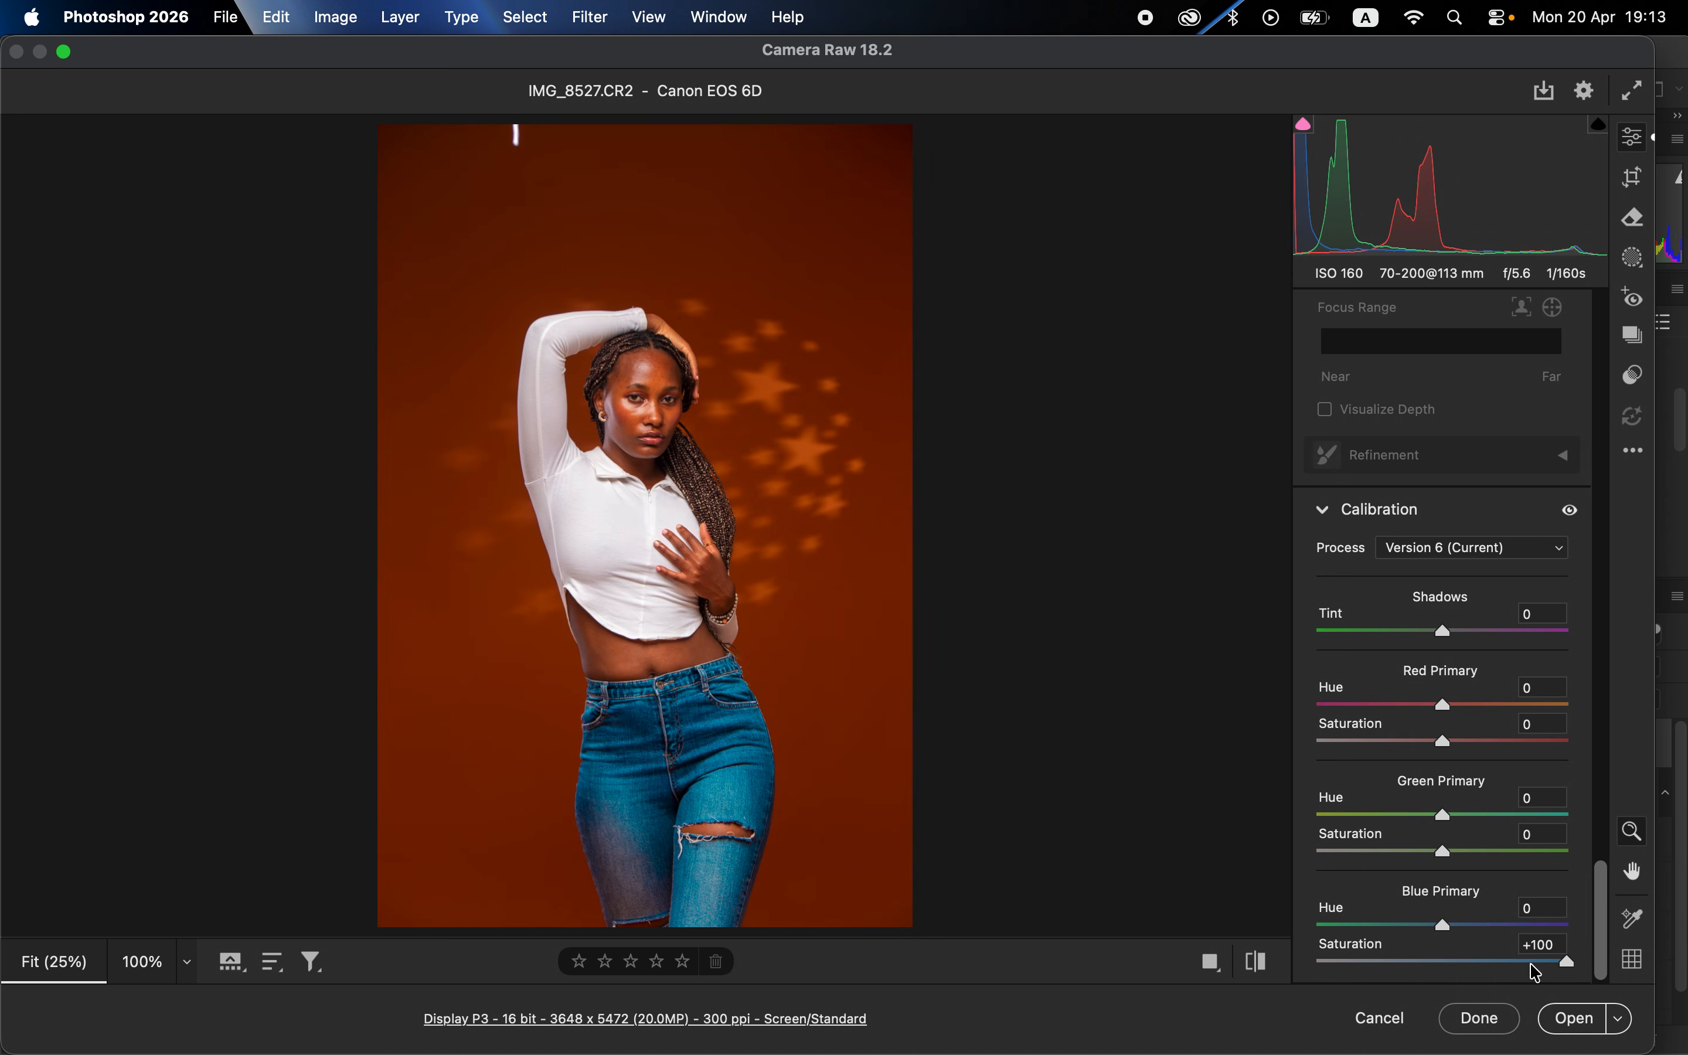
drag(1468, 963, 1460, 965)
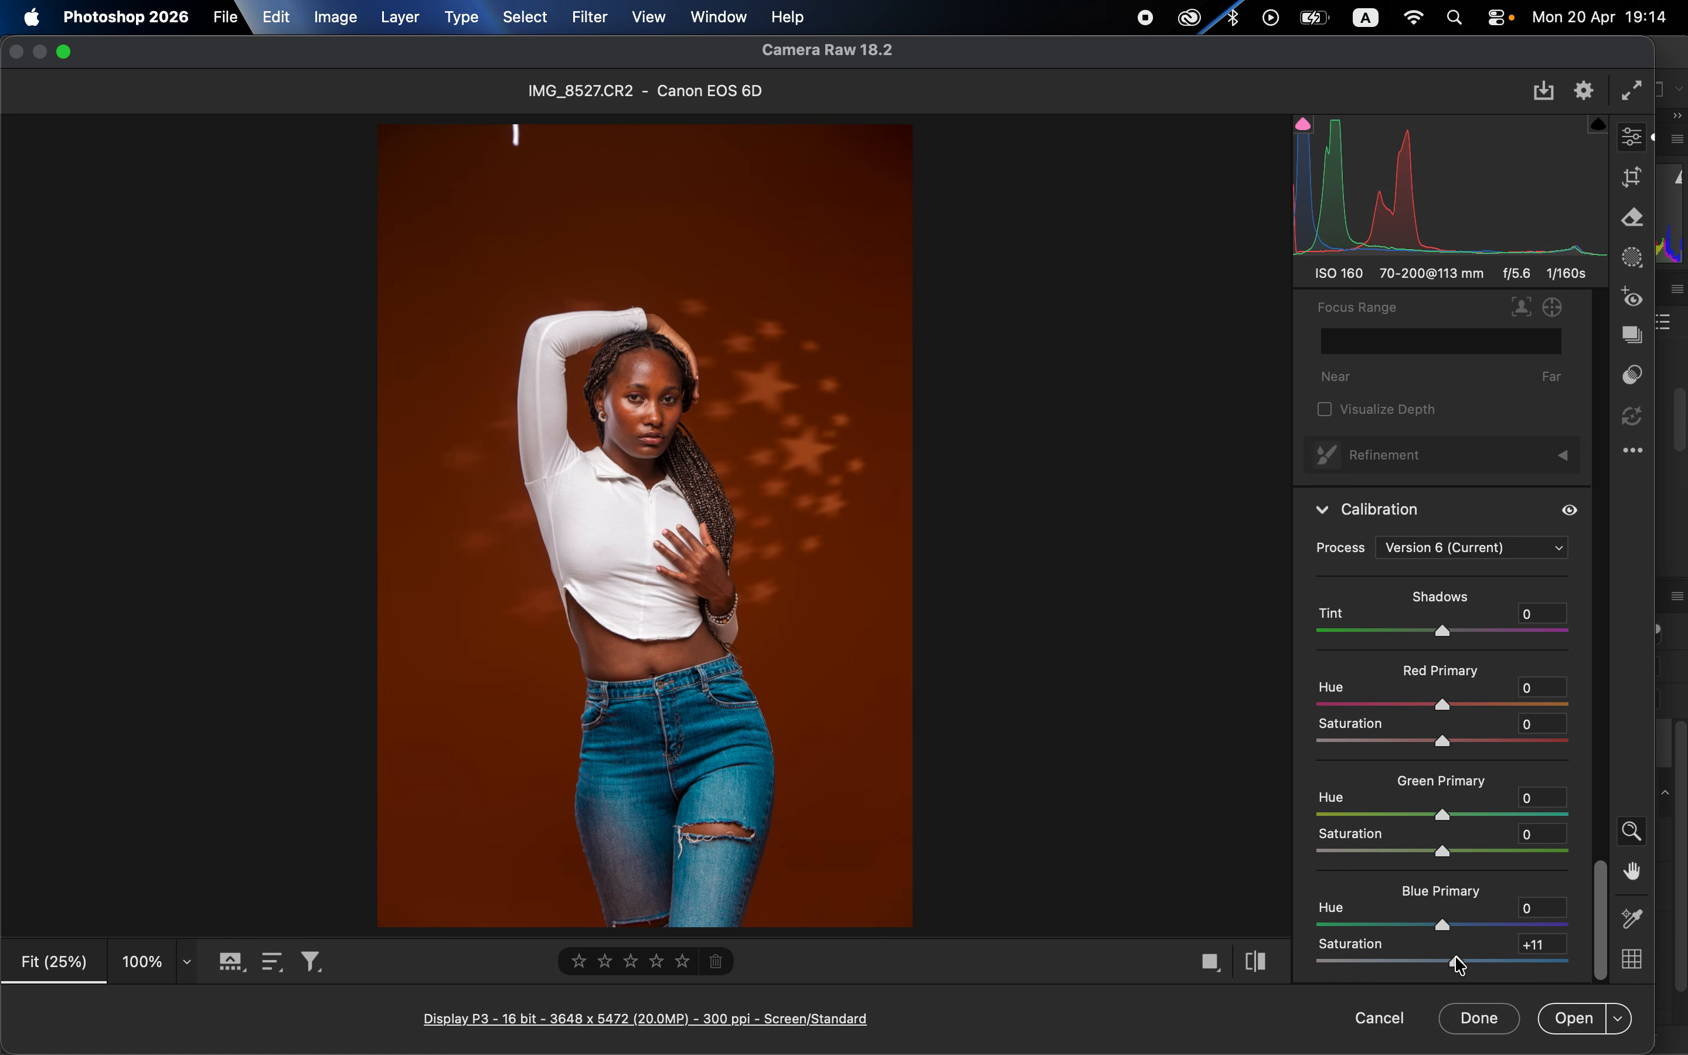
Compare the edited photo with the original, and open the edited raw file in Photoshop
click(1258, 963)
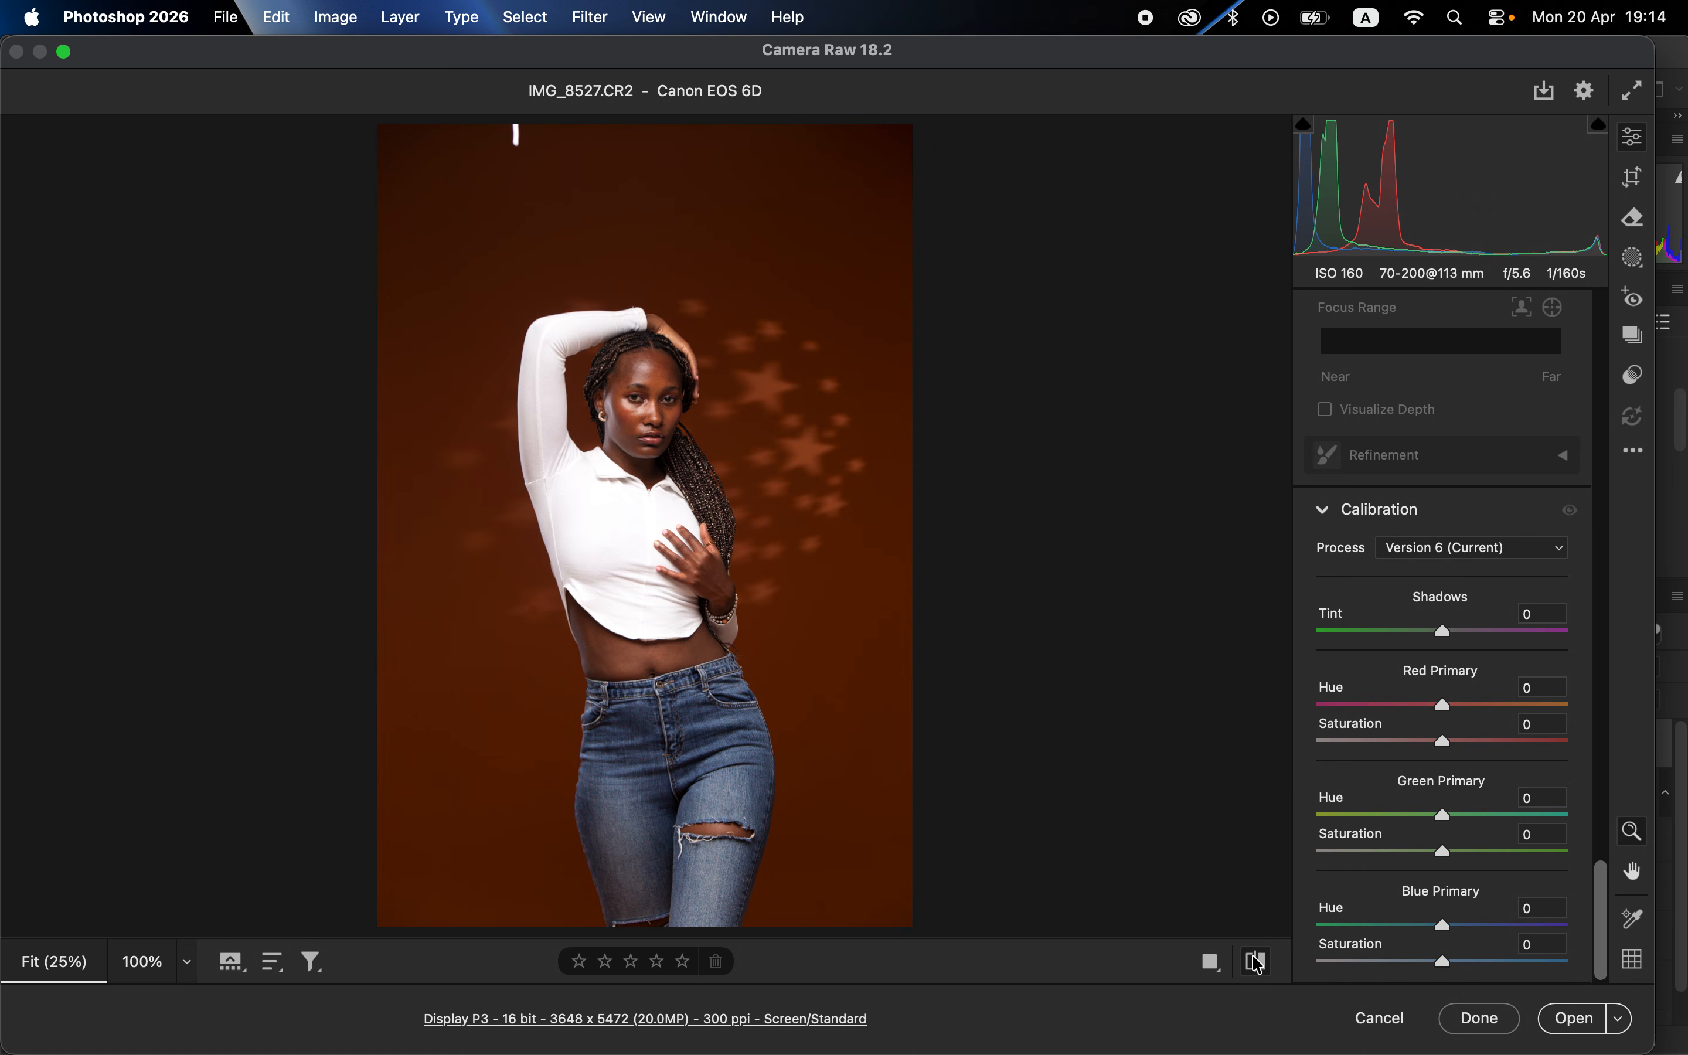
click(1258, 963)
click(1258, 963)
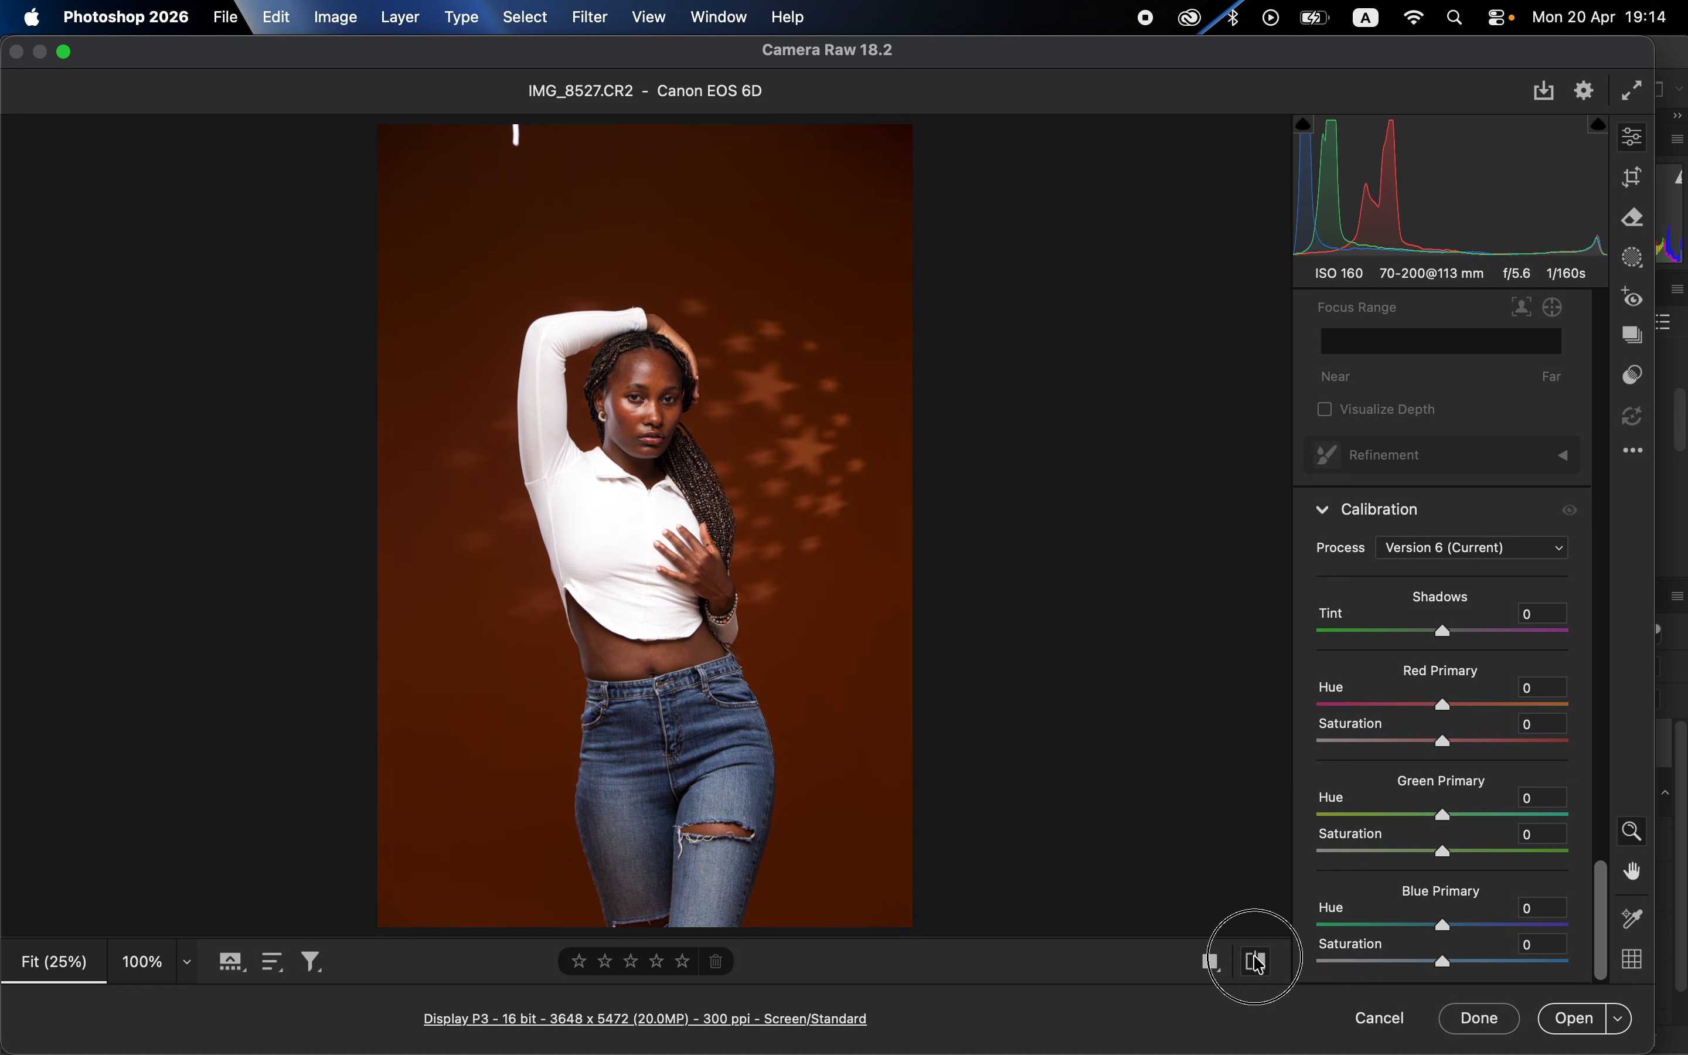
click(1258, 963)
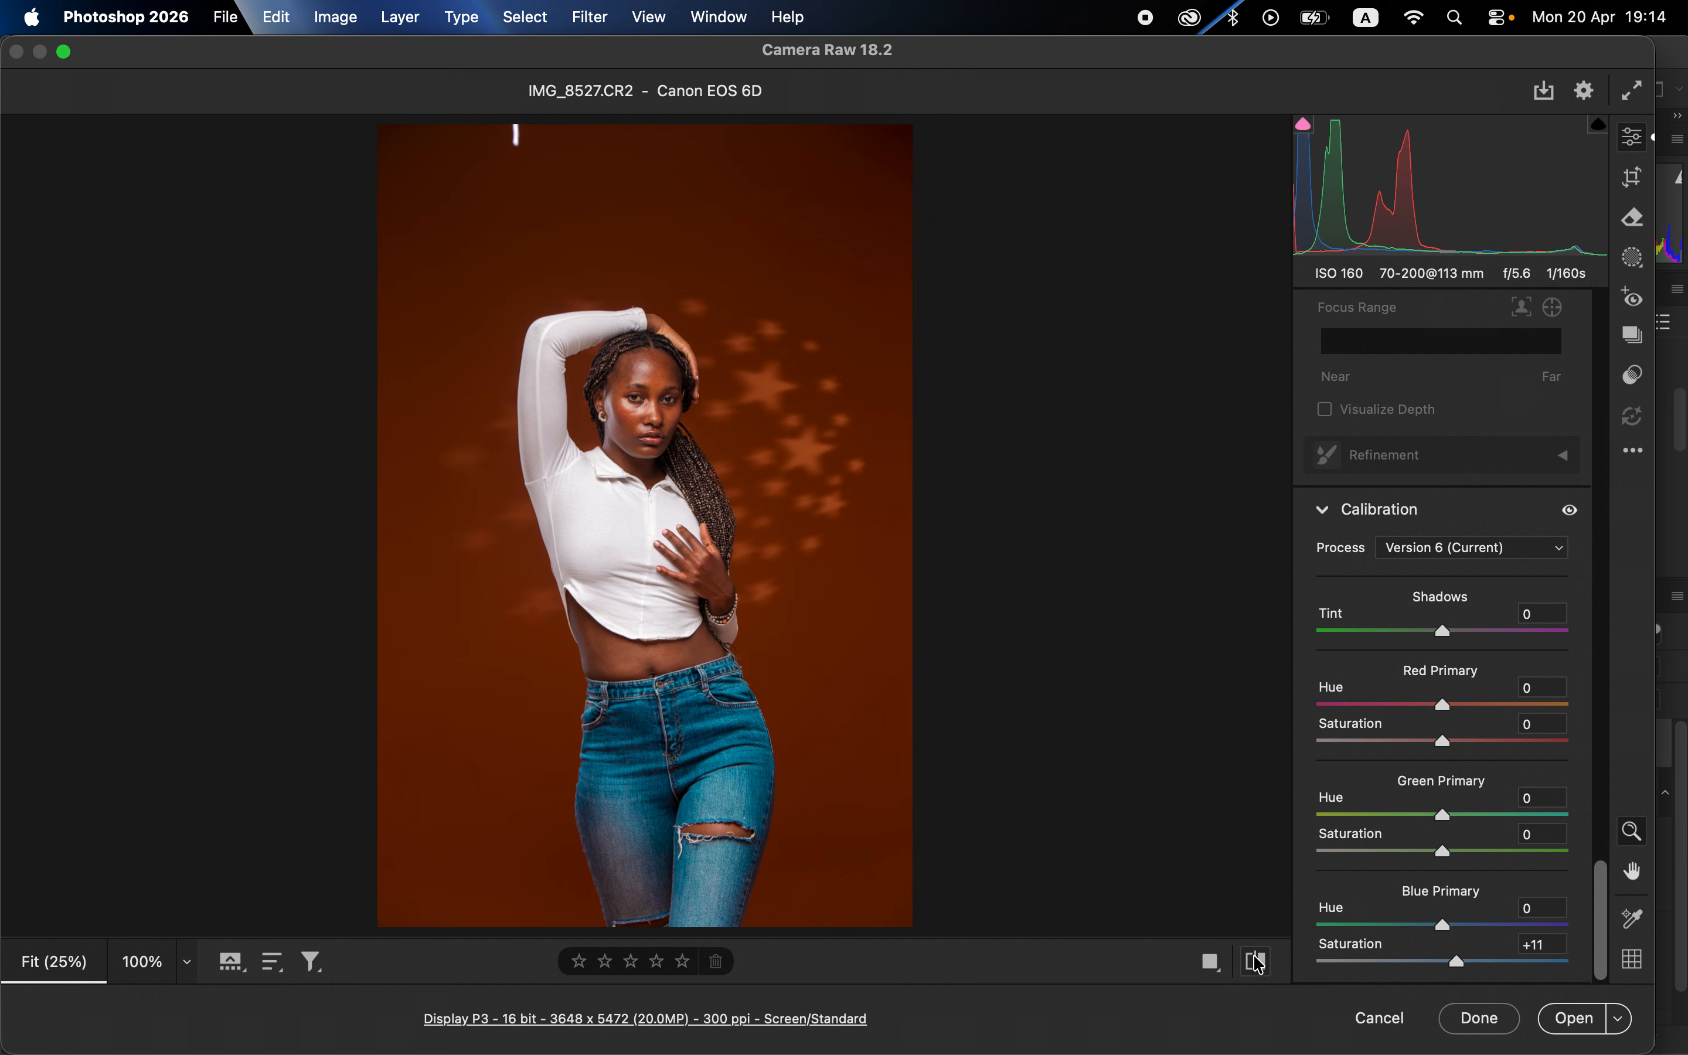
click(1566, 1018)
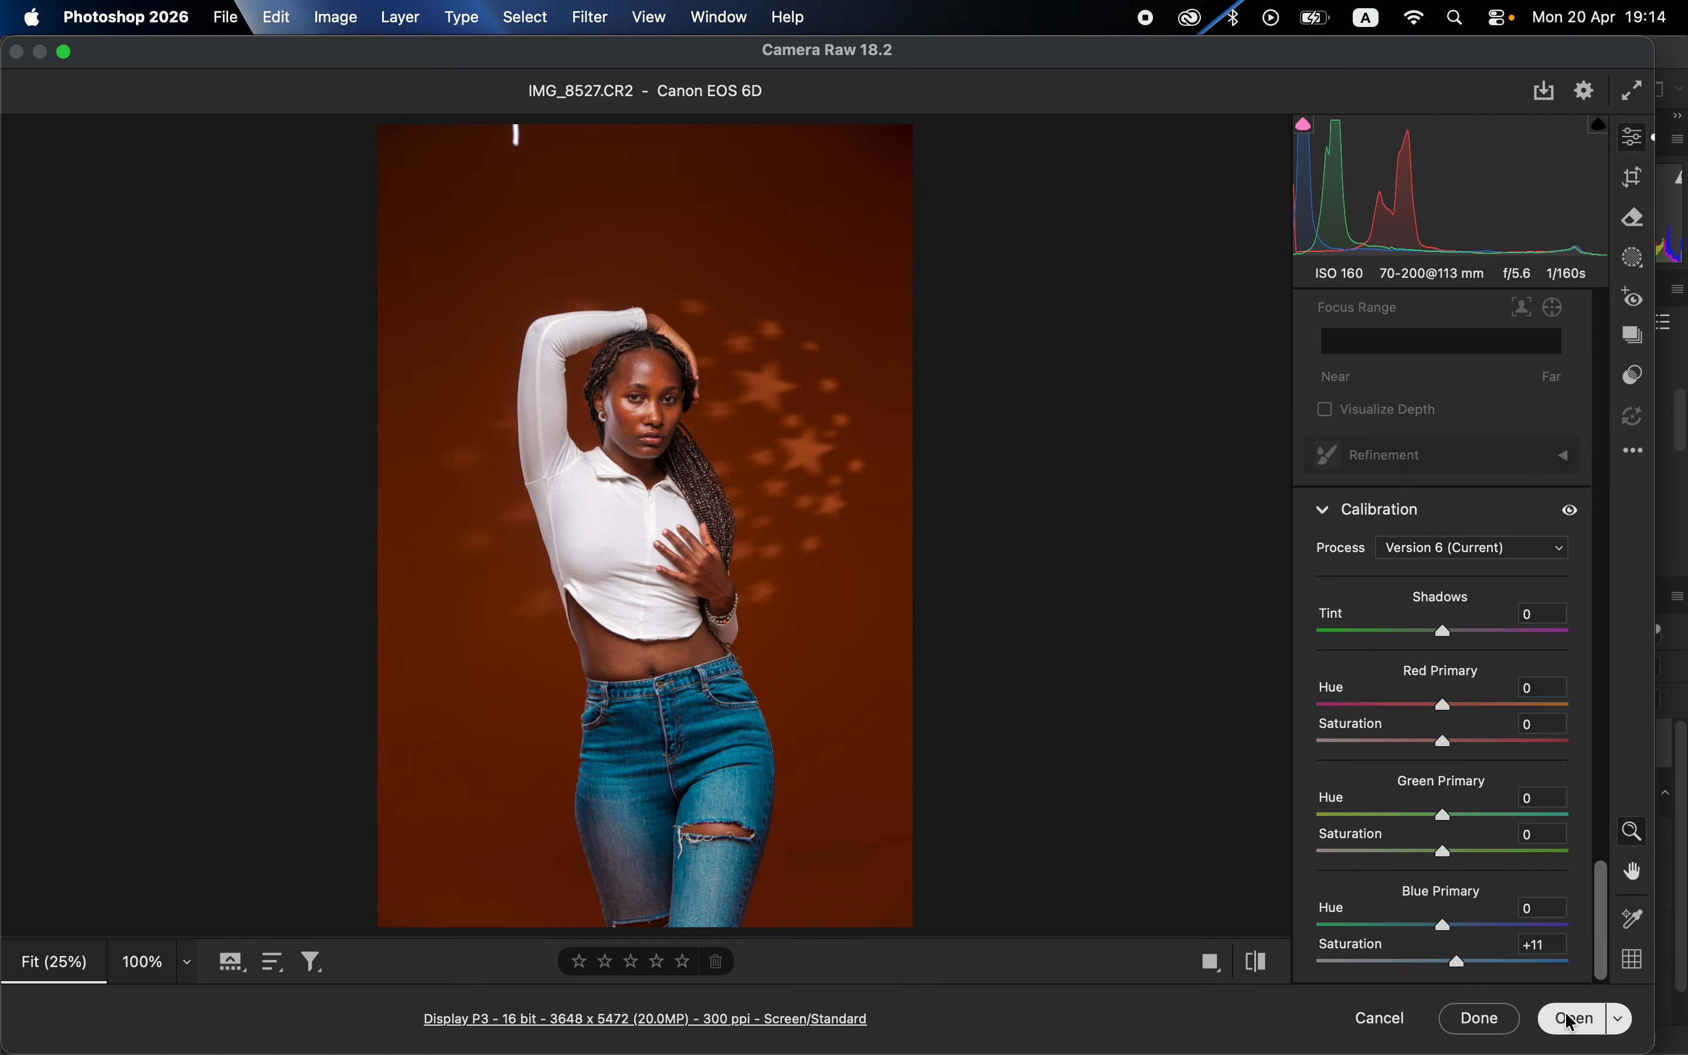
click(1571, 1020)
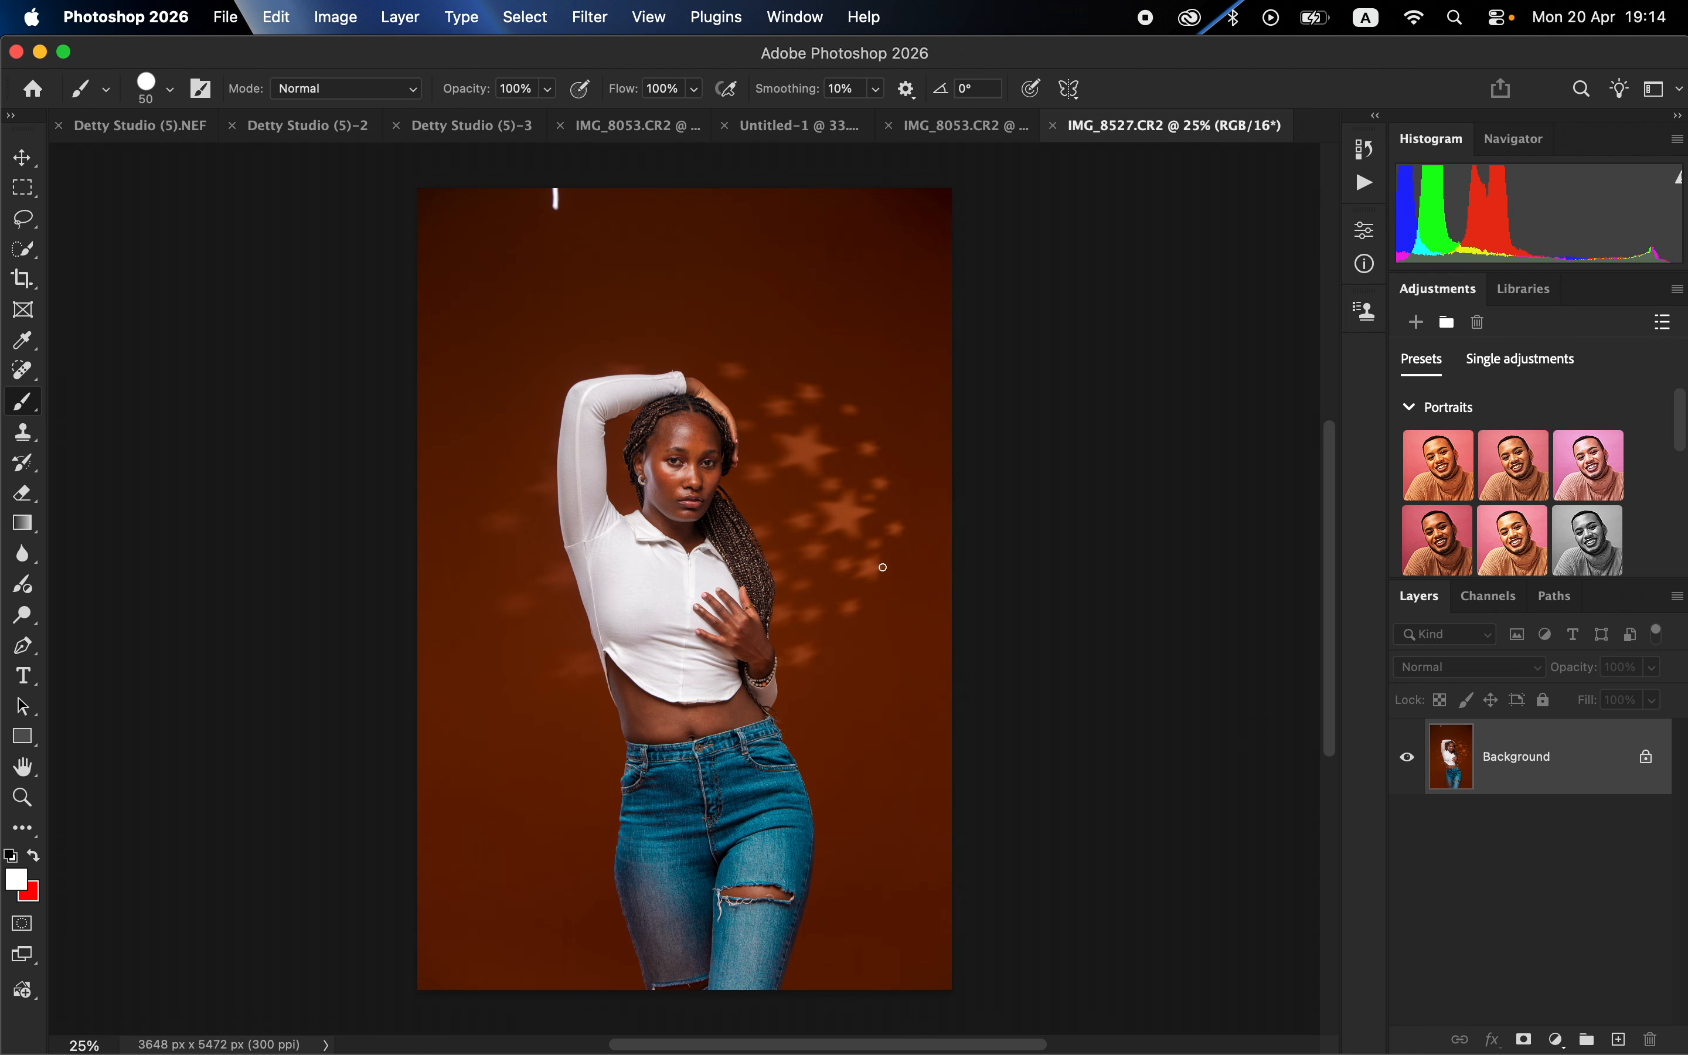
Add a white (ffffff) Solid Color fill layer above the Background and hide it
click(1555, 1040)
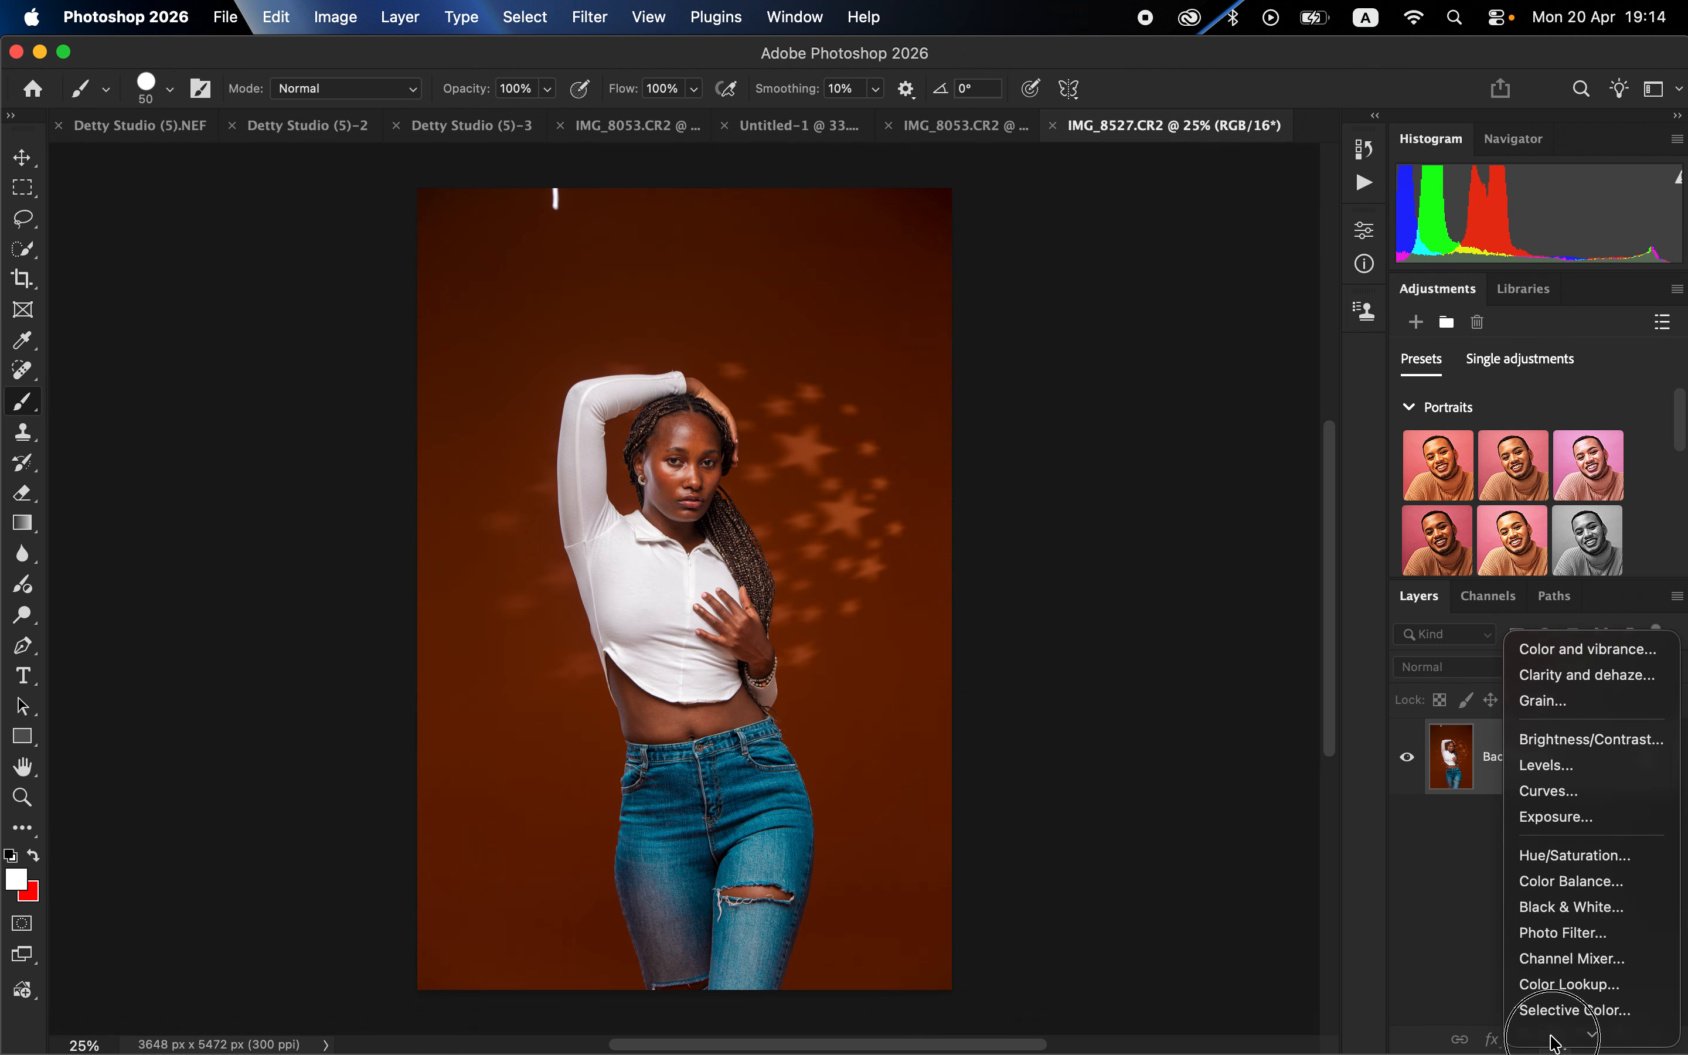
mouse_move(1552, 1036)
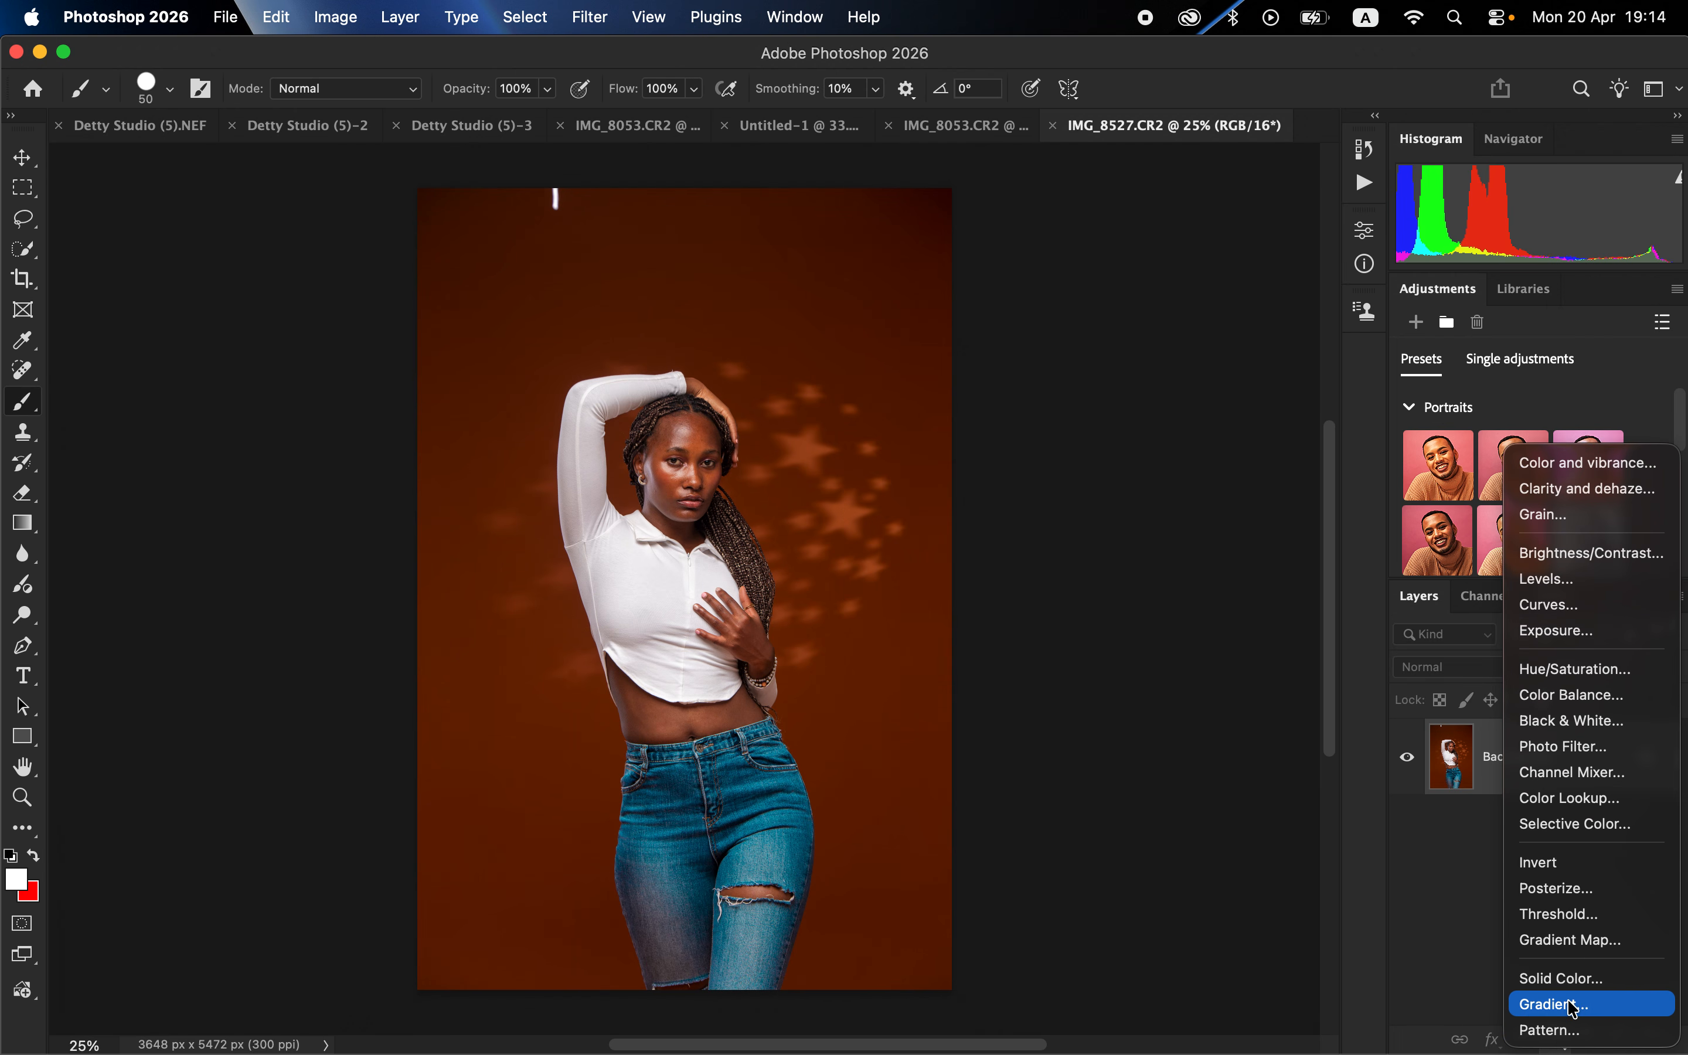
click(1574, 984)
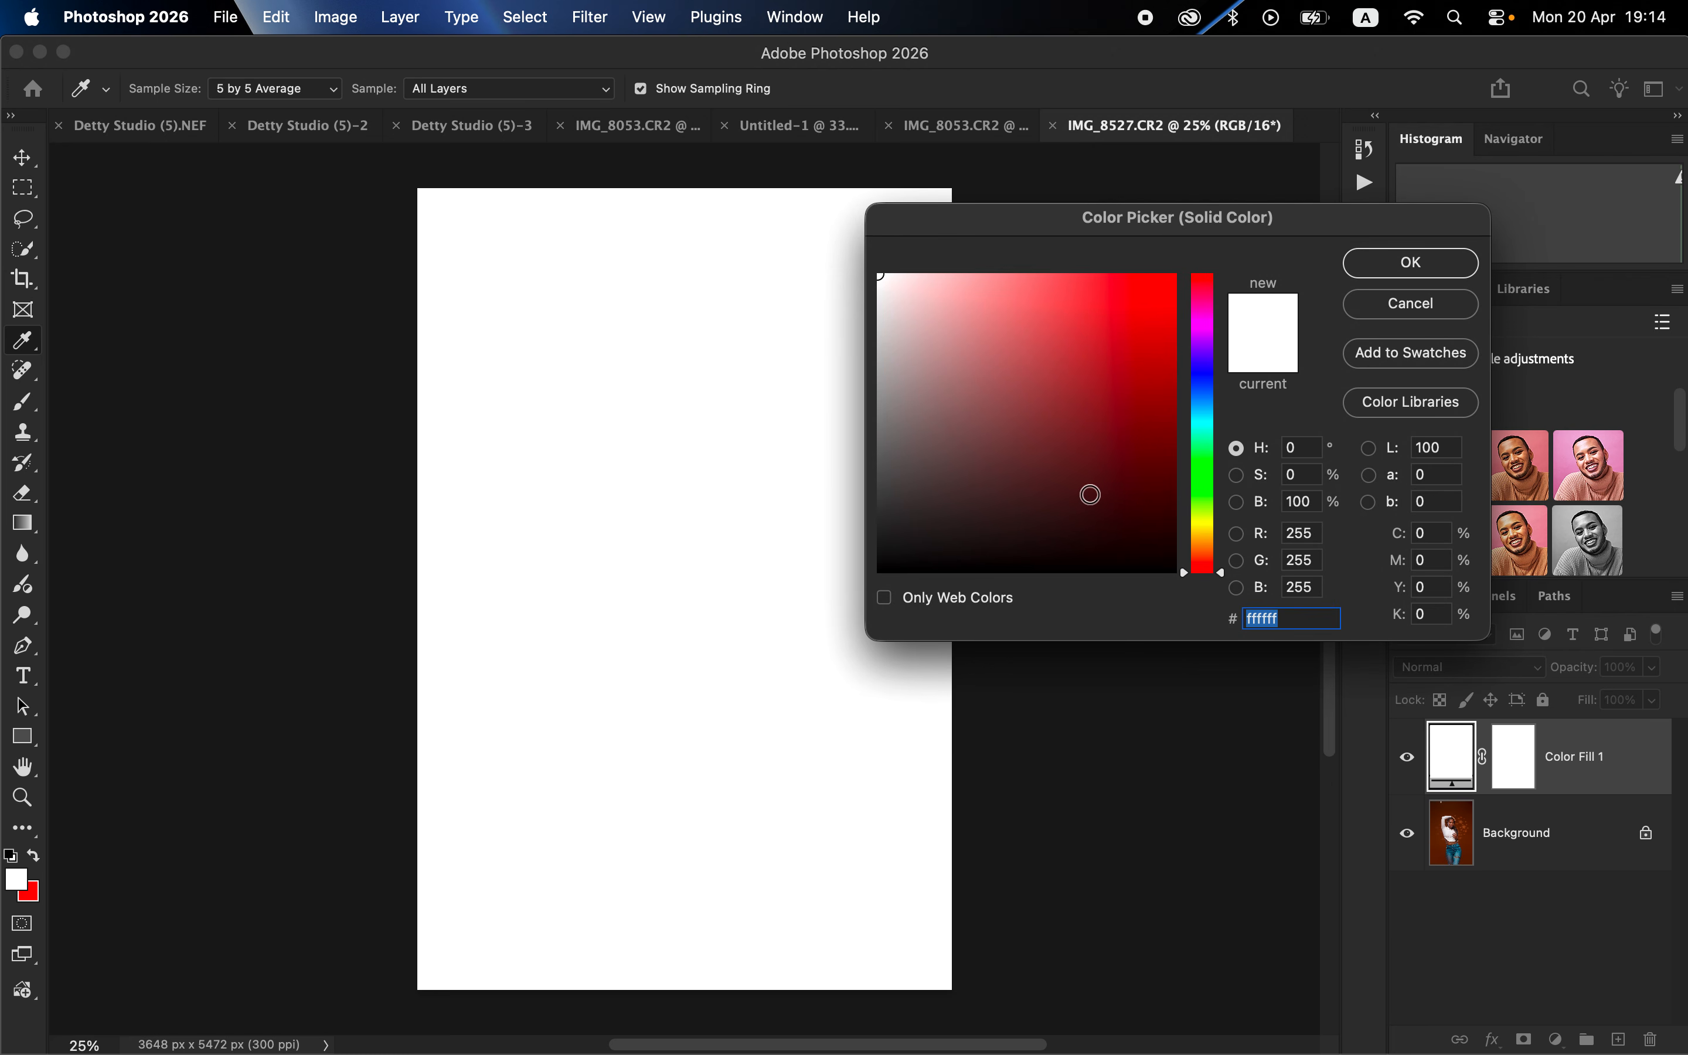
click(1409, 264)
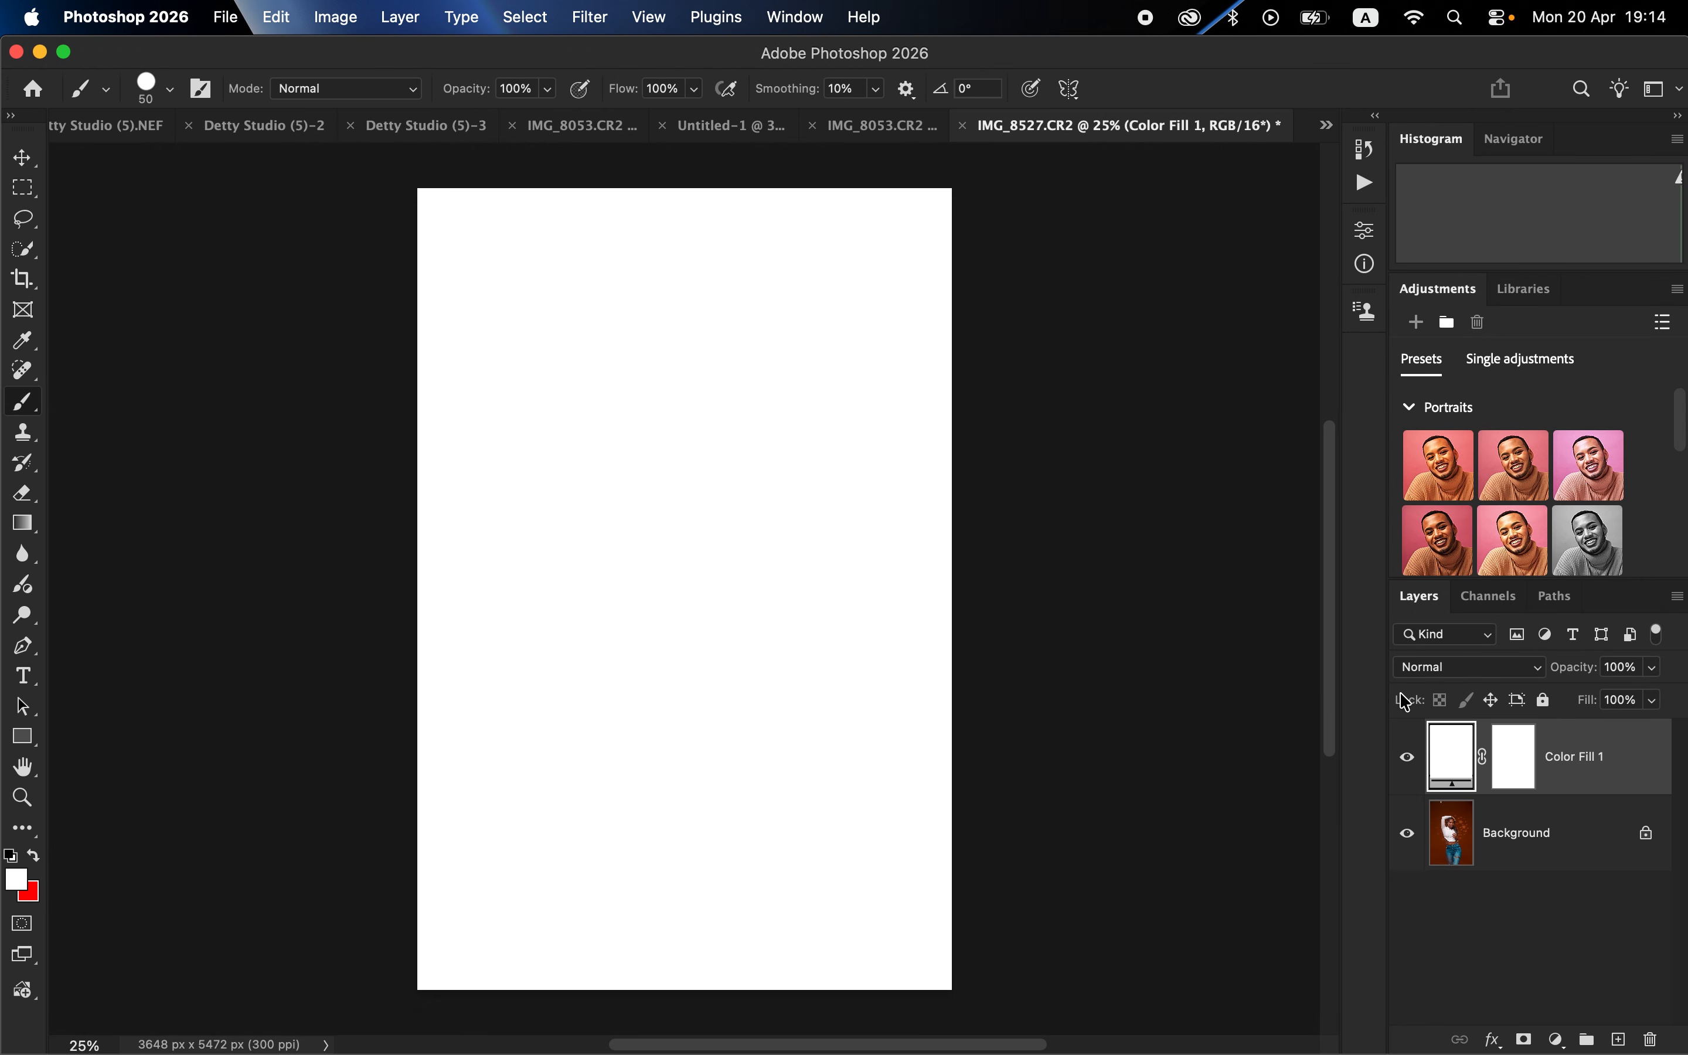
click(1409, 758)
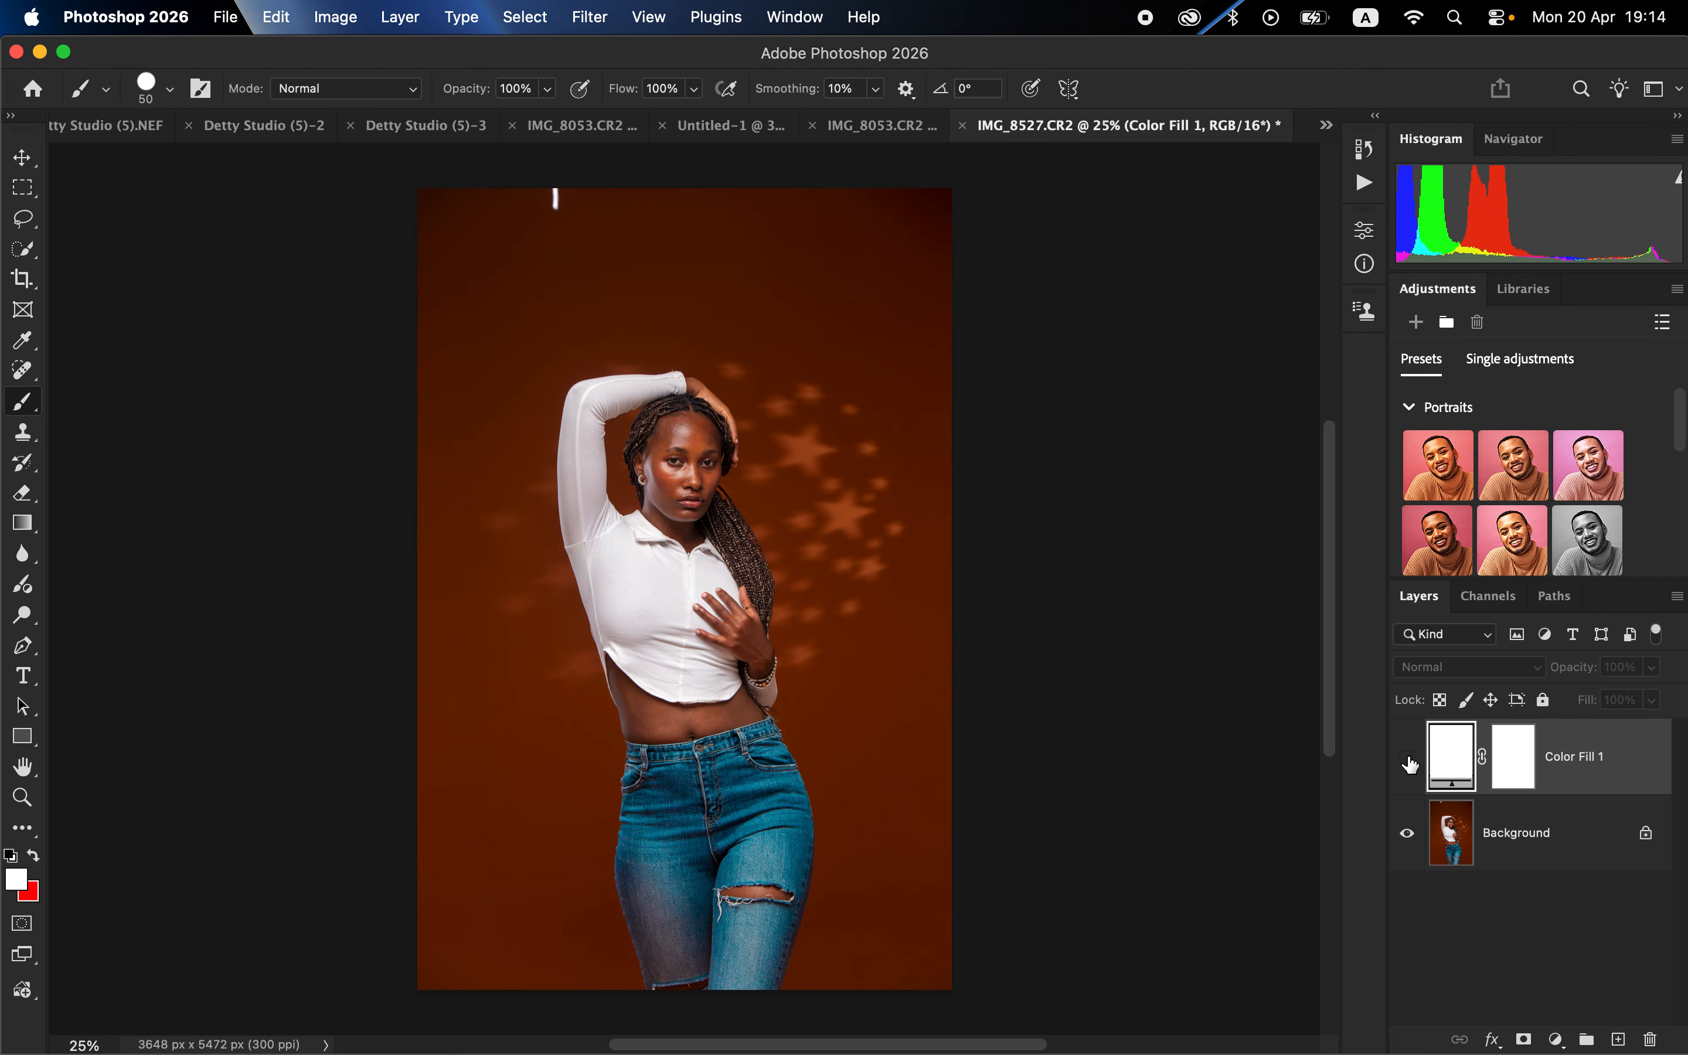
Change the Color Fill 1 colour to the skin tone a7603a sampled from the model's forehead, using 5 by 5 Average and All Layers sampling
double_click(1451, 752)
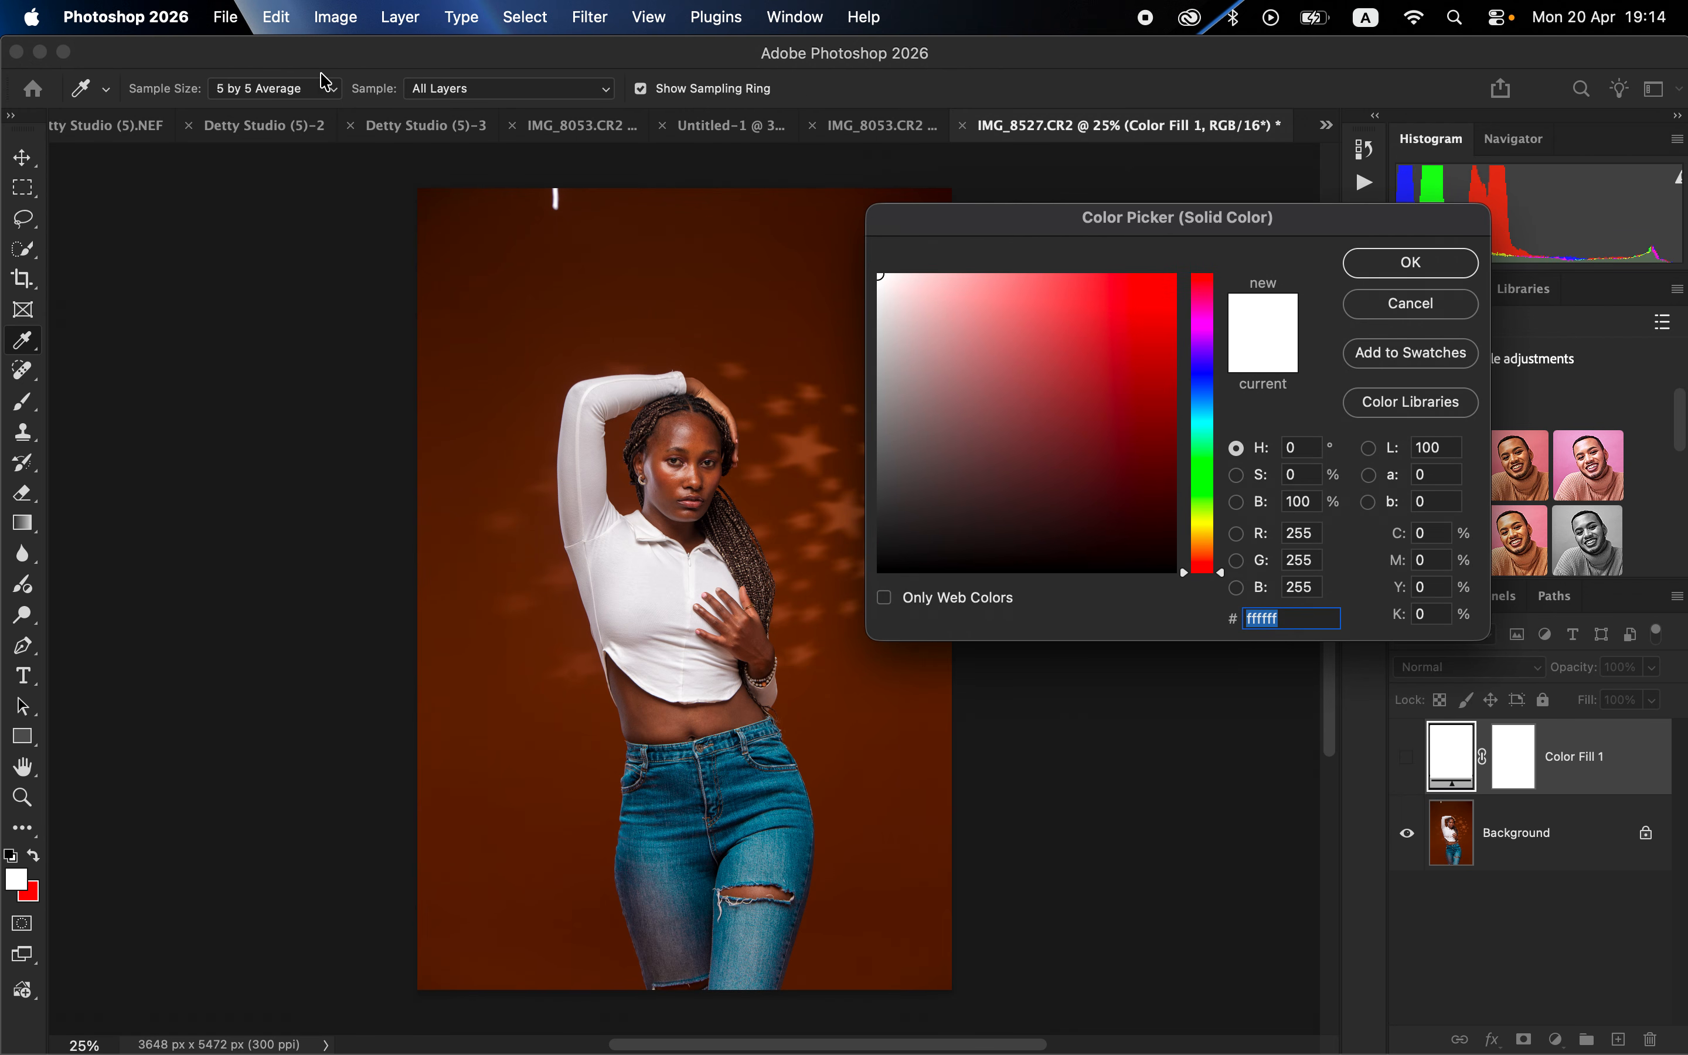
click(335, 89)
click(340, 89)
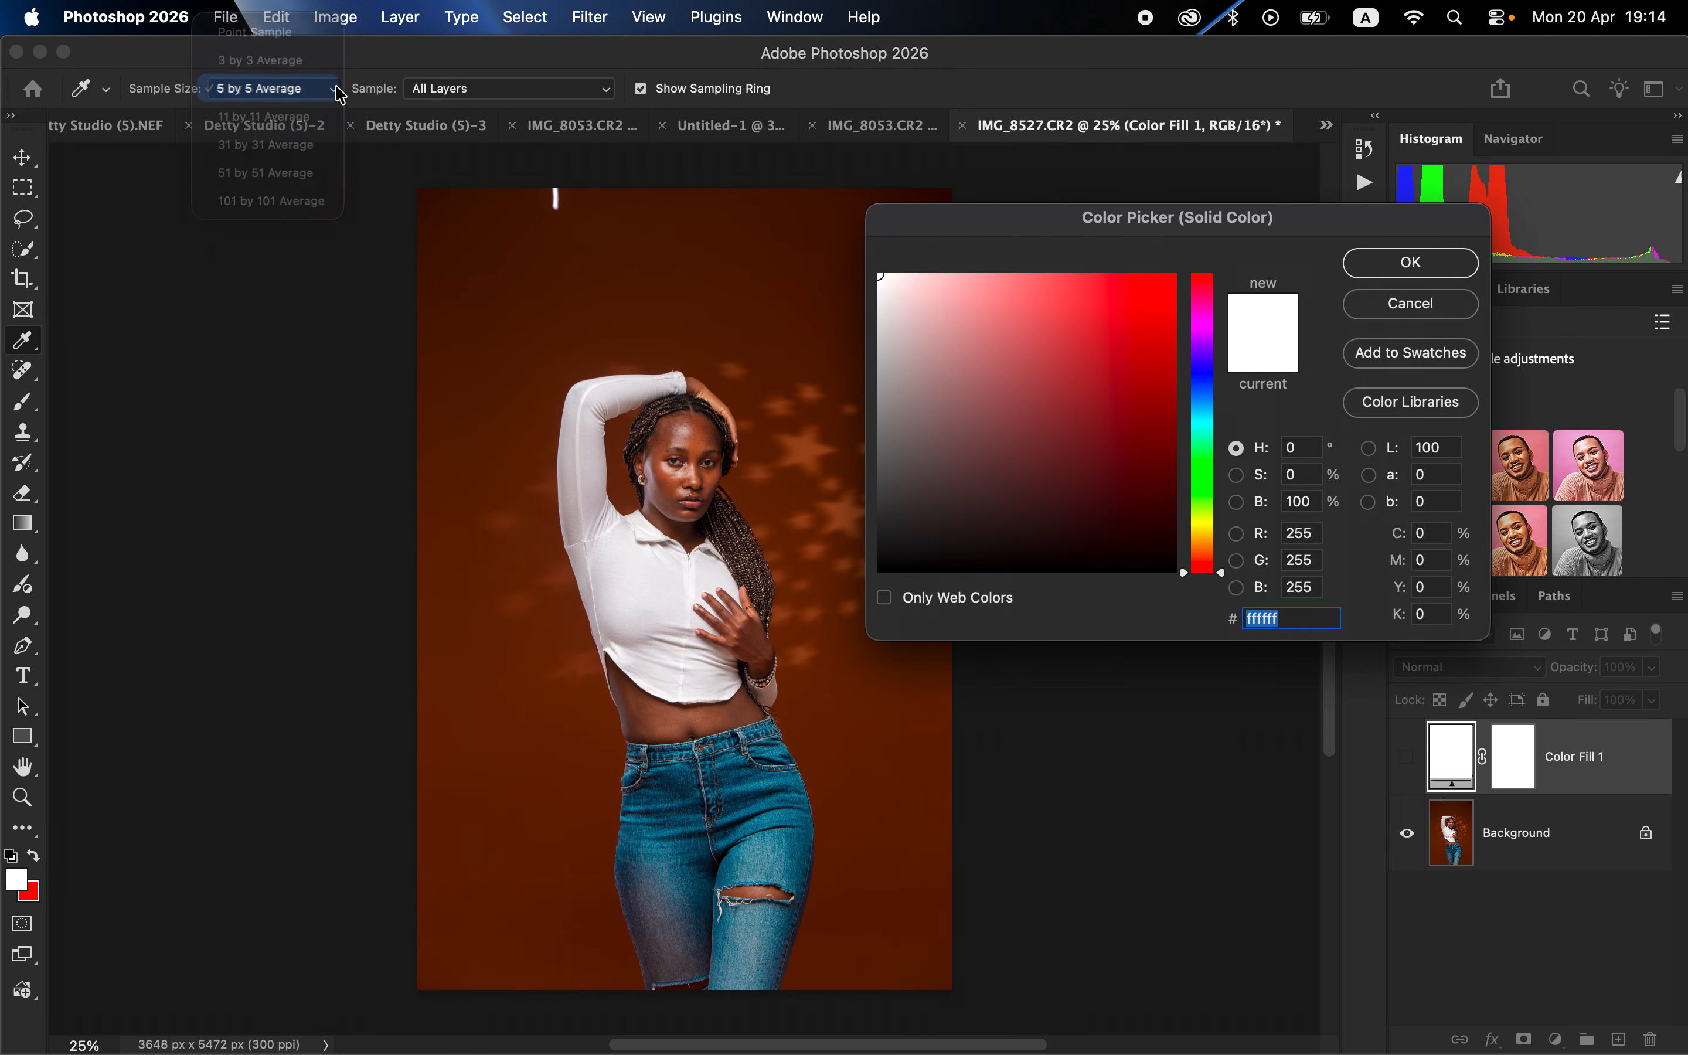
click(497, 98)
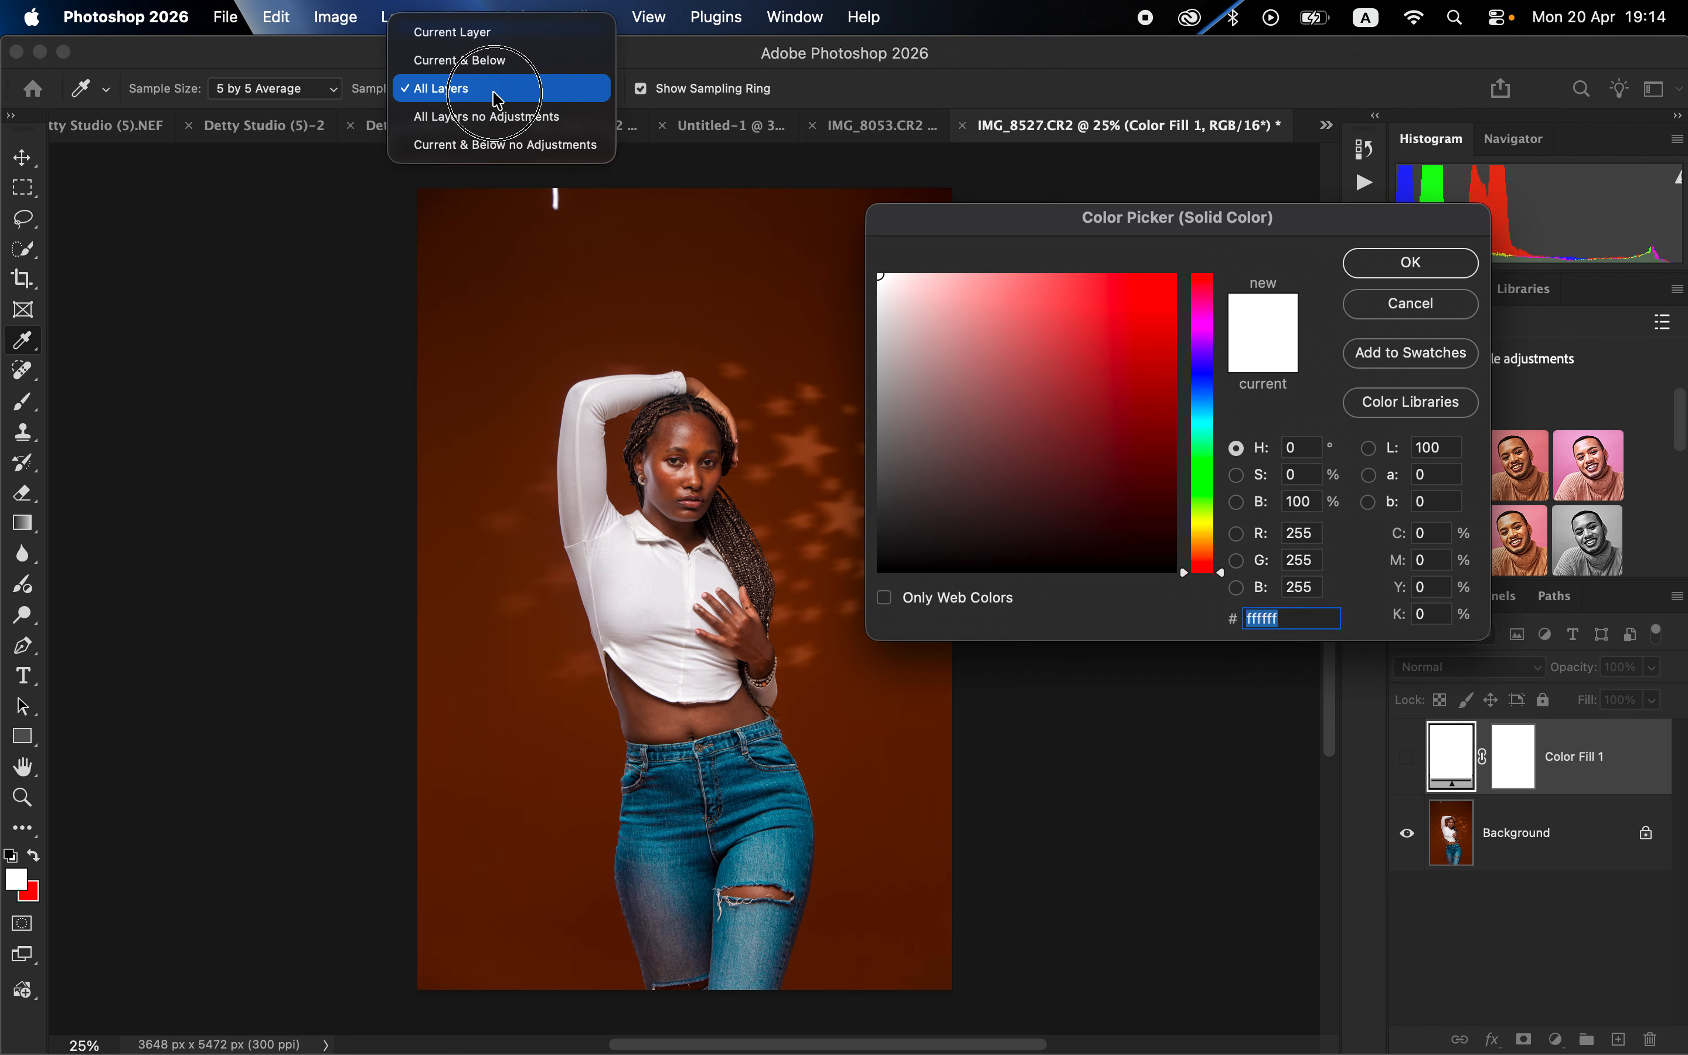
click(498, 100)
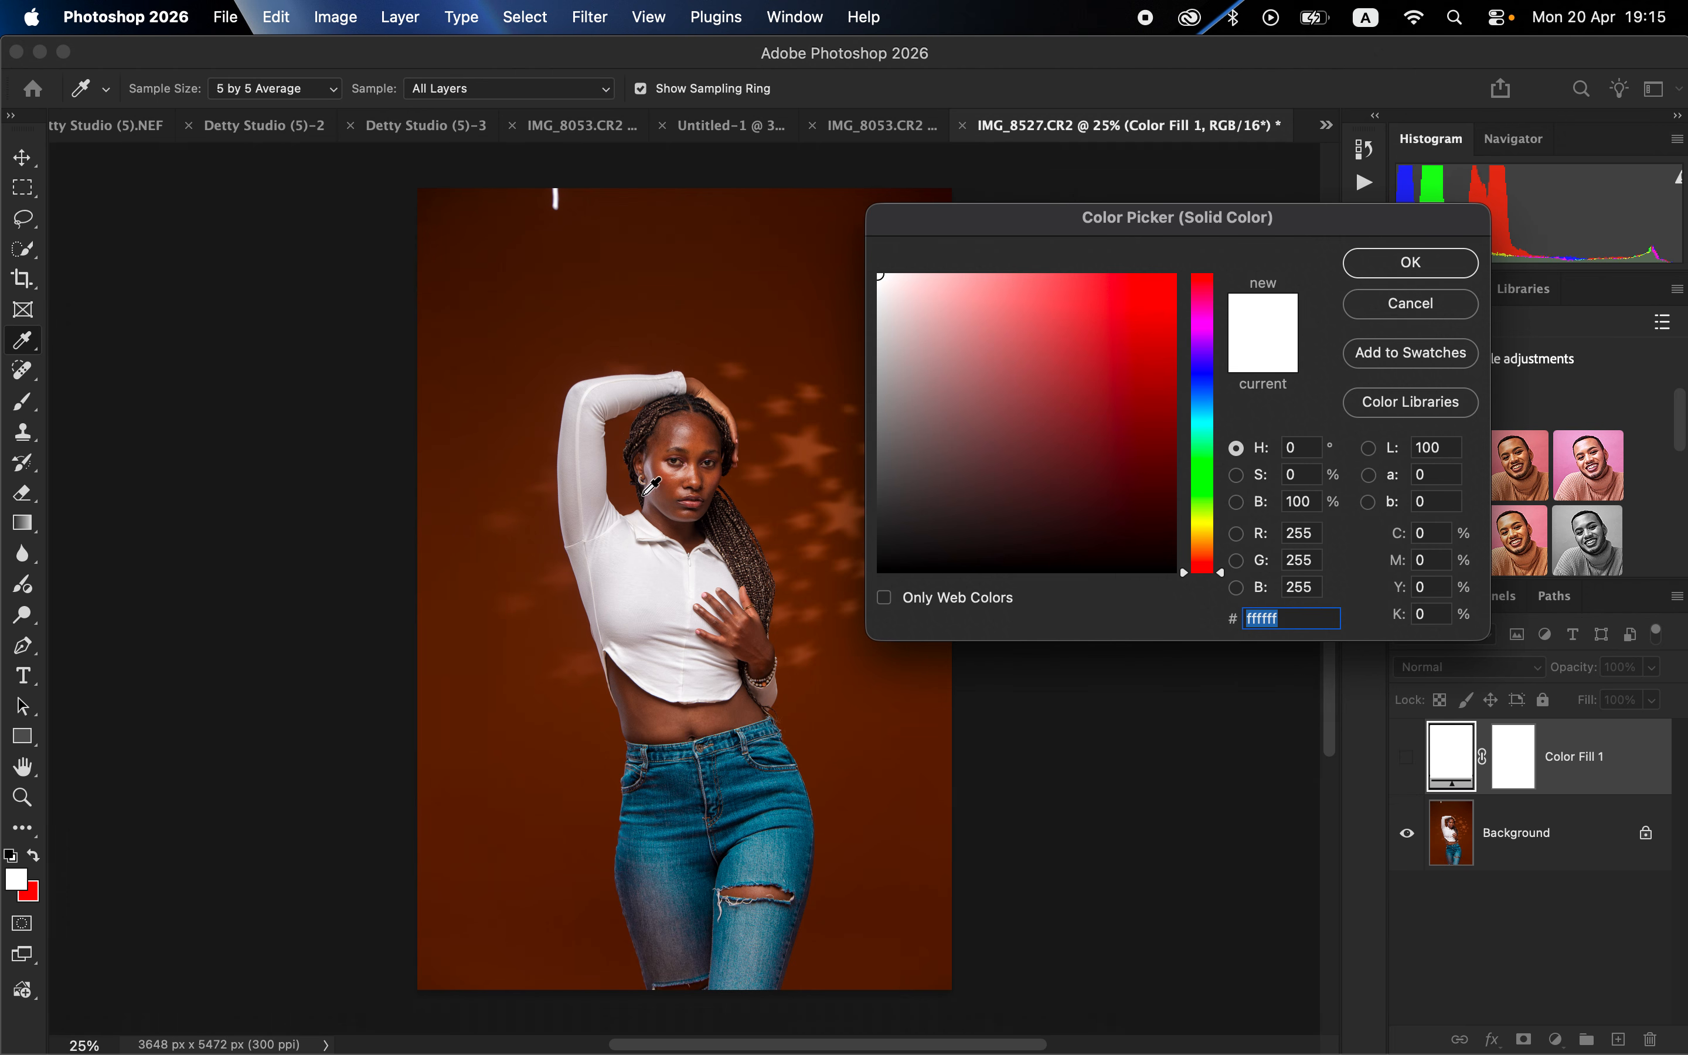
key(super+equal)
key(super+equal)
key(super+equal)
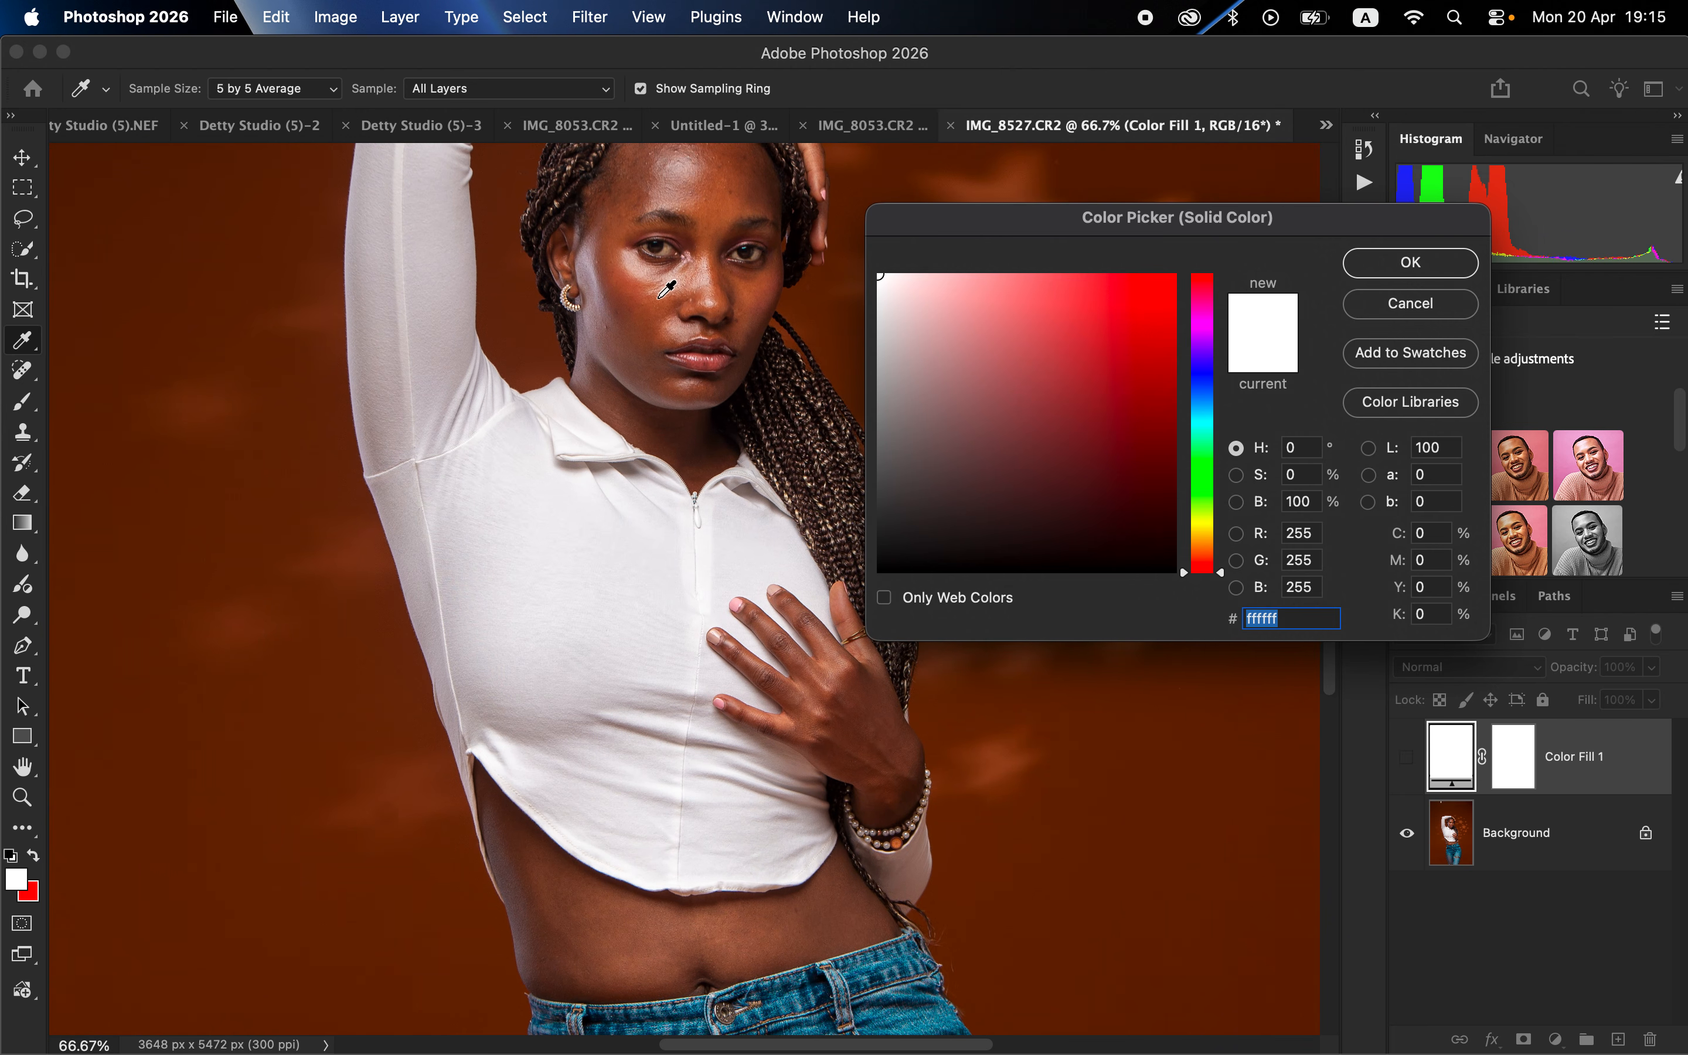
click(723, 217)
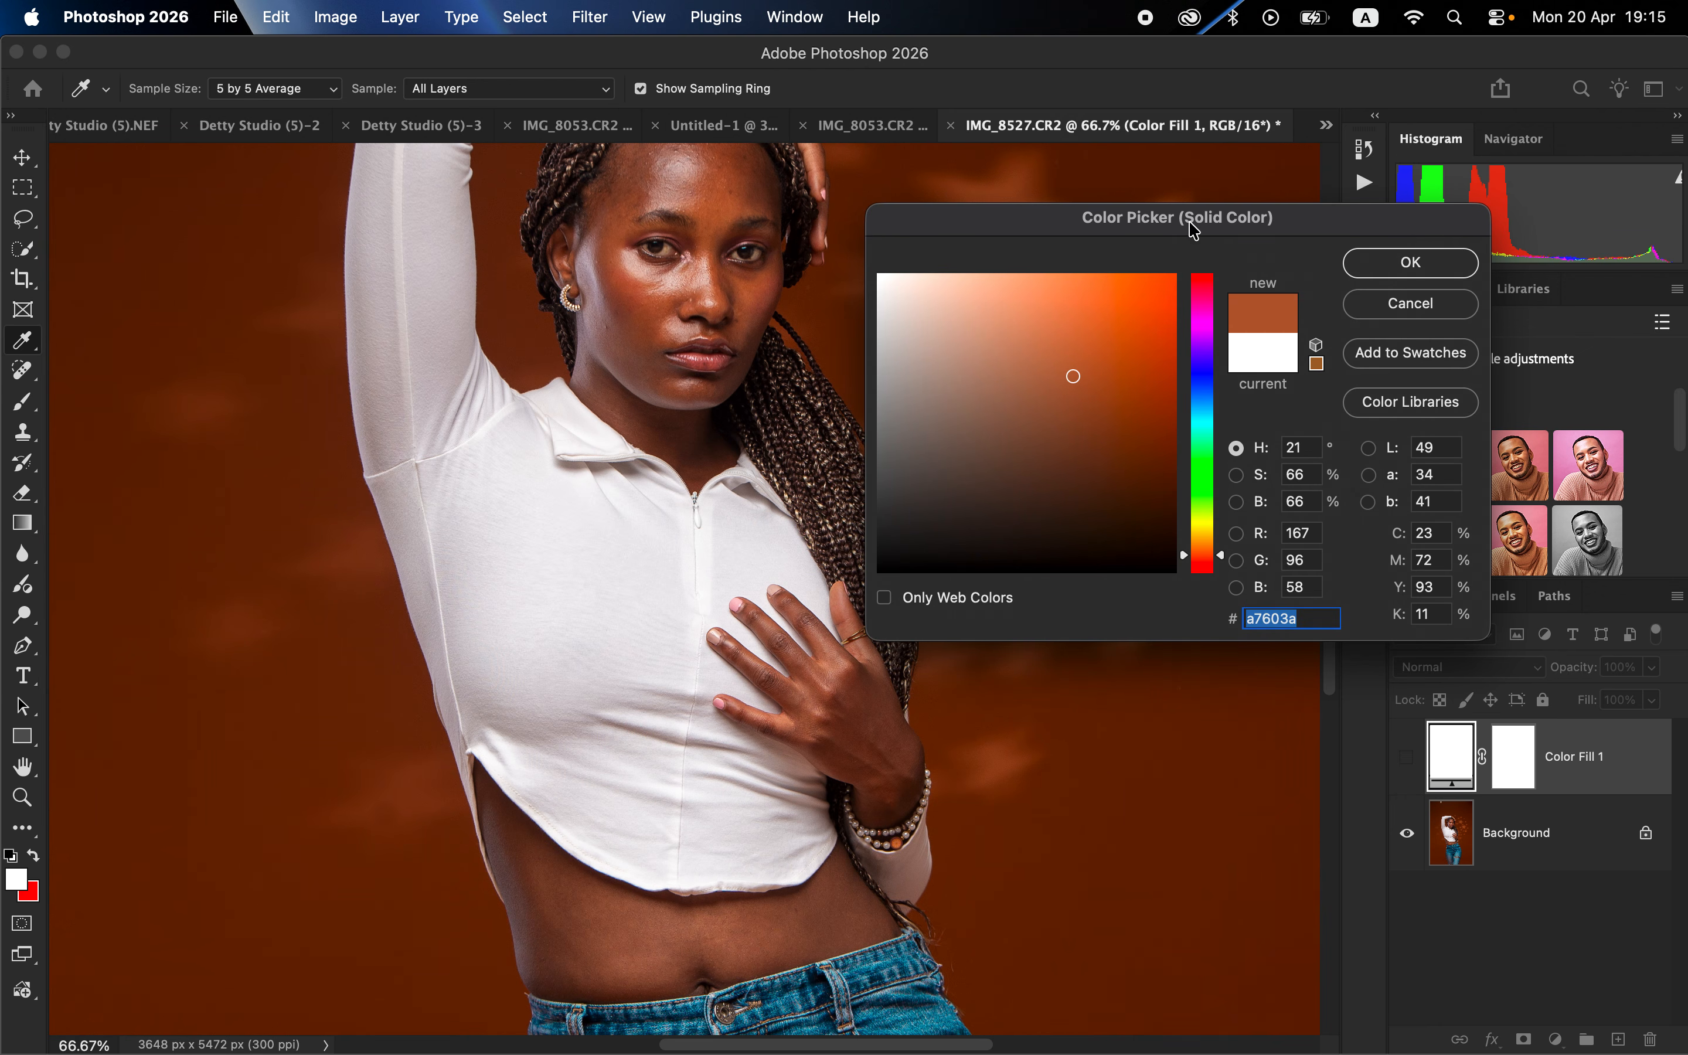
click(1392, 262)
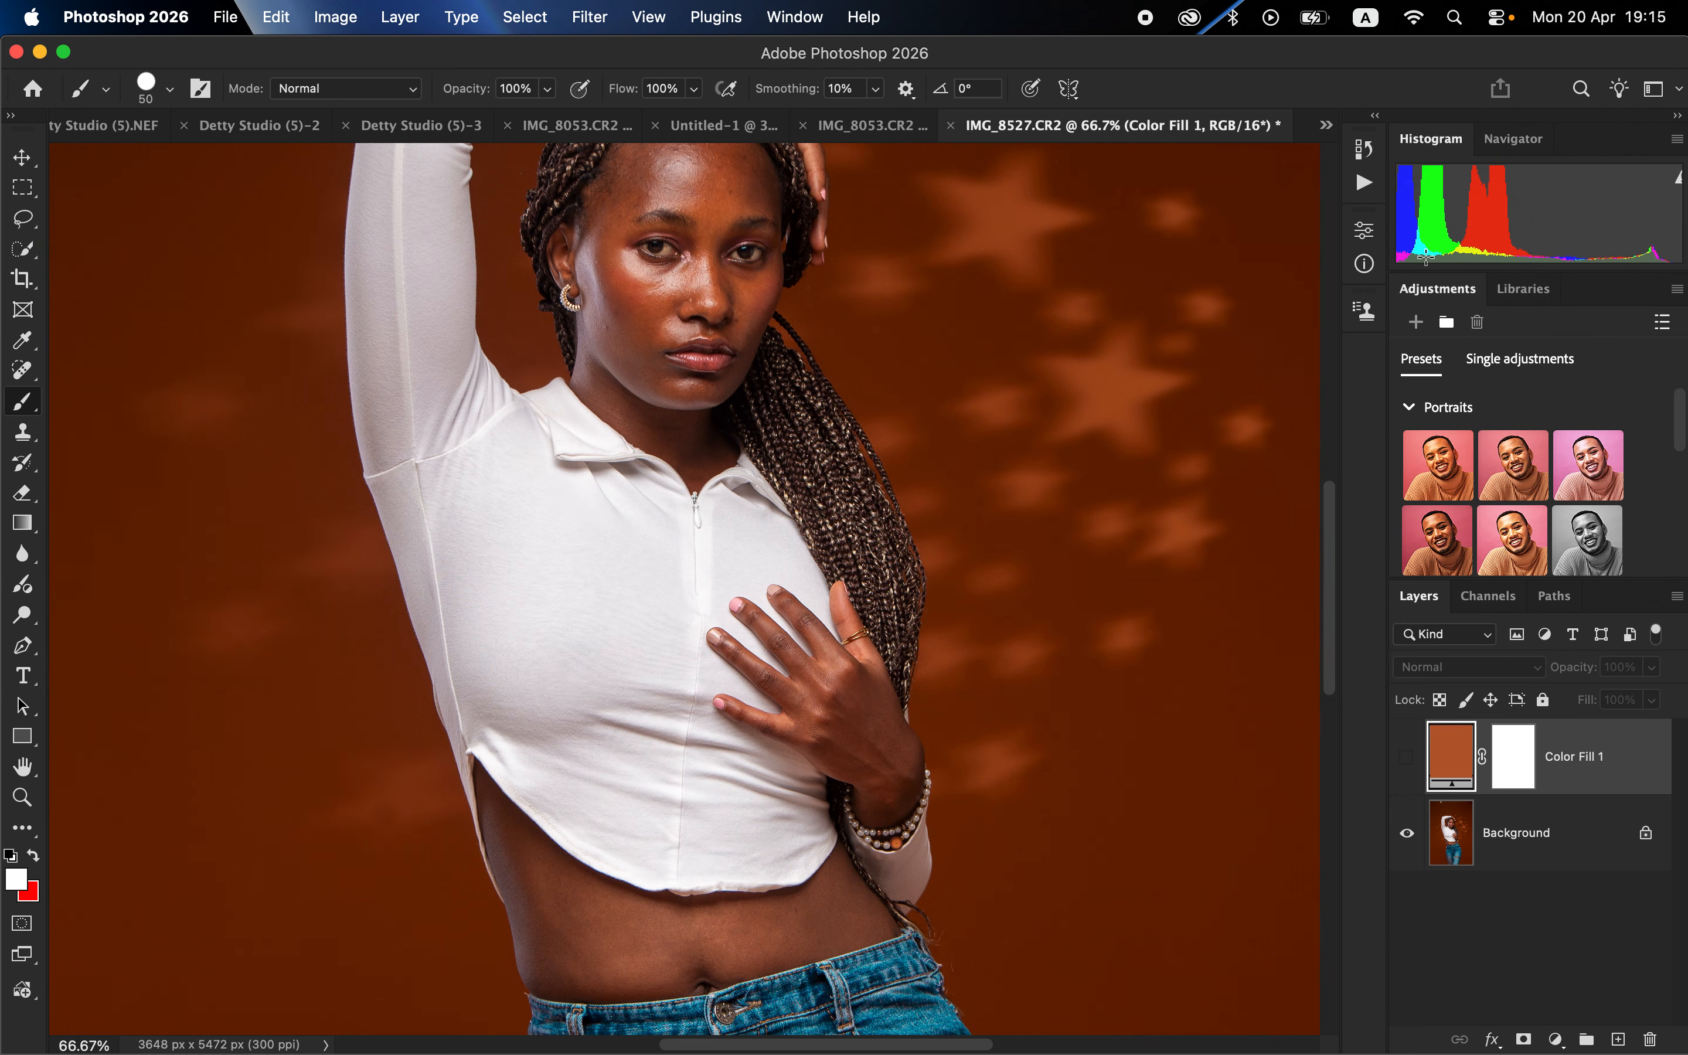
Show the Color Fill 1 layer and set its blend mode to Color
click(1407, 762)
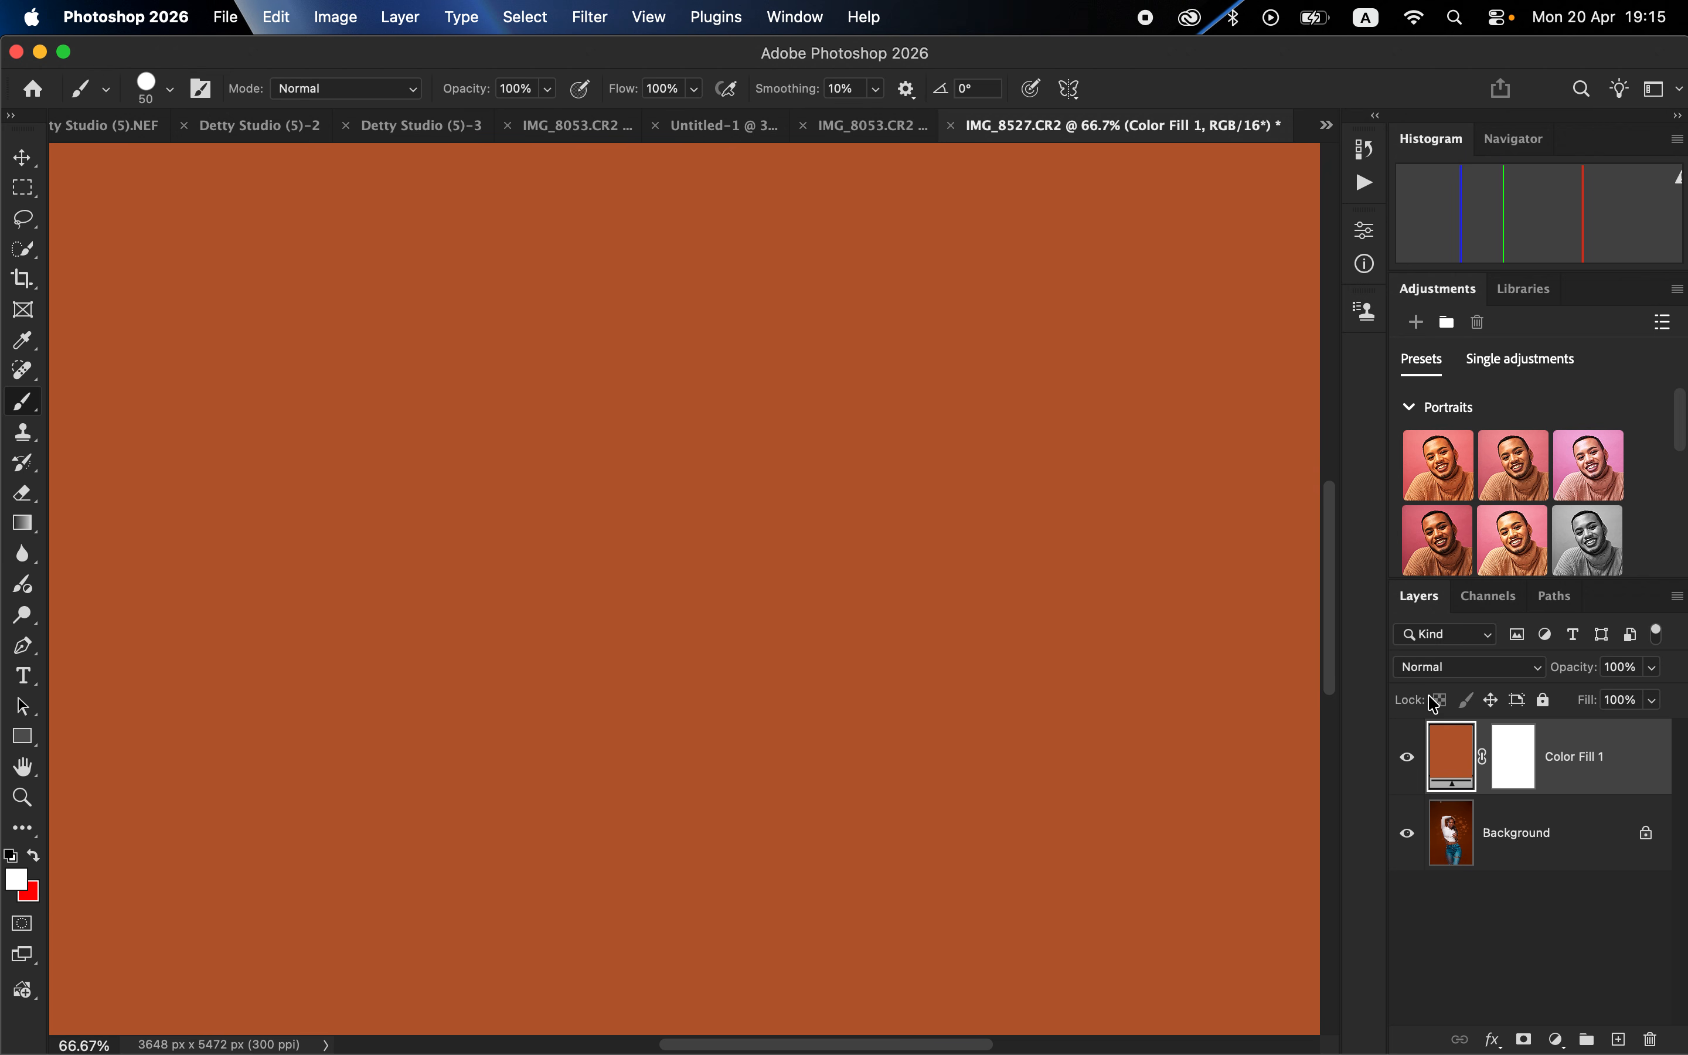
click(1446, 670)
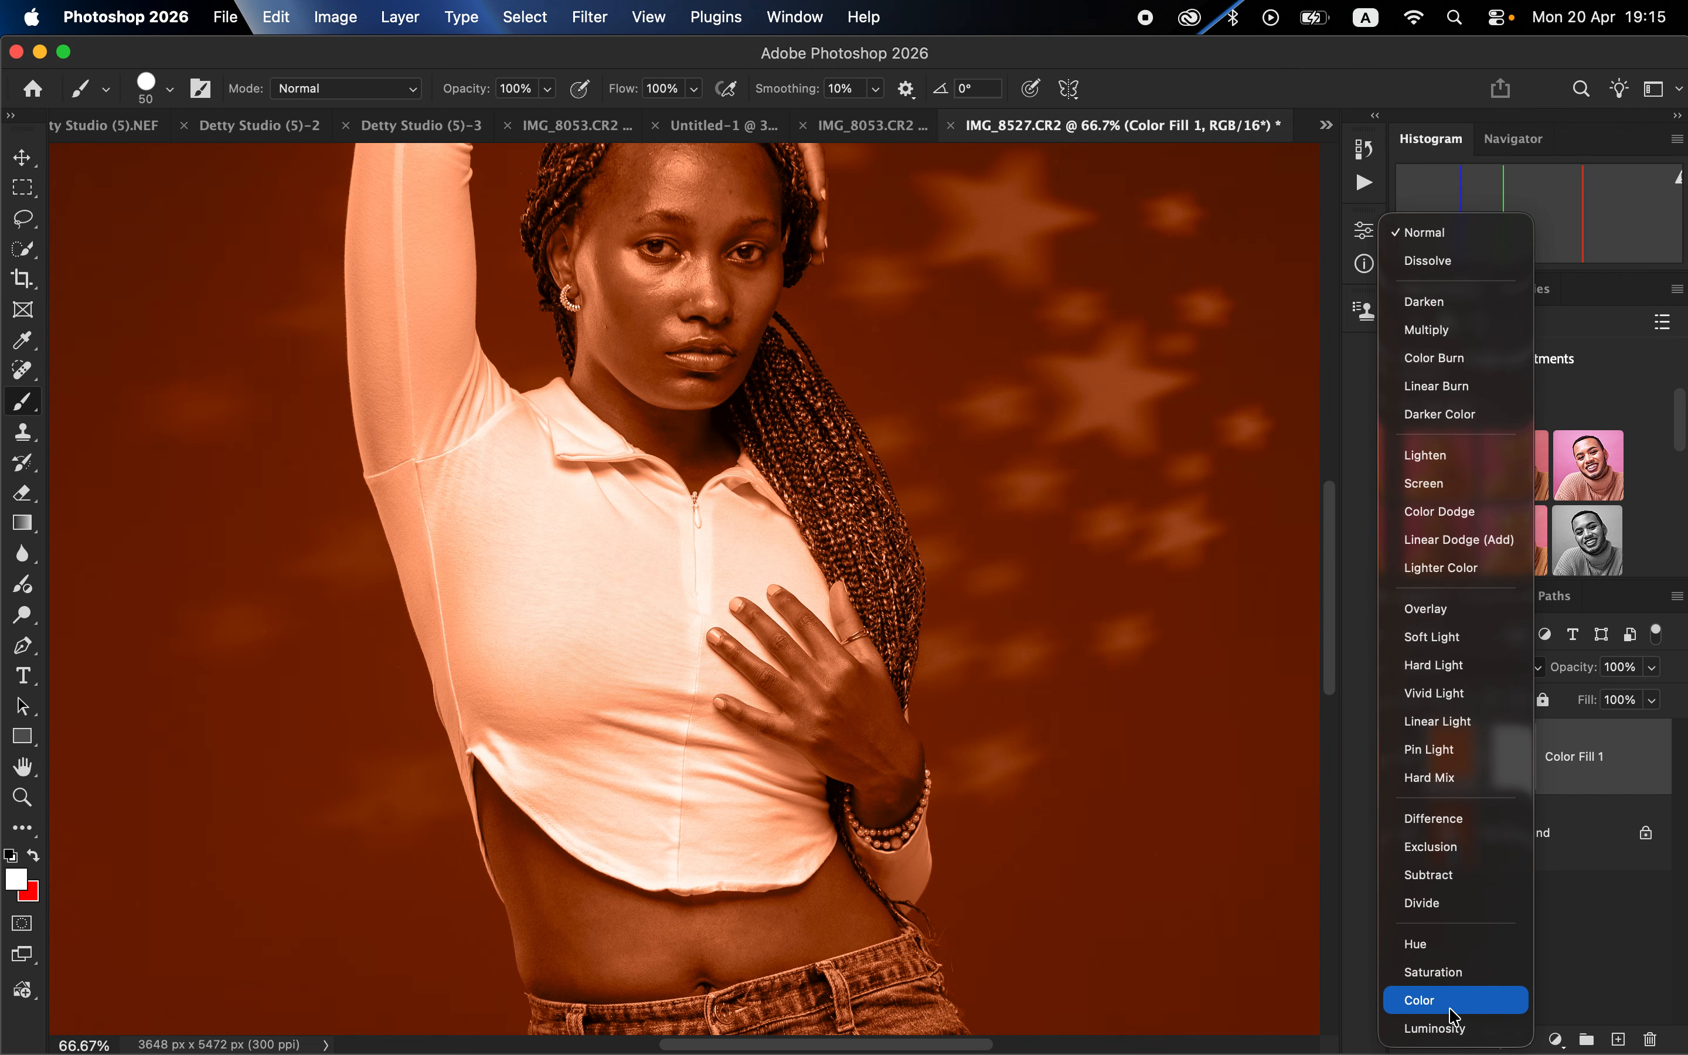
click(1454, 1018)
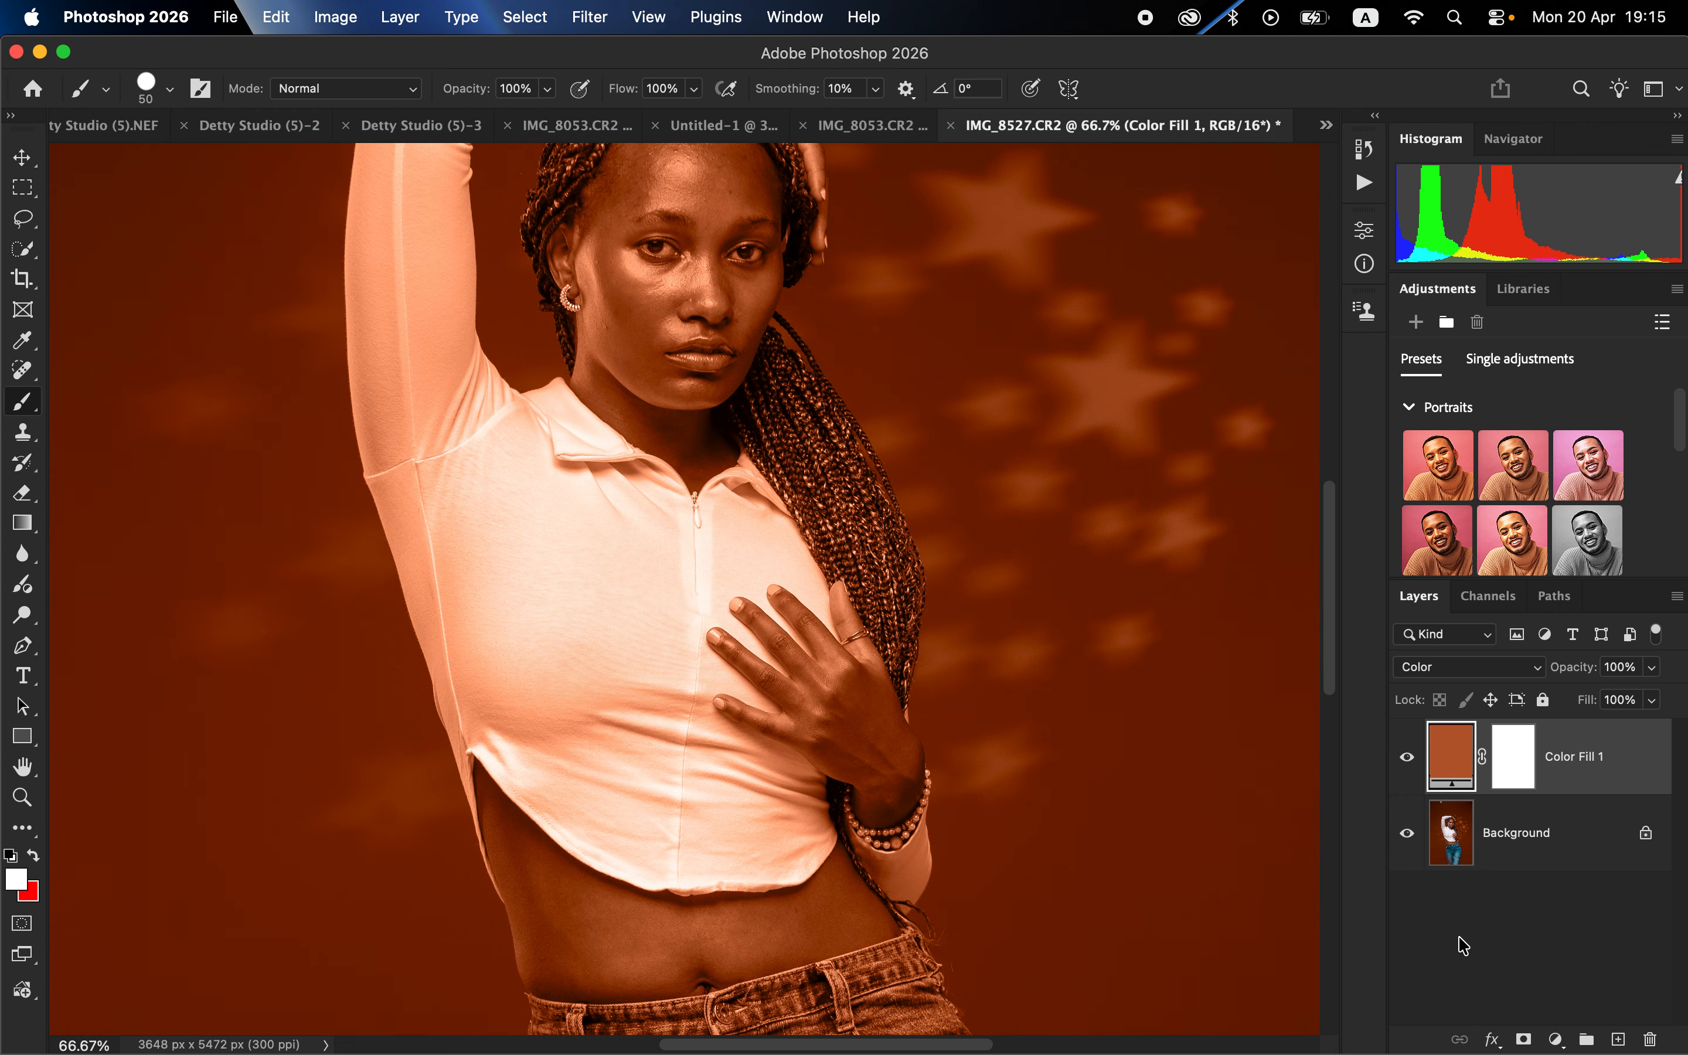
Invert the Color Fill 1 layer mask to black and choose the Soft Round brush with 0% hardness
click(1517, 775)
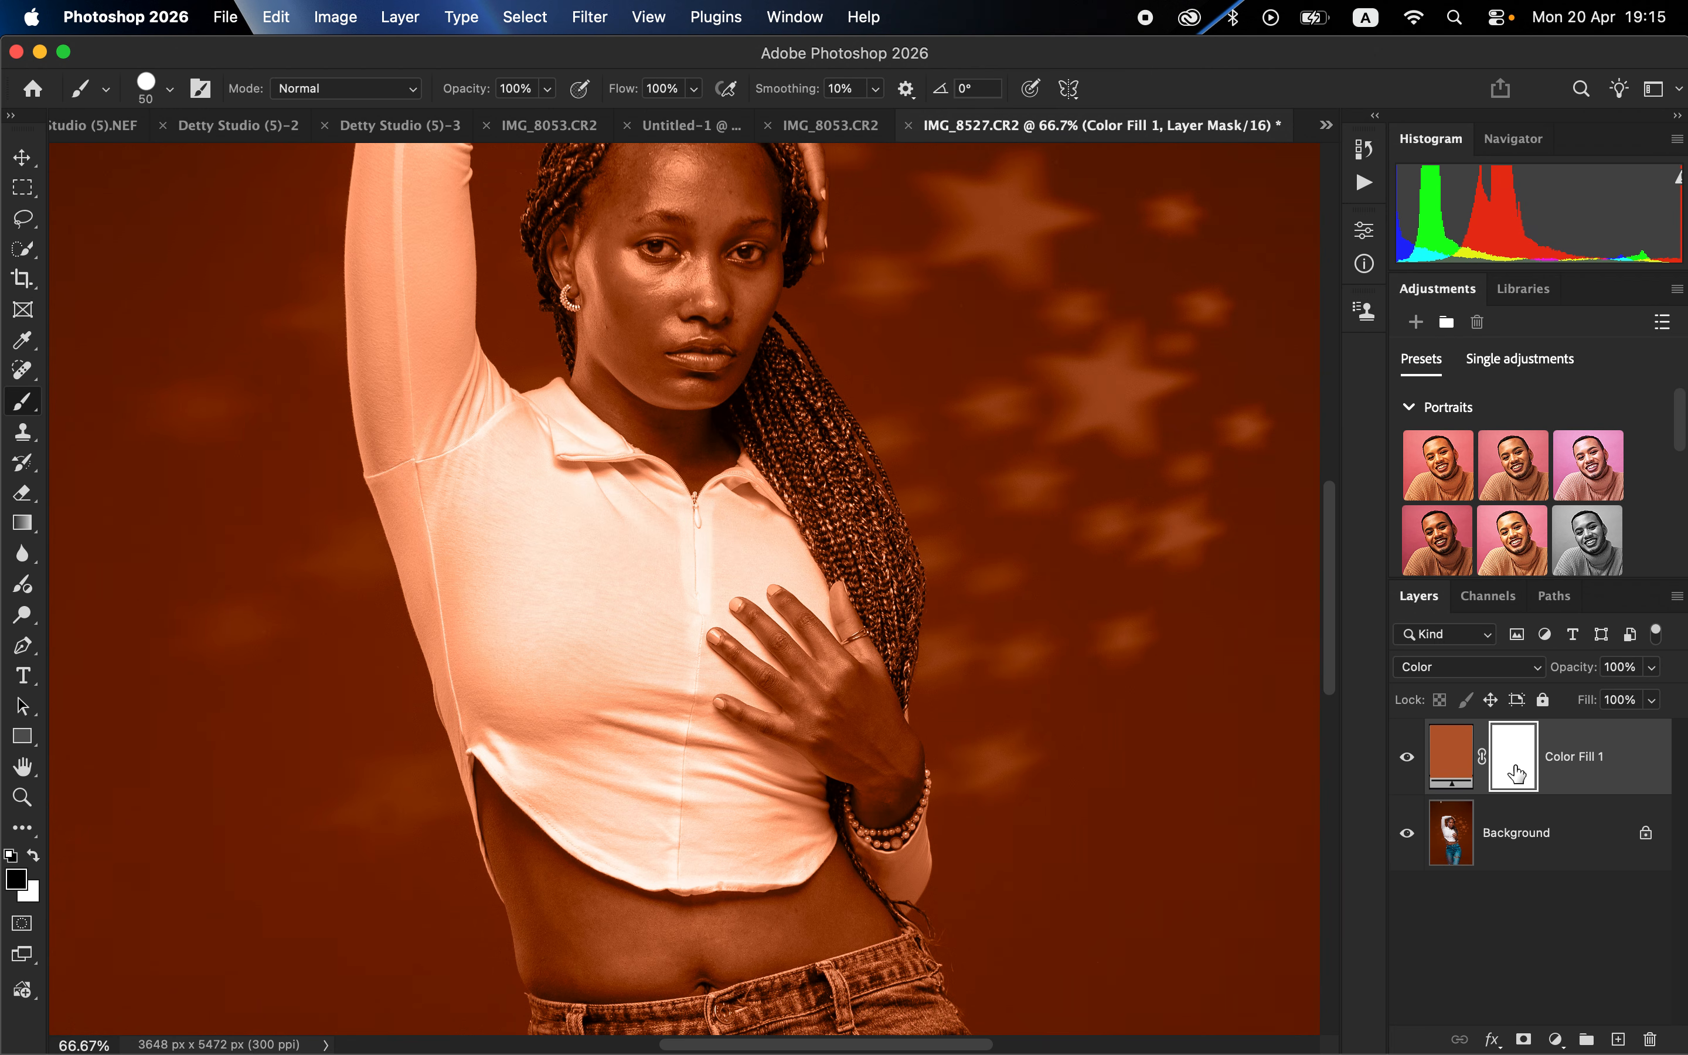
key(super+i)
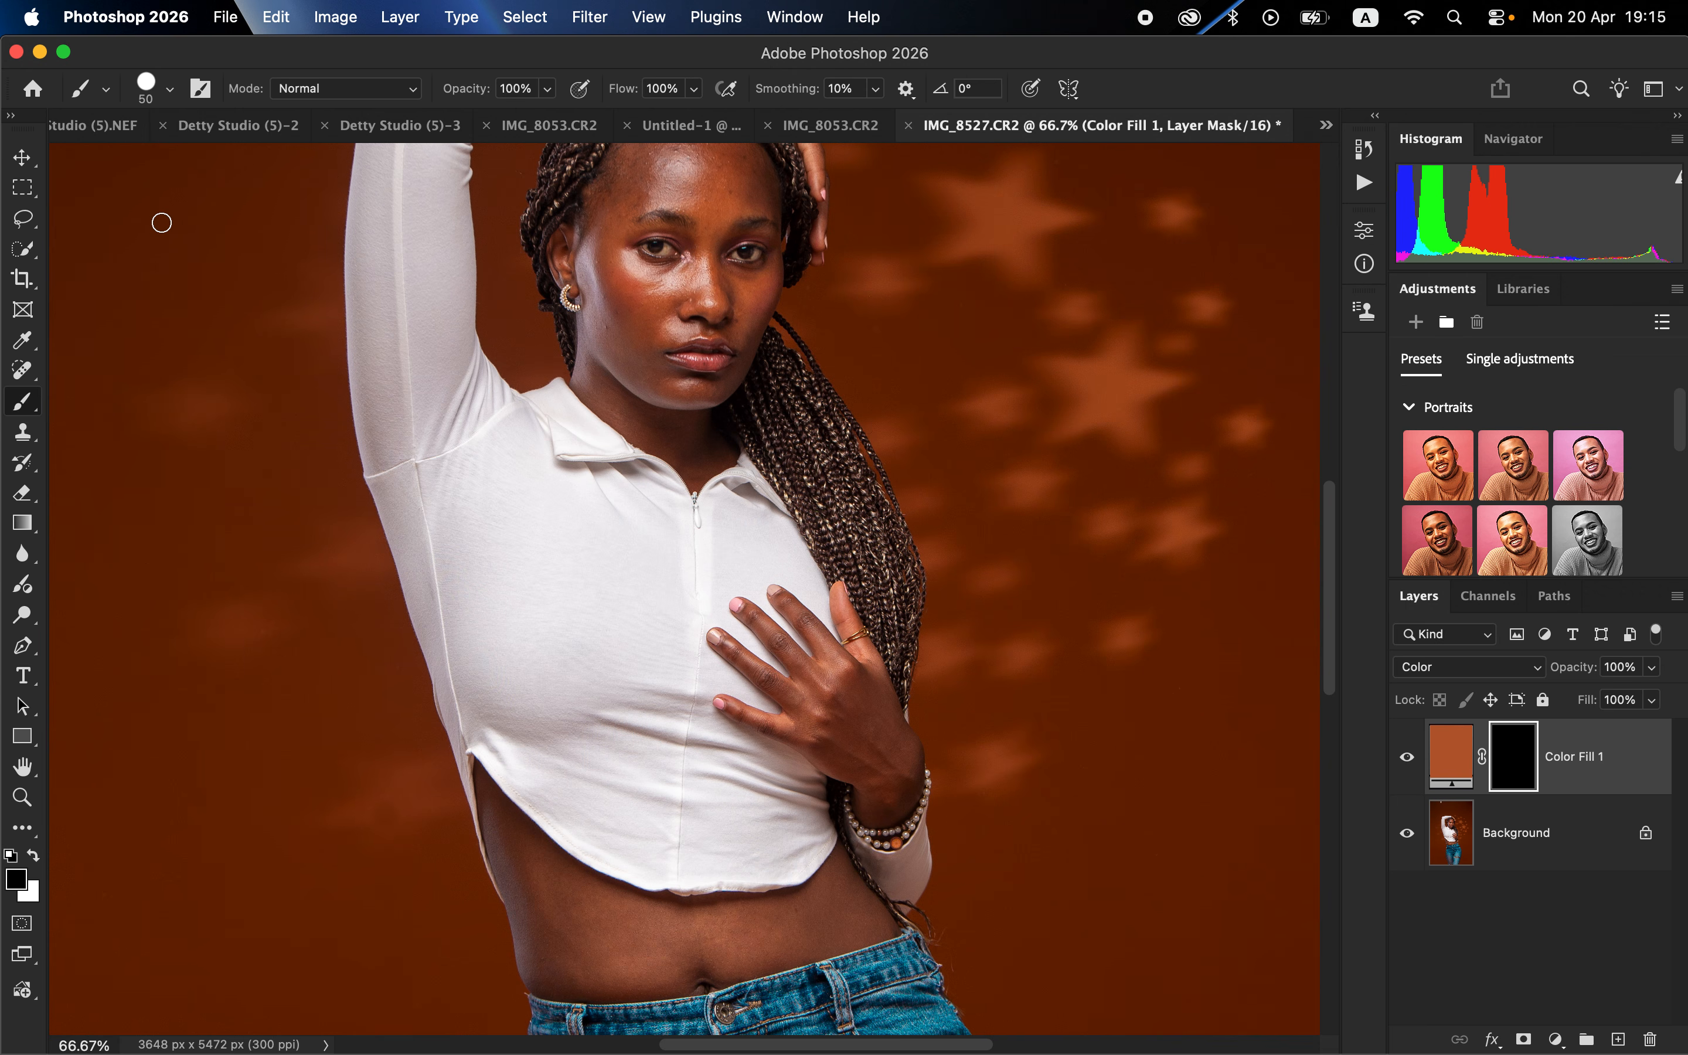
click(170, 86)
click(172, 87)
click(170, 87)
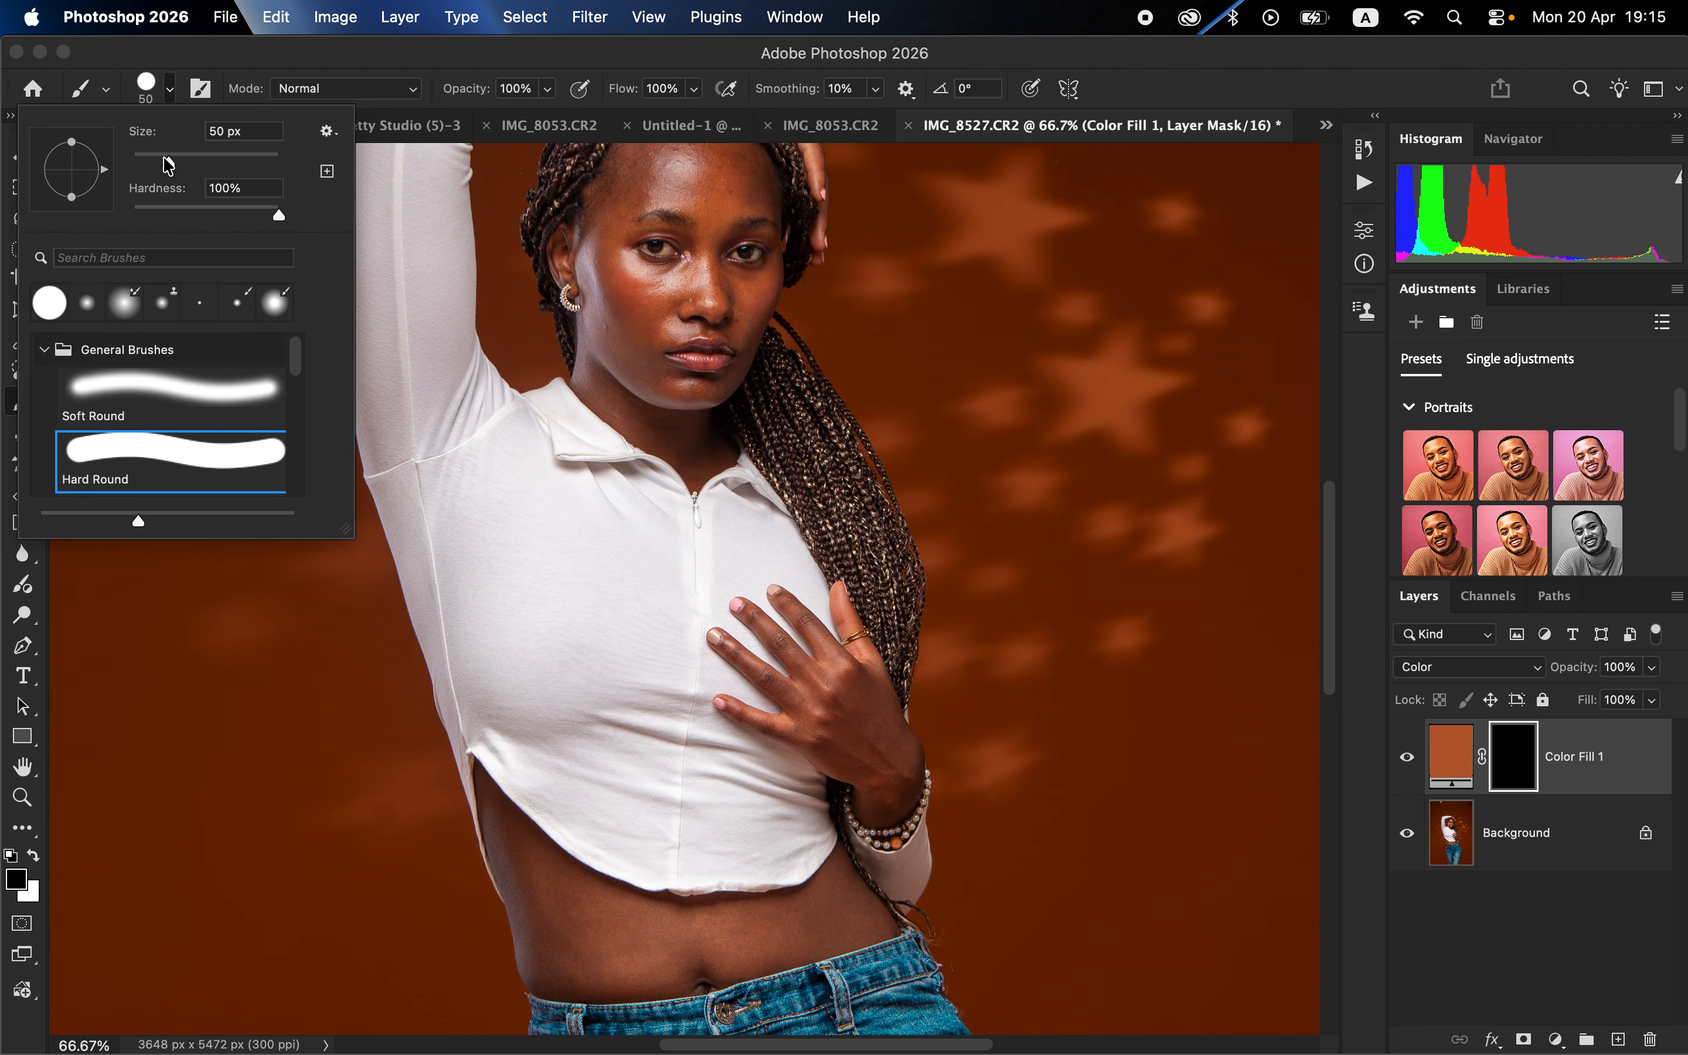
click(122, 387)
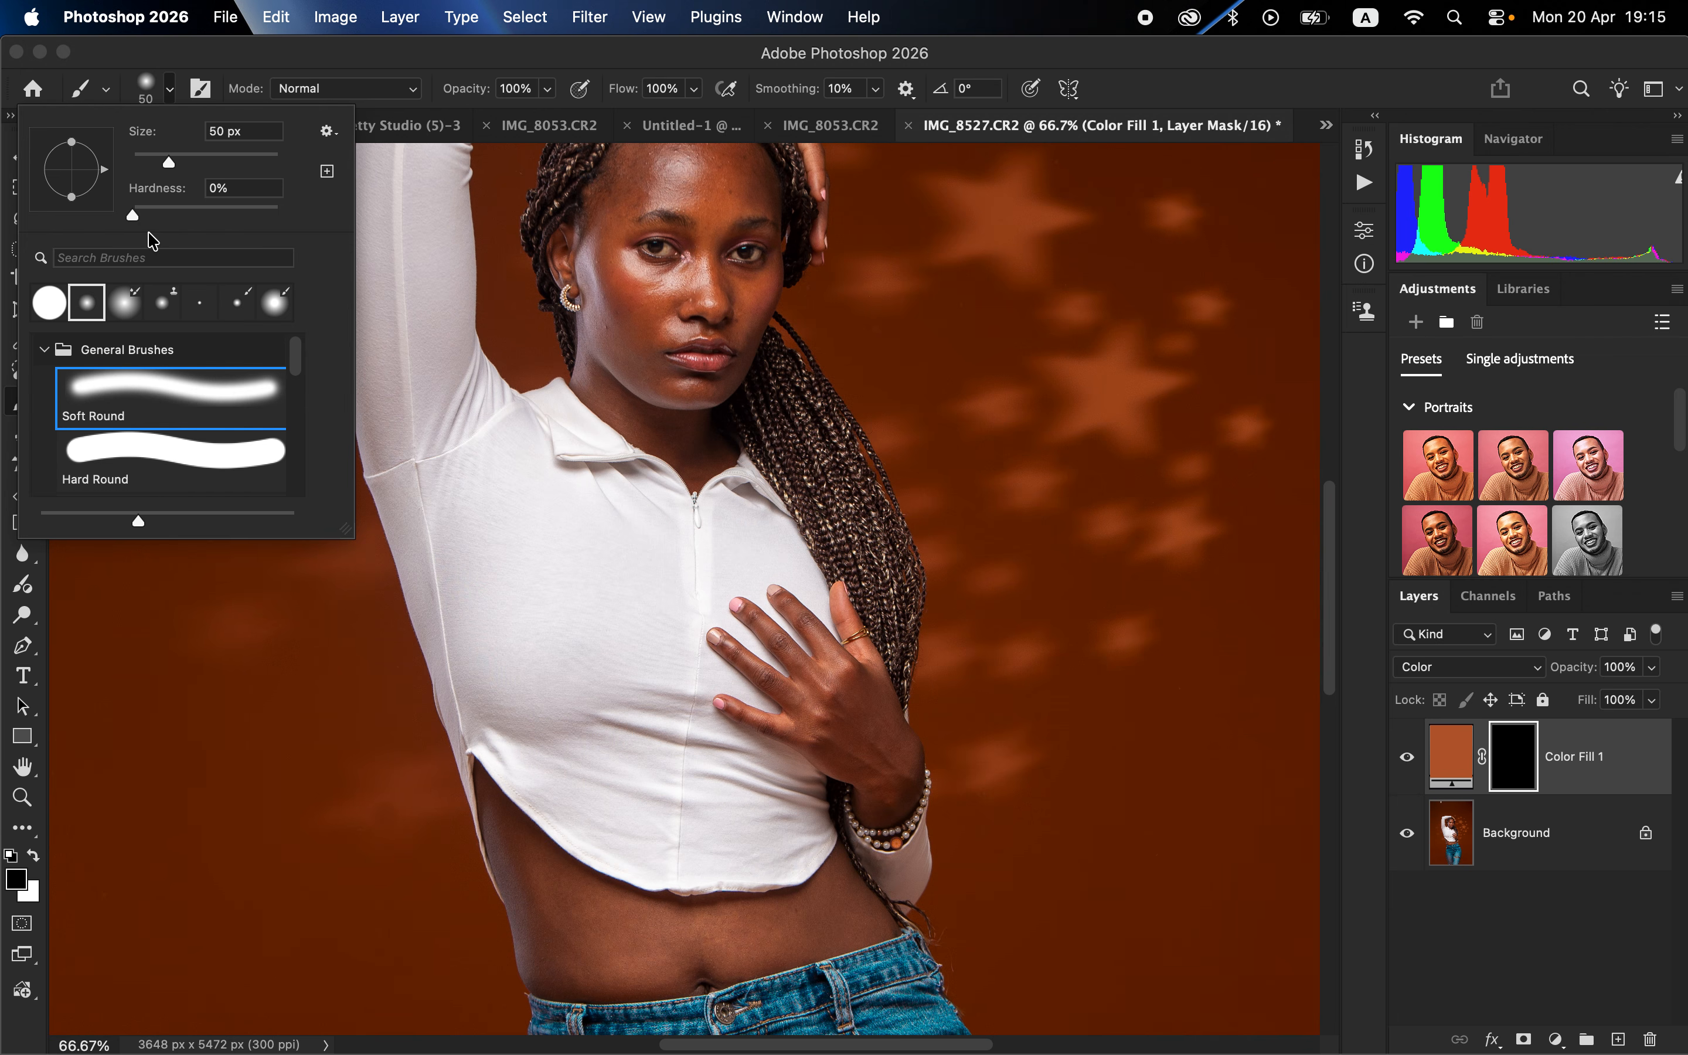
click(341, 55)
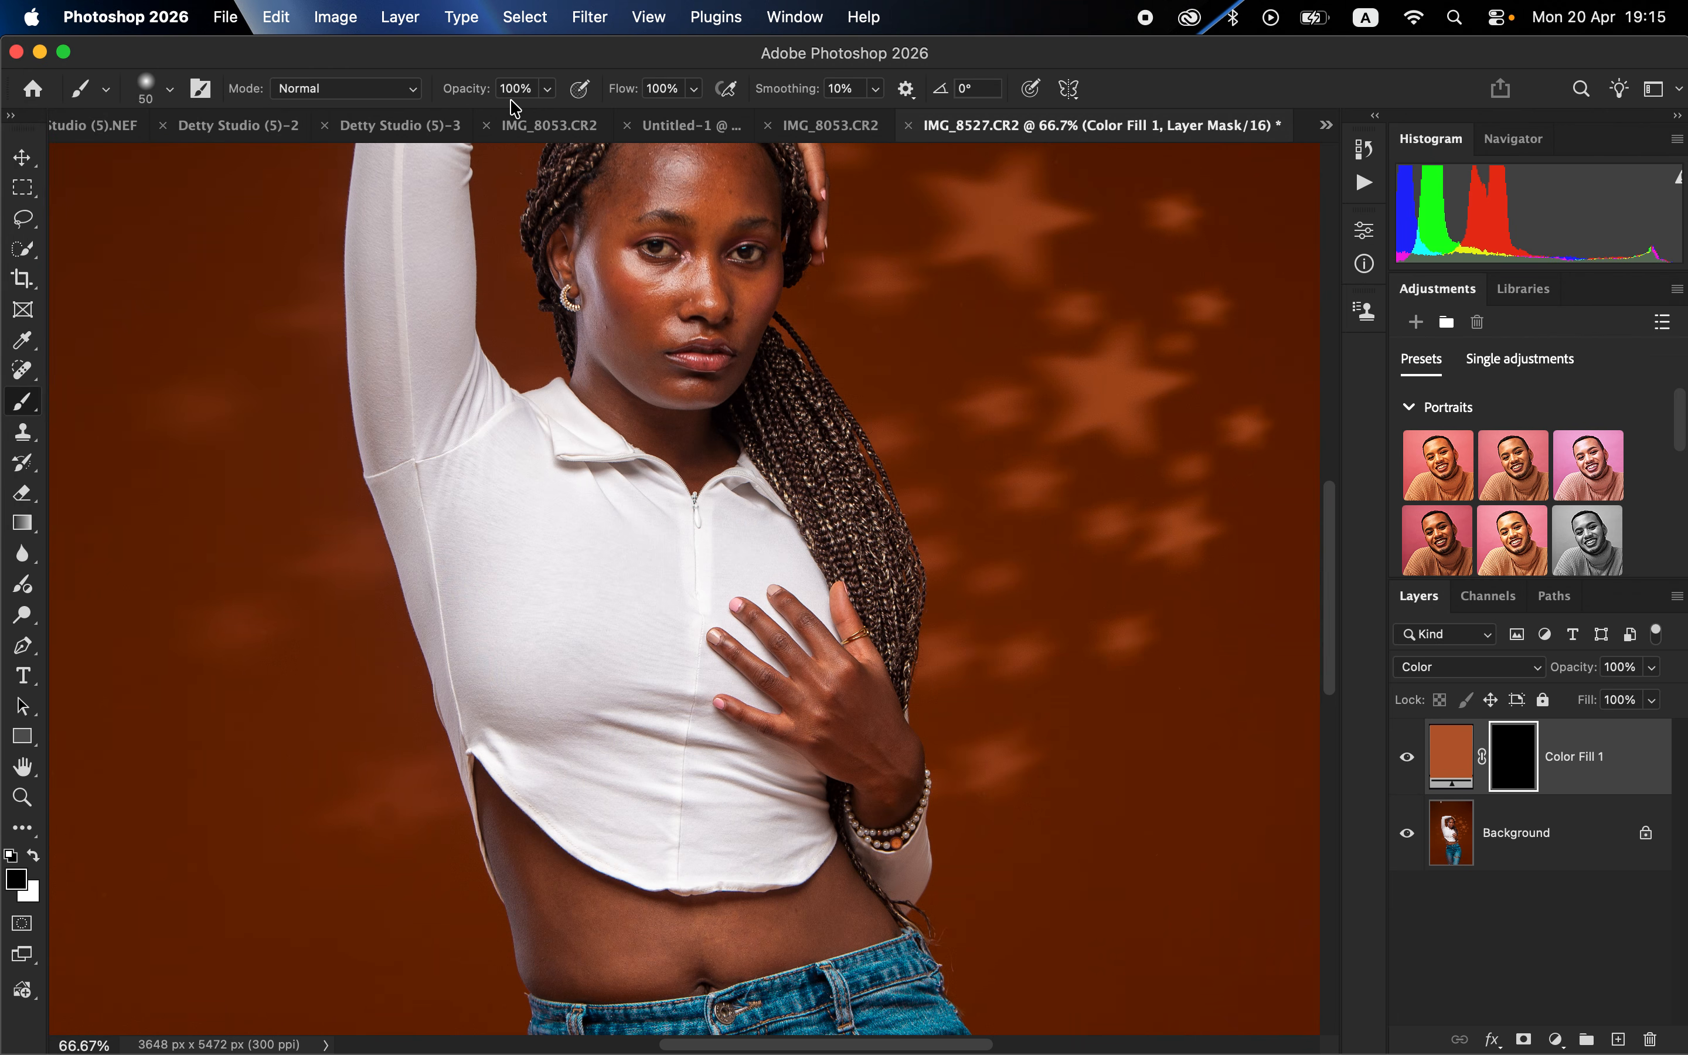
Enlarge the brush to 175 px and make white the foreground colour for painting on the mask
scroll(695, 246, up, 1)
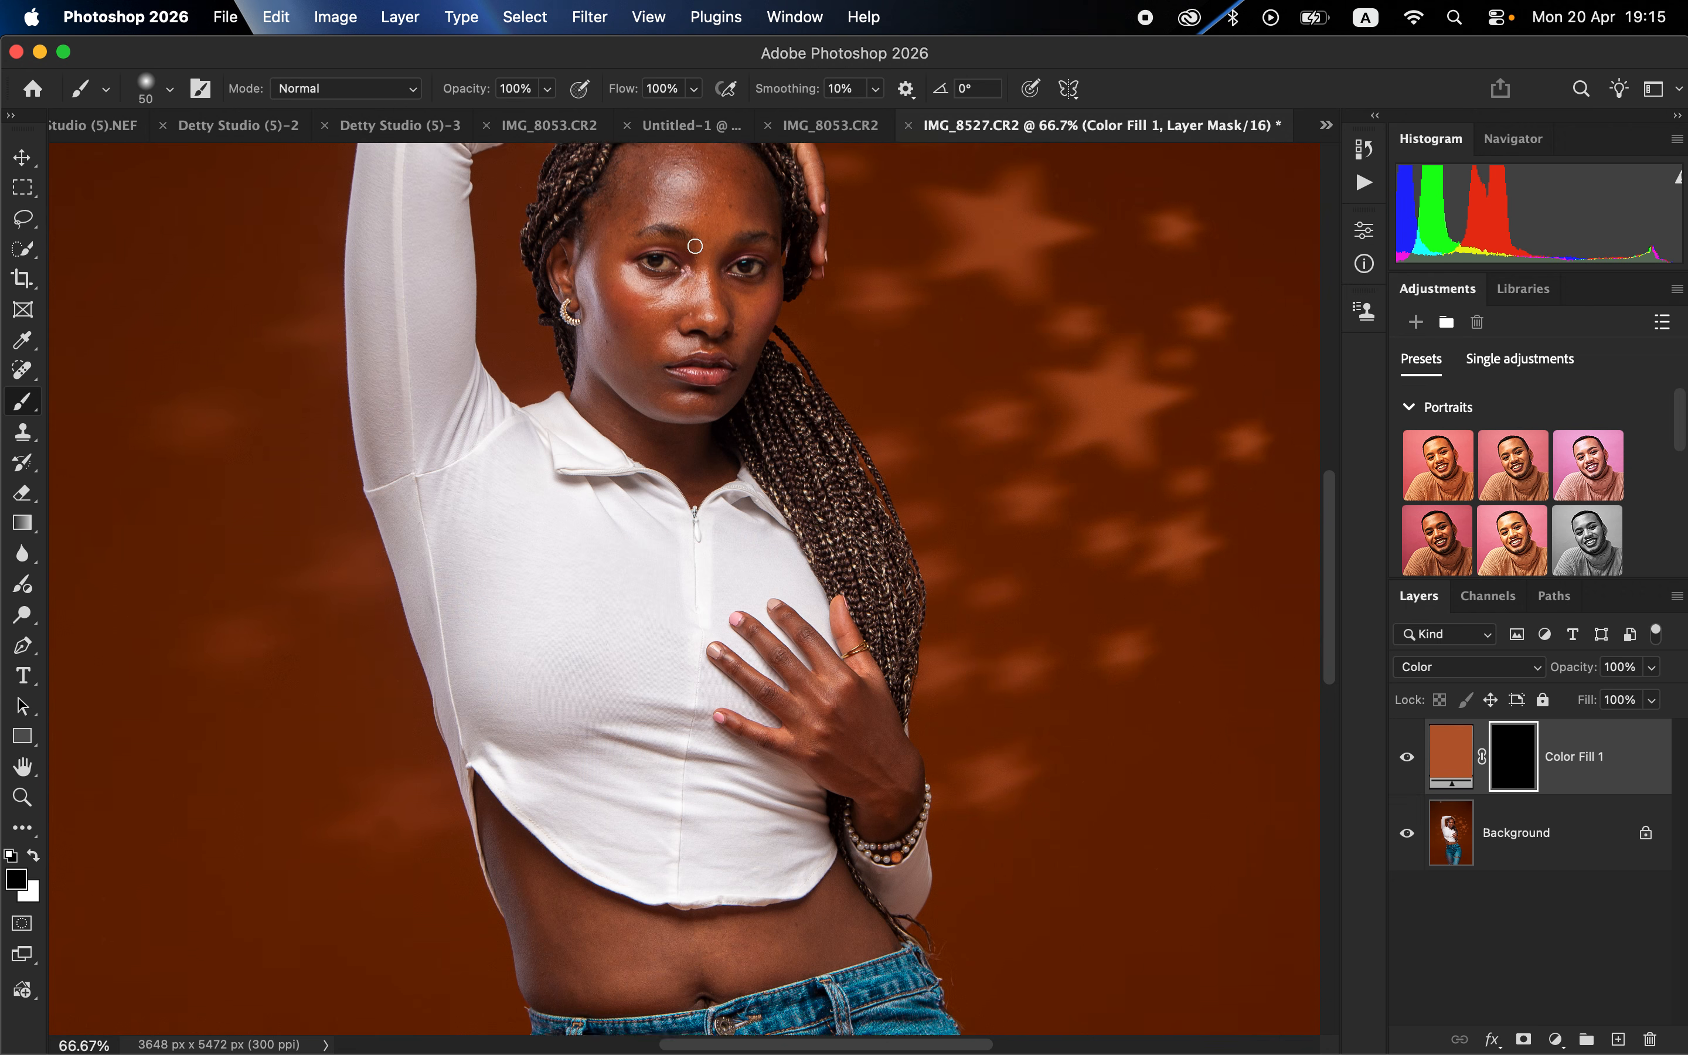
scroll(694, 246, up, 5)
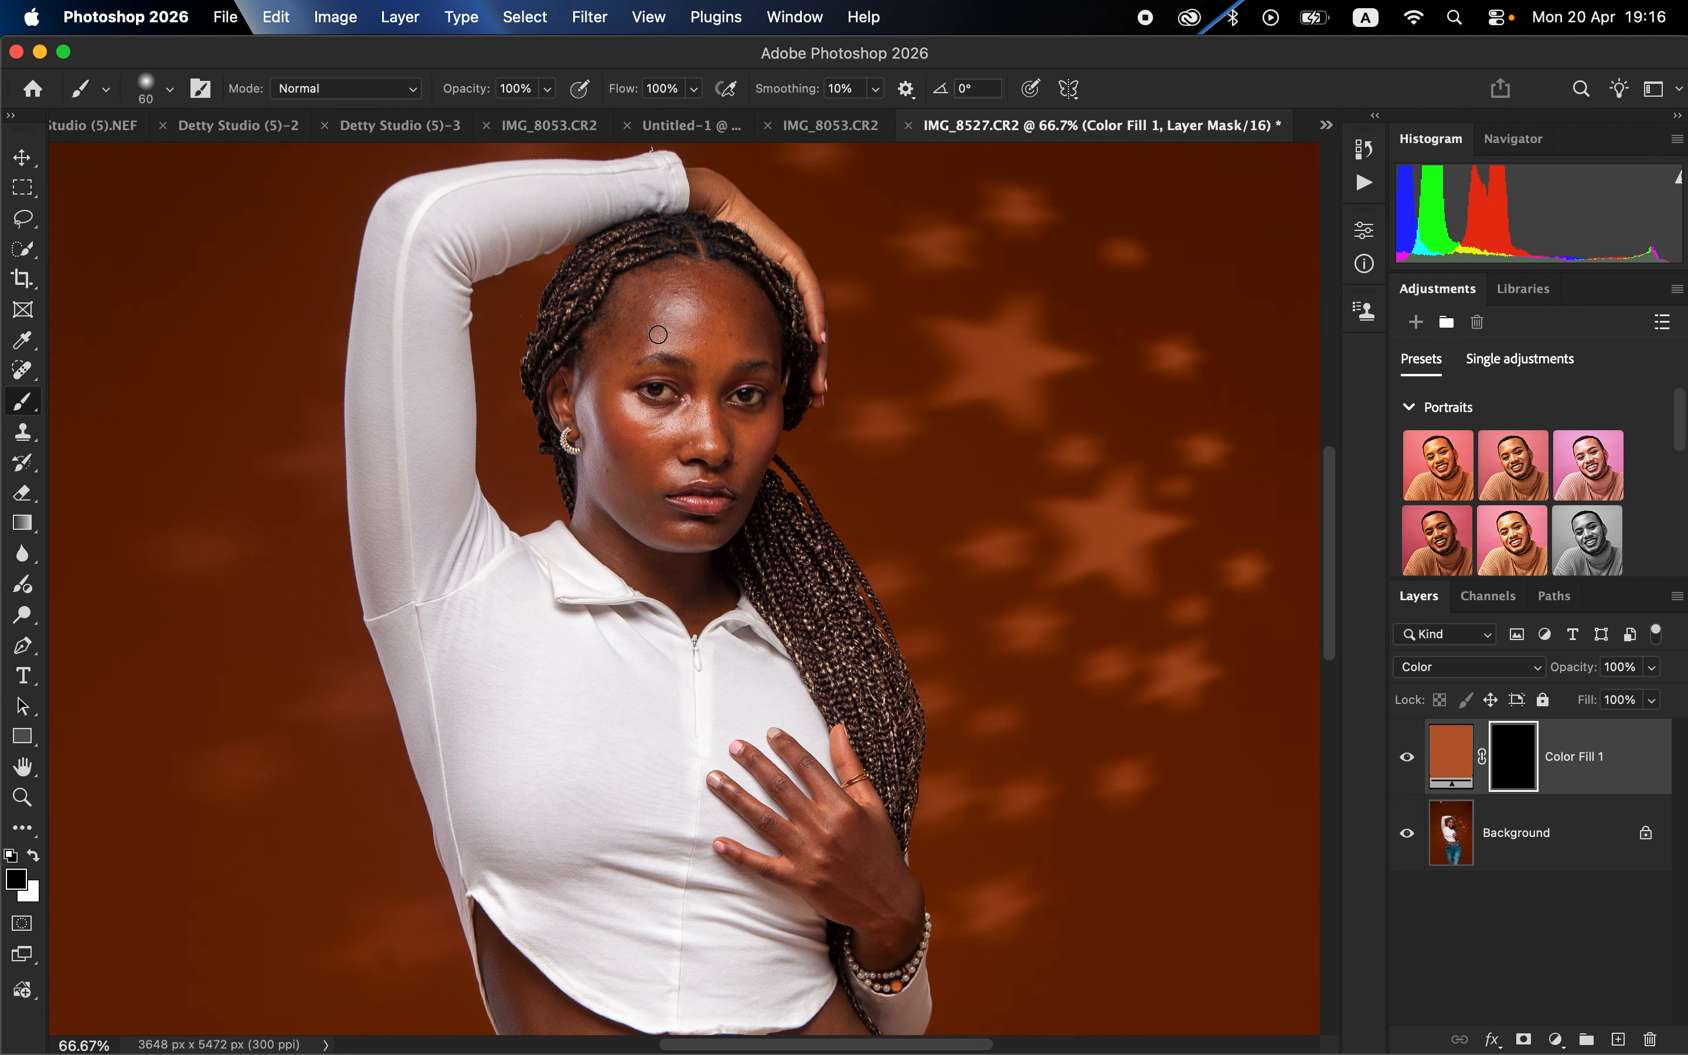
key(bracketright)
key(bracketright)
key(bracketright)
key(bracketright)
key(bracketright)
key(bracketright)
key(bracketright)
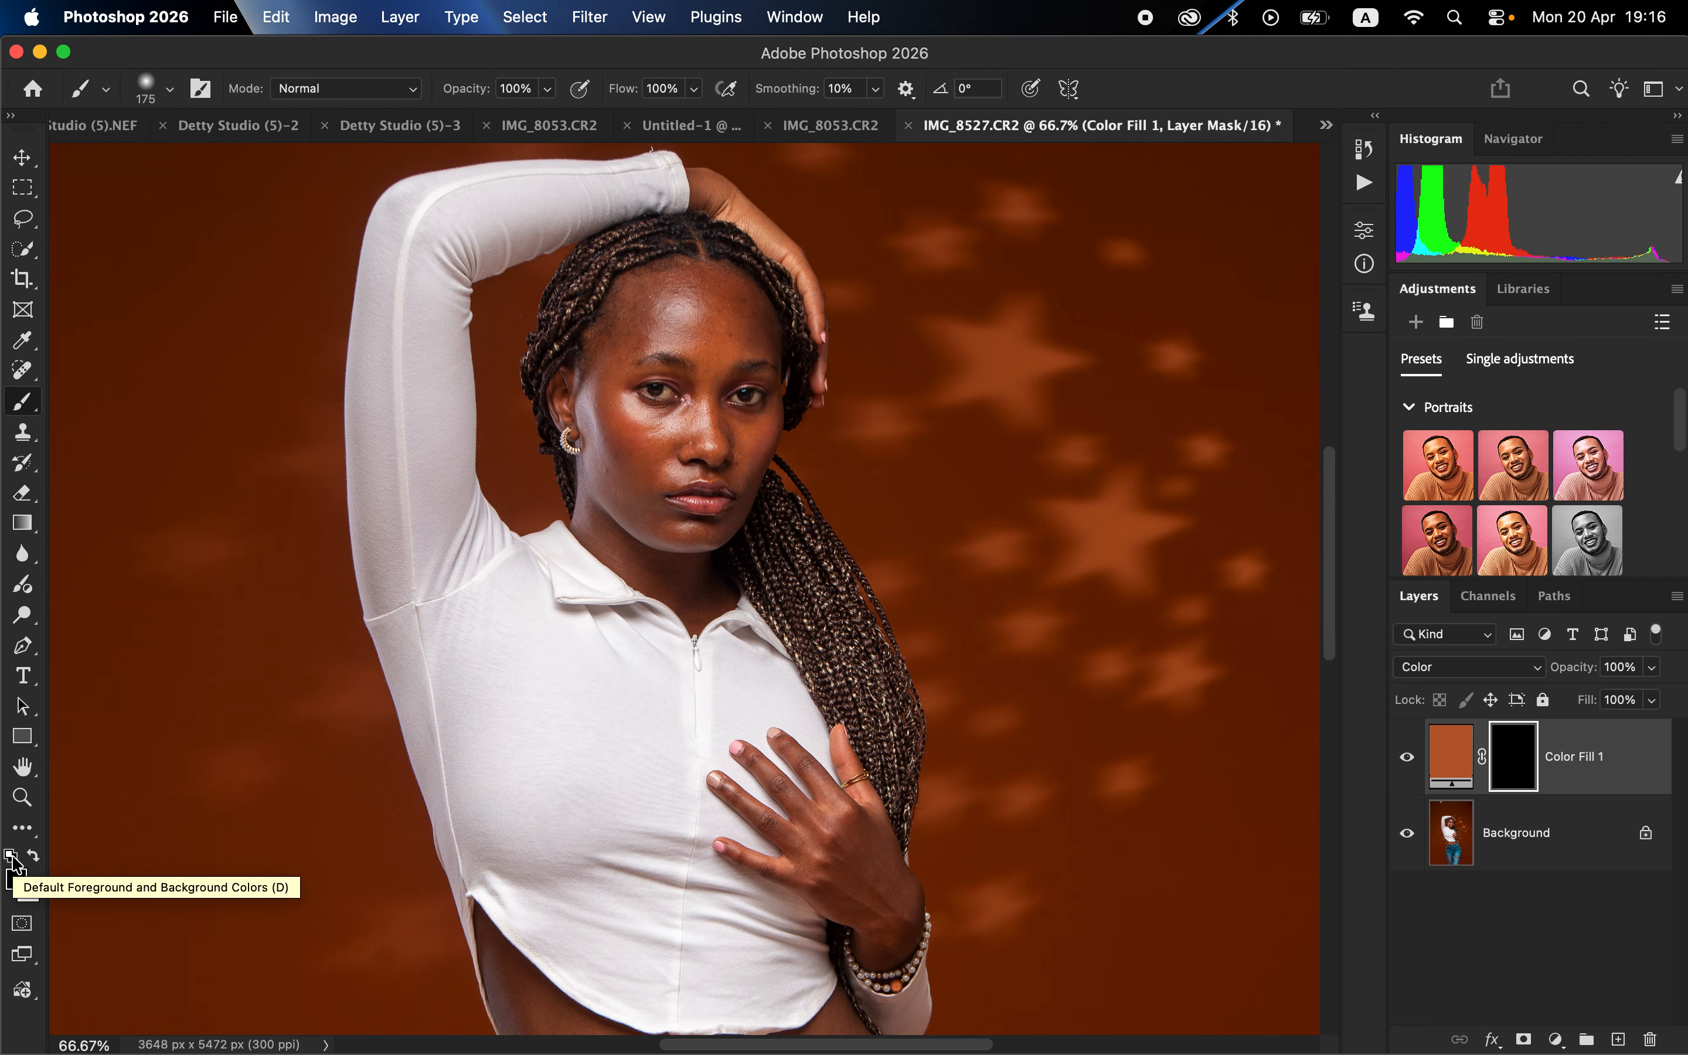
click(13, 863)
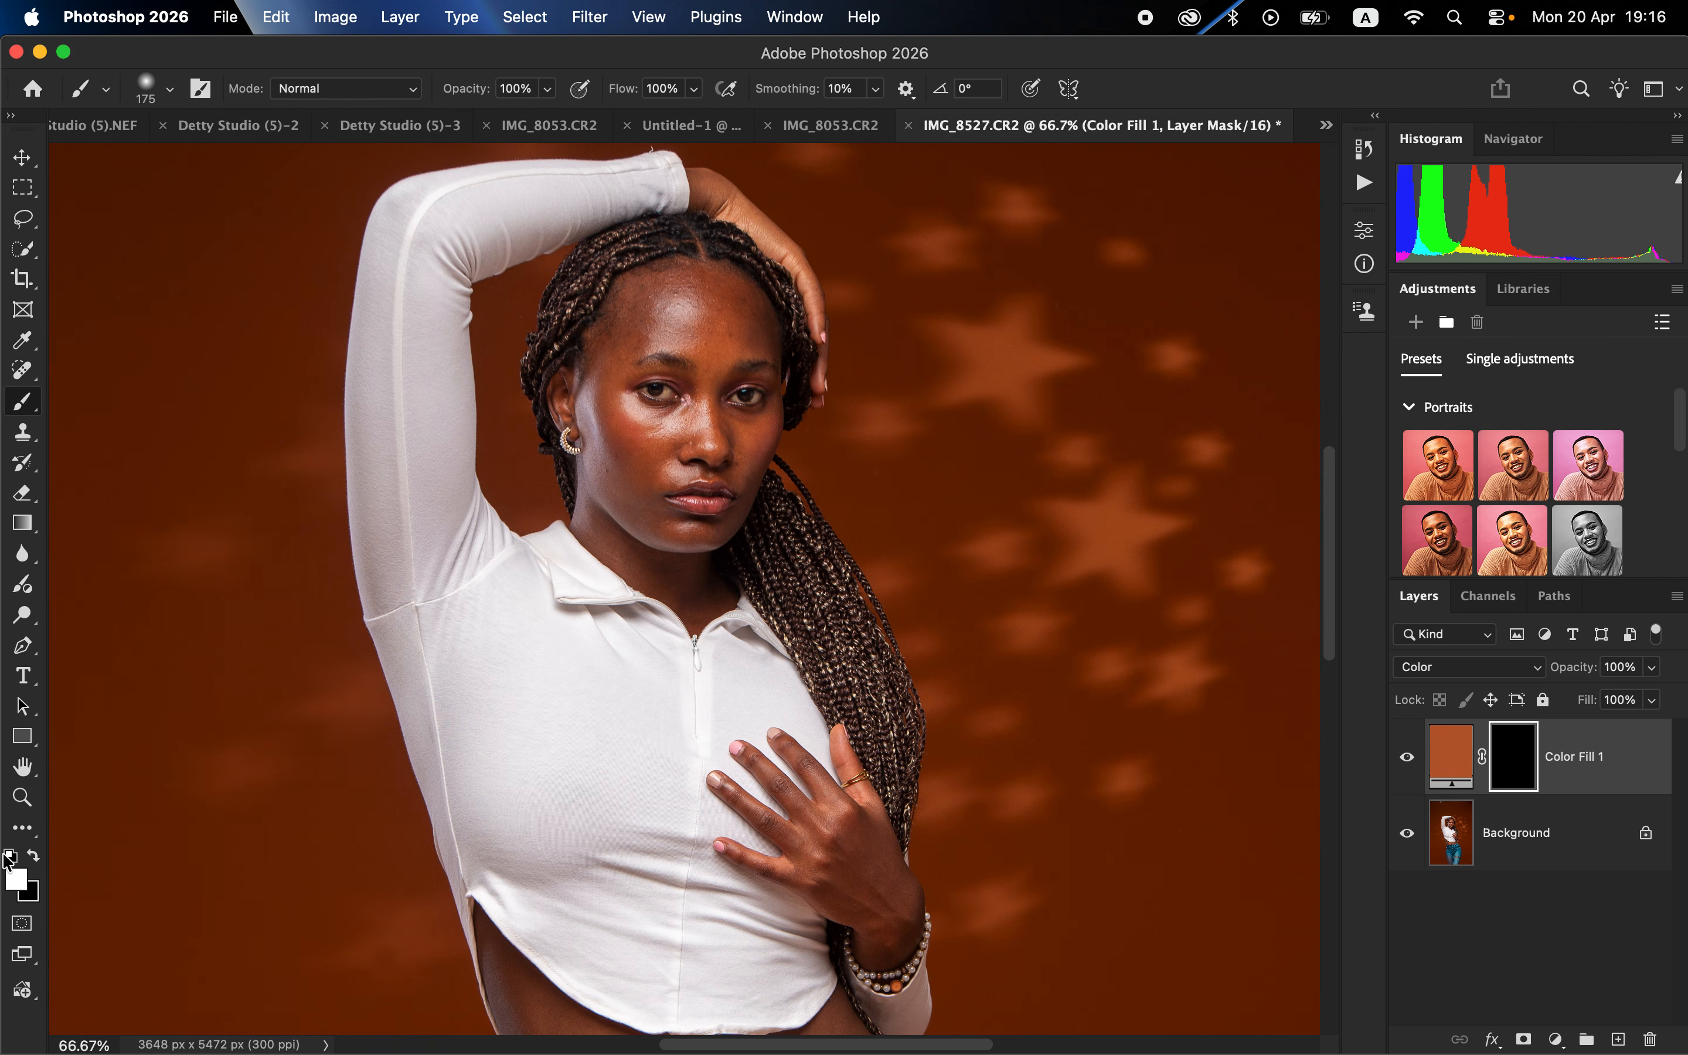
click(9, 860)
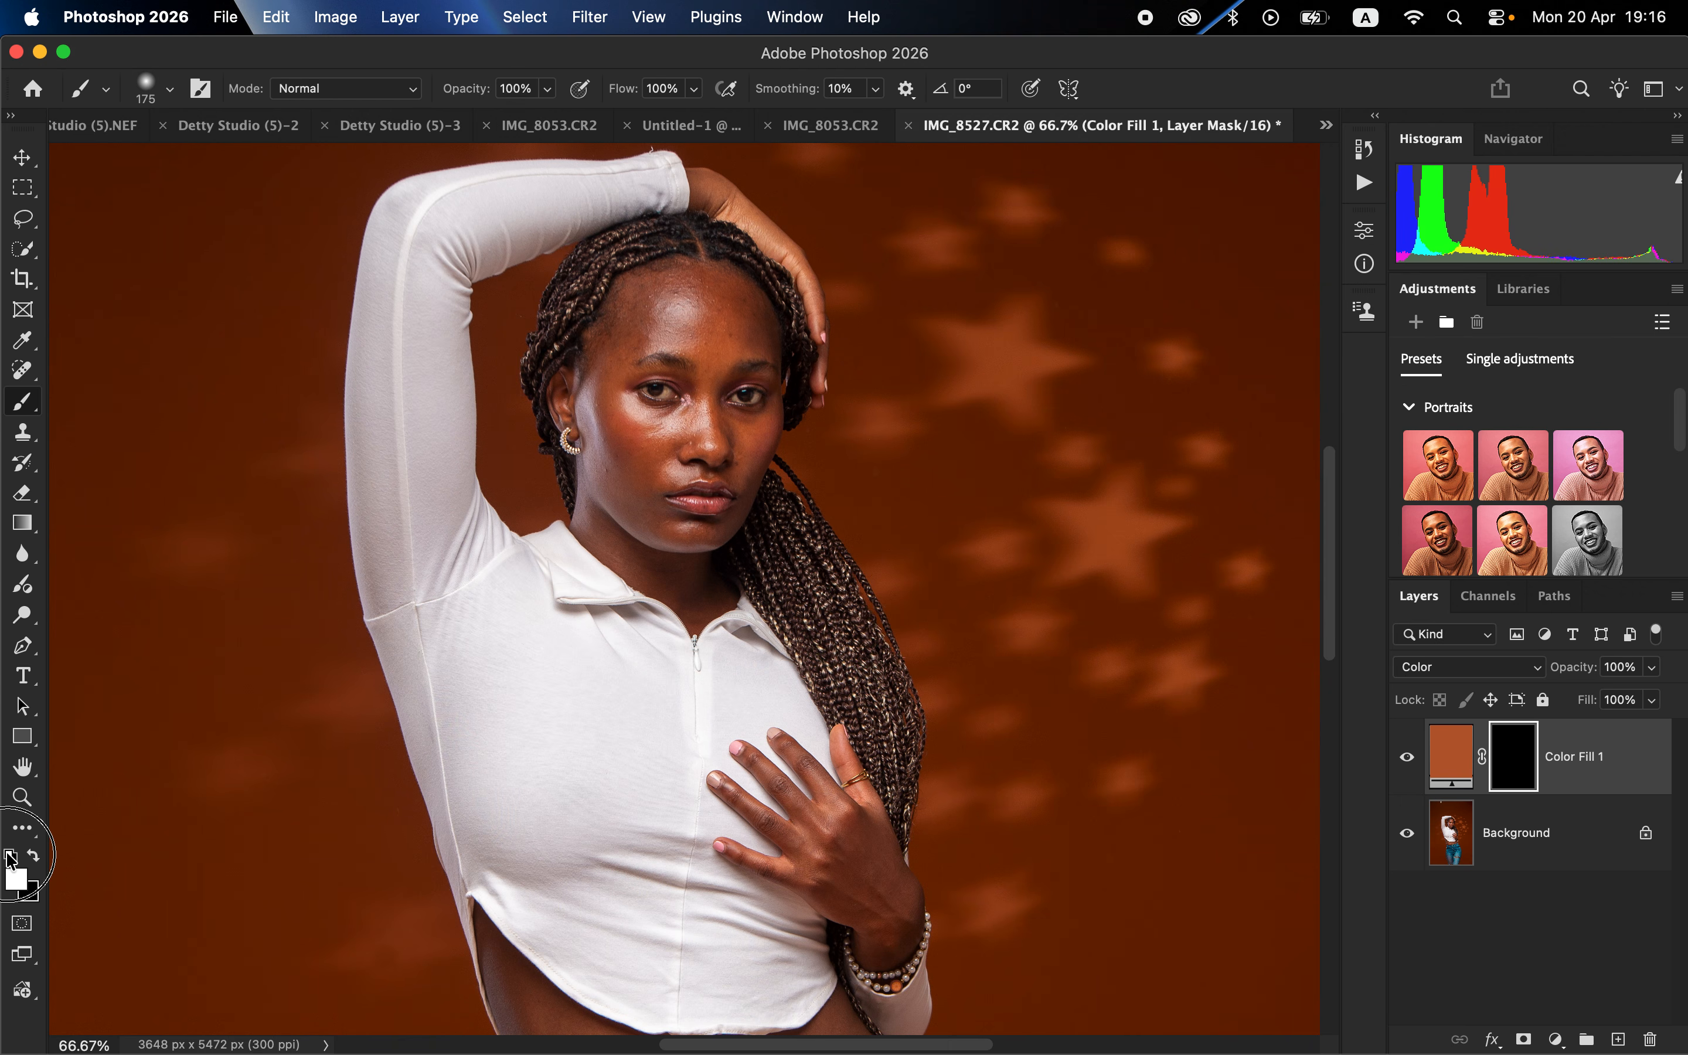
click(35, 852)
Paint white on the fill layer's mask over the model's forehead, cheeks, nose, chin and neck
click(675, 313)
click(715, 300)
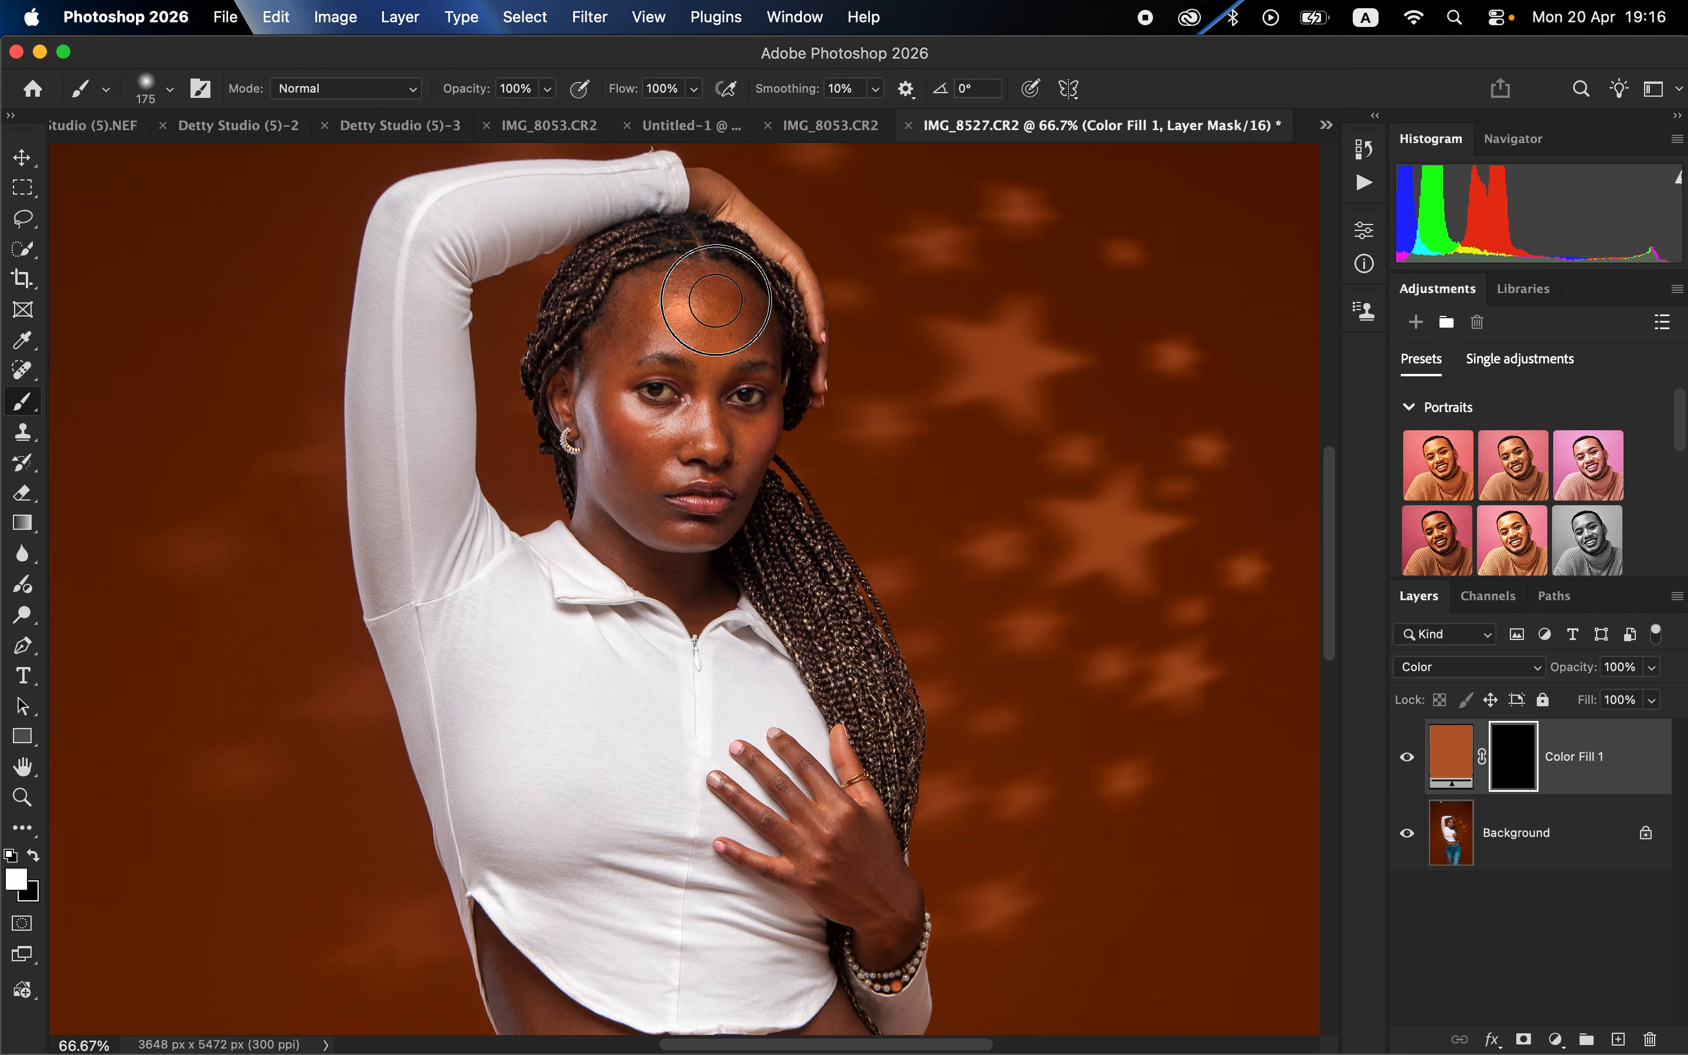
click(628, 316)
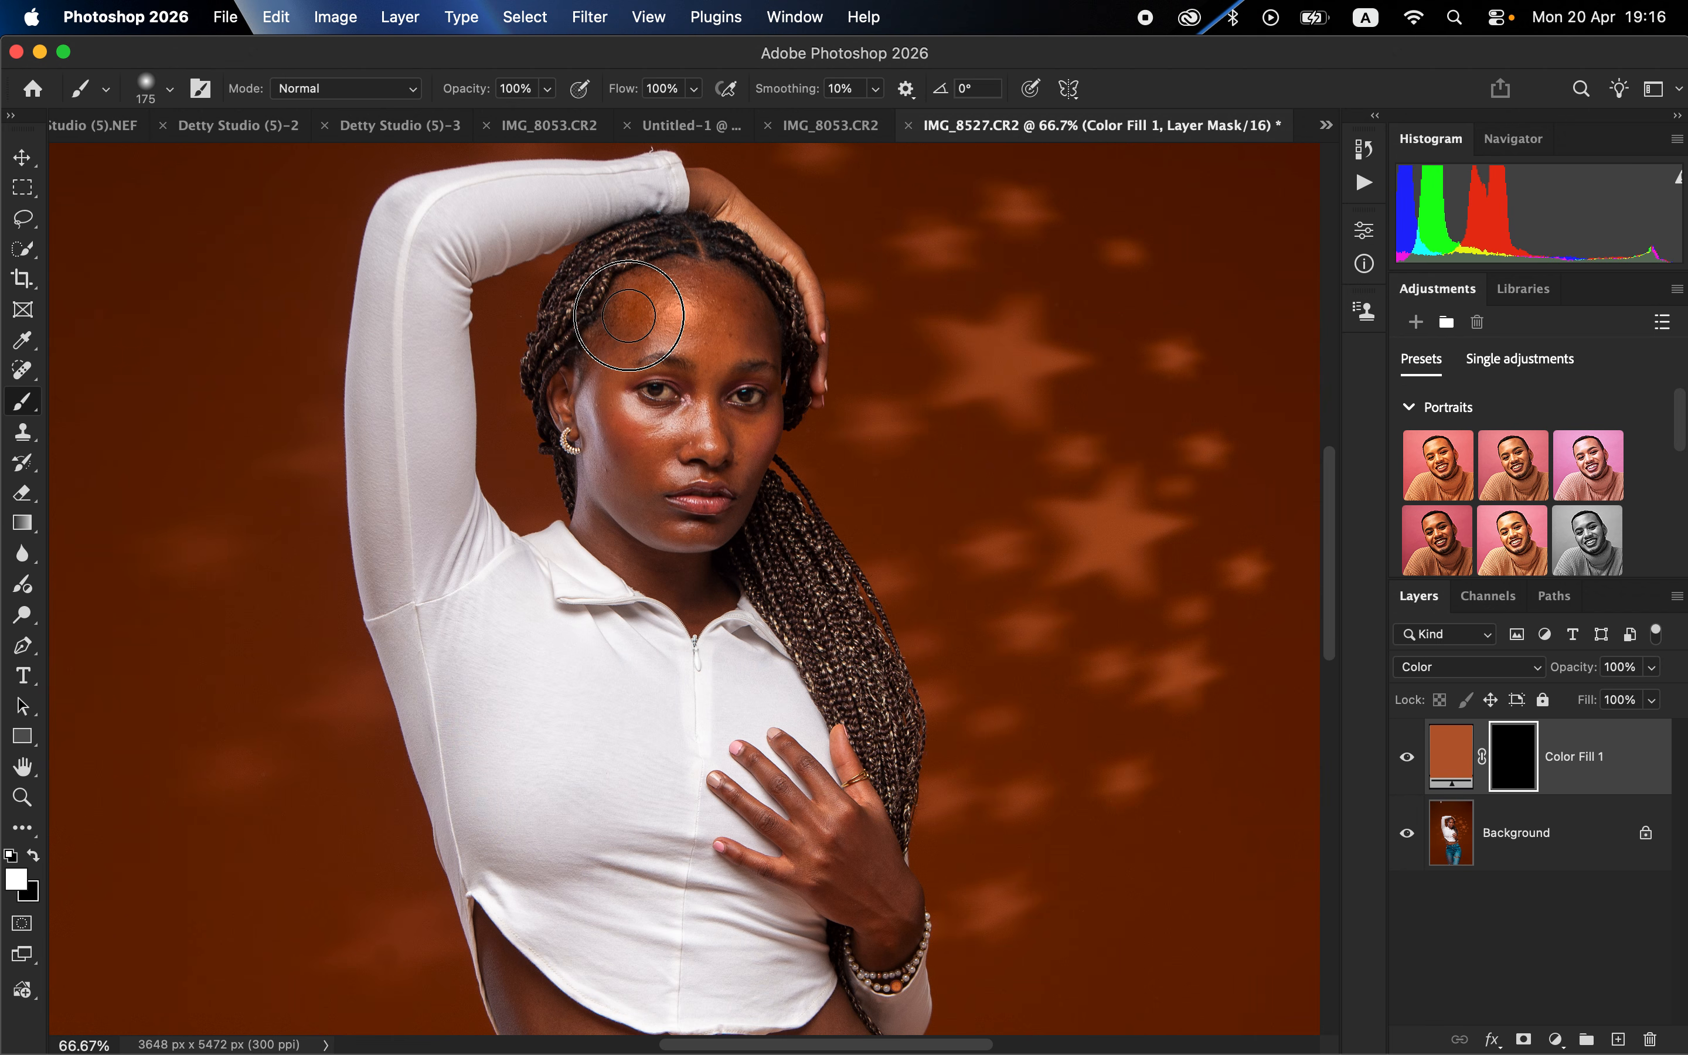
click(726, 341)
mouse_move(735, 436)
mouse_down()
mouse_move(635, 431)
mouse_move(610, 380)
mouse_move(650, 513)
mouse_move(704, 462)
mouse_move(691, 447)
mouse_move(744, 453)
mouse_move(697, 535)
mouse_move(600, 525)
mouse_move(716, 592)
mouse_move(633, 535)
mouse_up()
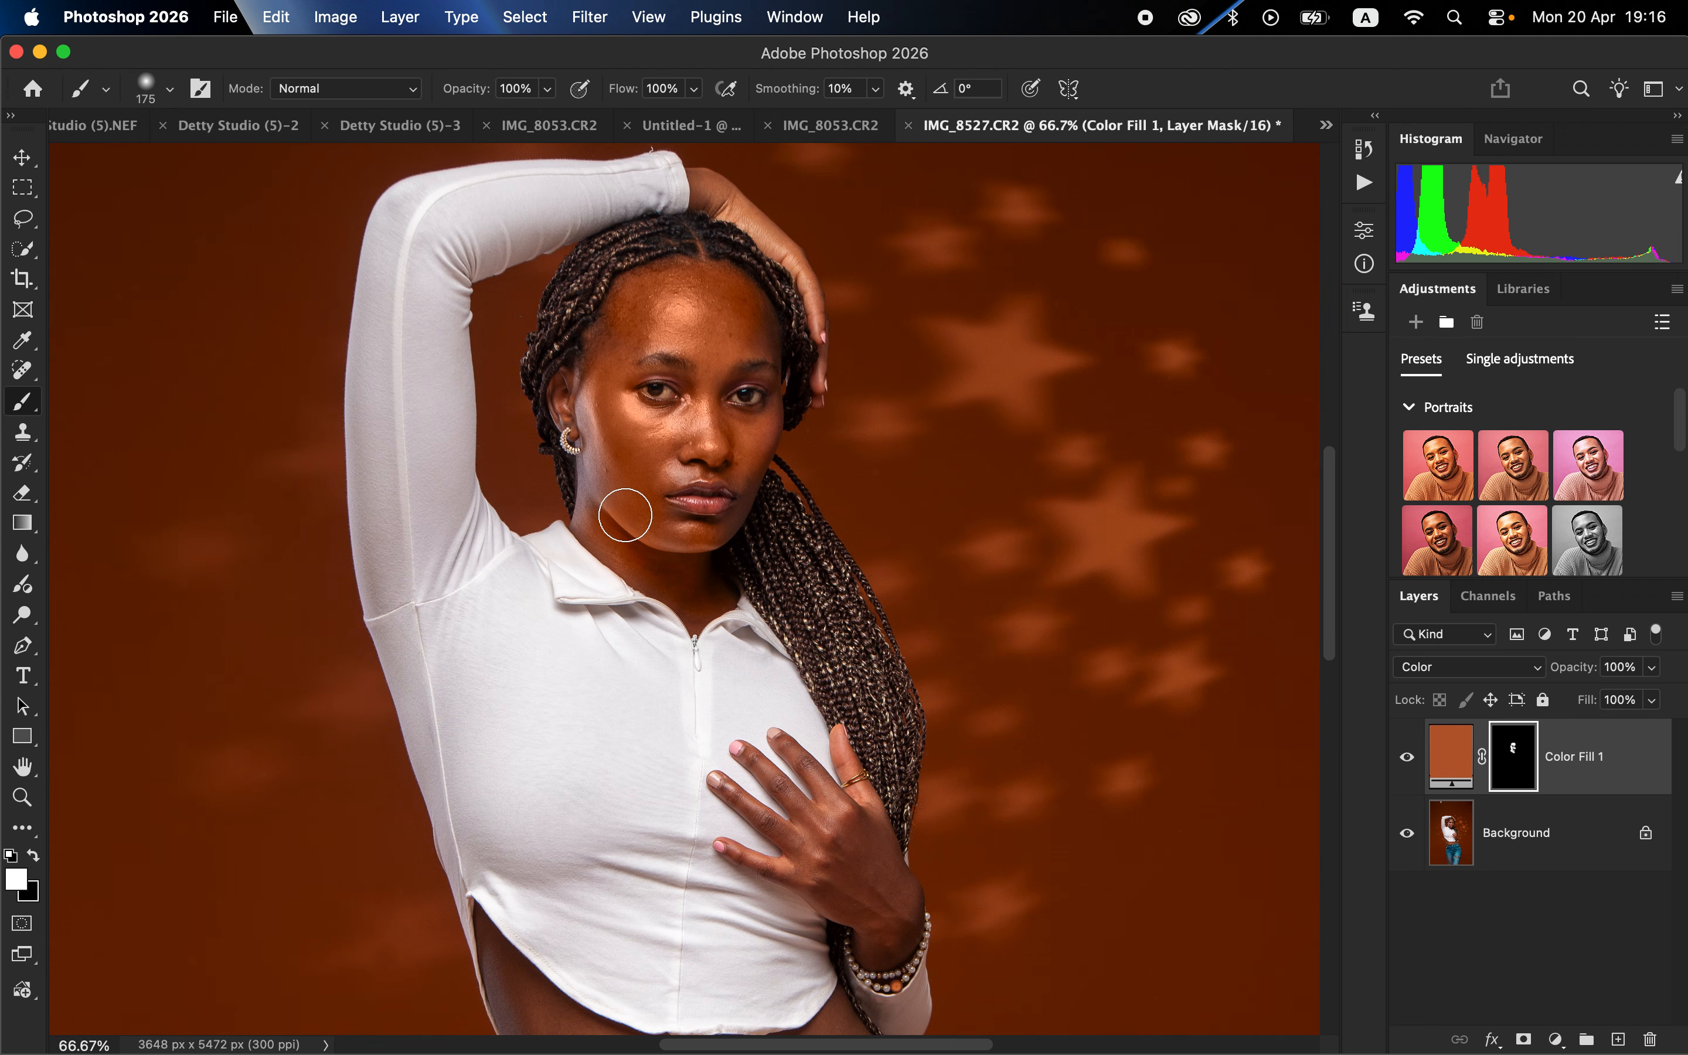
click(604, 488)
mouse_move(727, 301)
mouse_down()
mouse_move(746, 320)
mouse_move(721, 297)
mouse_up()
Paint the mask white with a smaller brush over the raised hand and the shaded edge of the face and jaw
key(bracketleft)
key(bracketleft)
key(bracketleft)
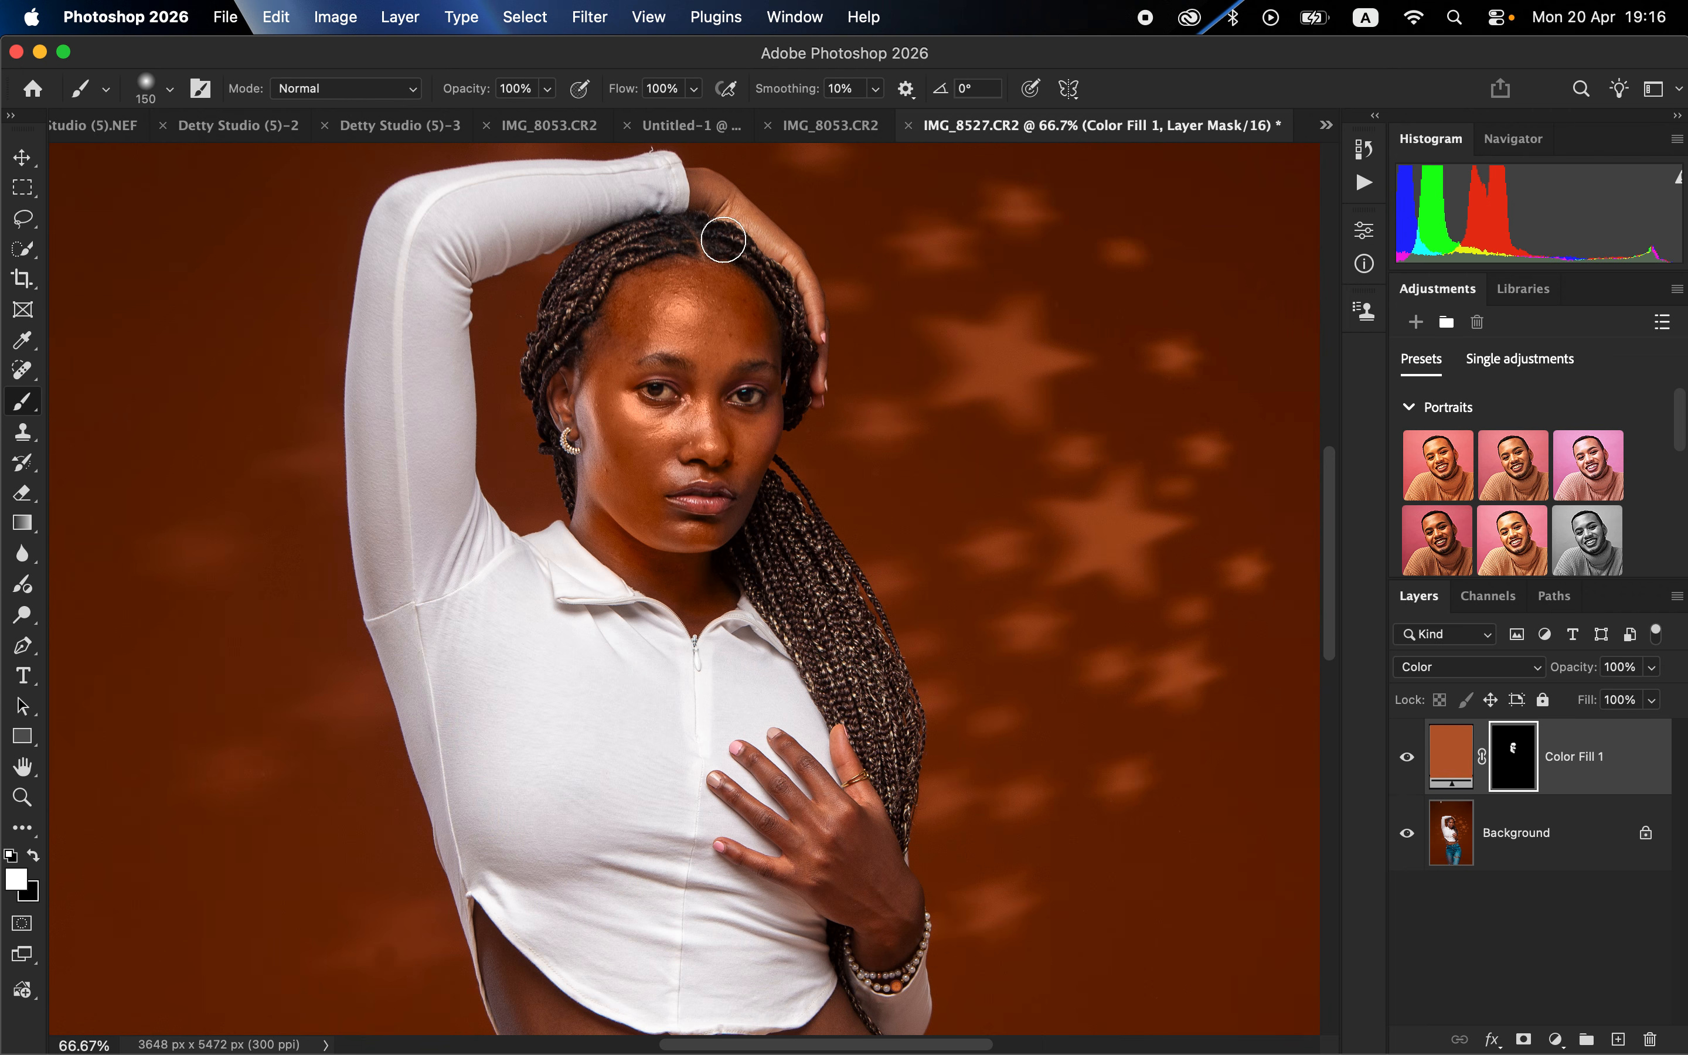
drag(709, 192, 820, 323)
click(740, 524)
click(755, 471)
click(752, 490)
click(766, 344)
Paint black on the mask over the hair between the forehead and raised hand, and restore white as the foreground colour
click(33, 854)
click(734, 244)
click(789, 293)
click(33, 856)
Paint the mask white over the hand resting on the chest, reducing the brush to 80 px
scroll(912, 514, down, 5)
scroll(911, 516, down, 2)
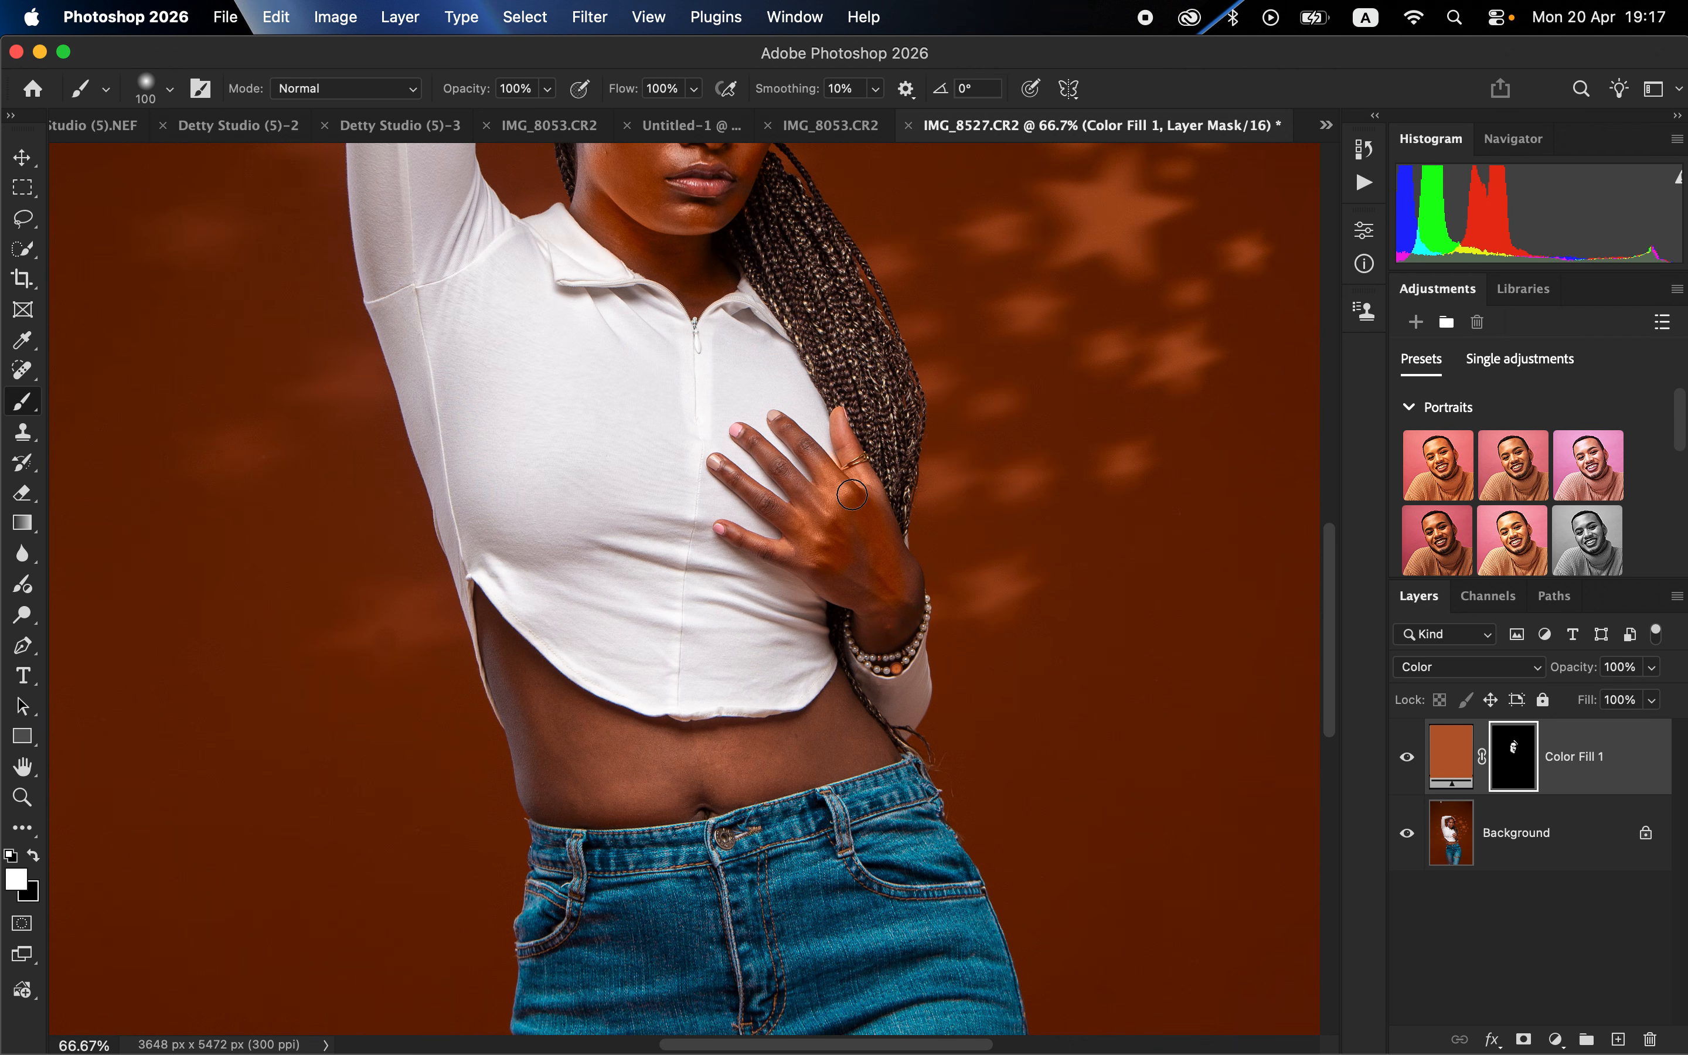
key(bracketleft)
key(bracketleft)
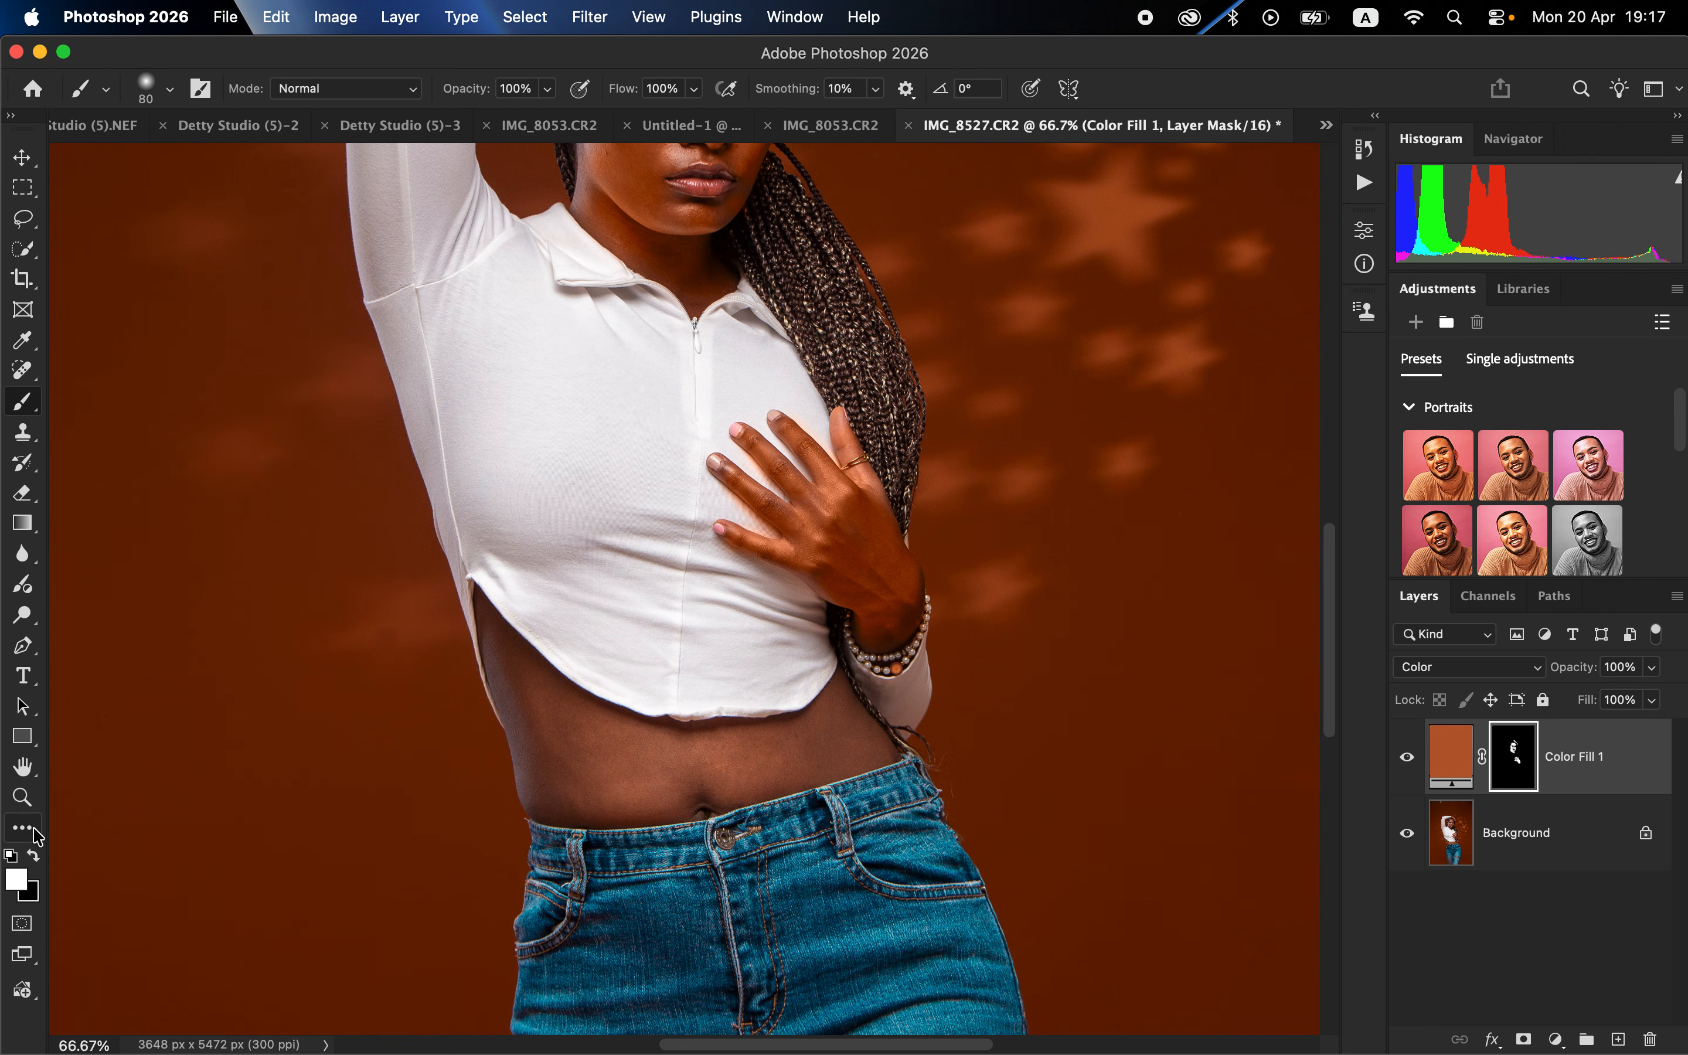
Clean the colour spill off the shirt between the fingers by painting the mask black with a 45 px brush
click(33, 856)
key([)
key([)
key([)
key([)
drag(721, 495, 769, 532)
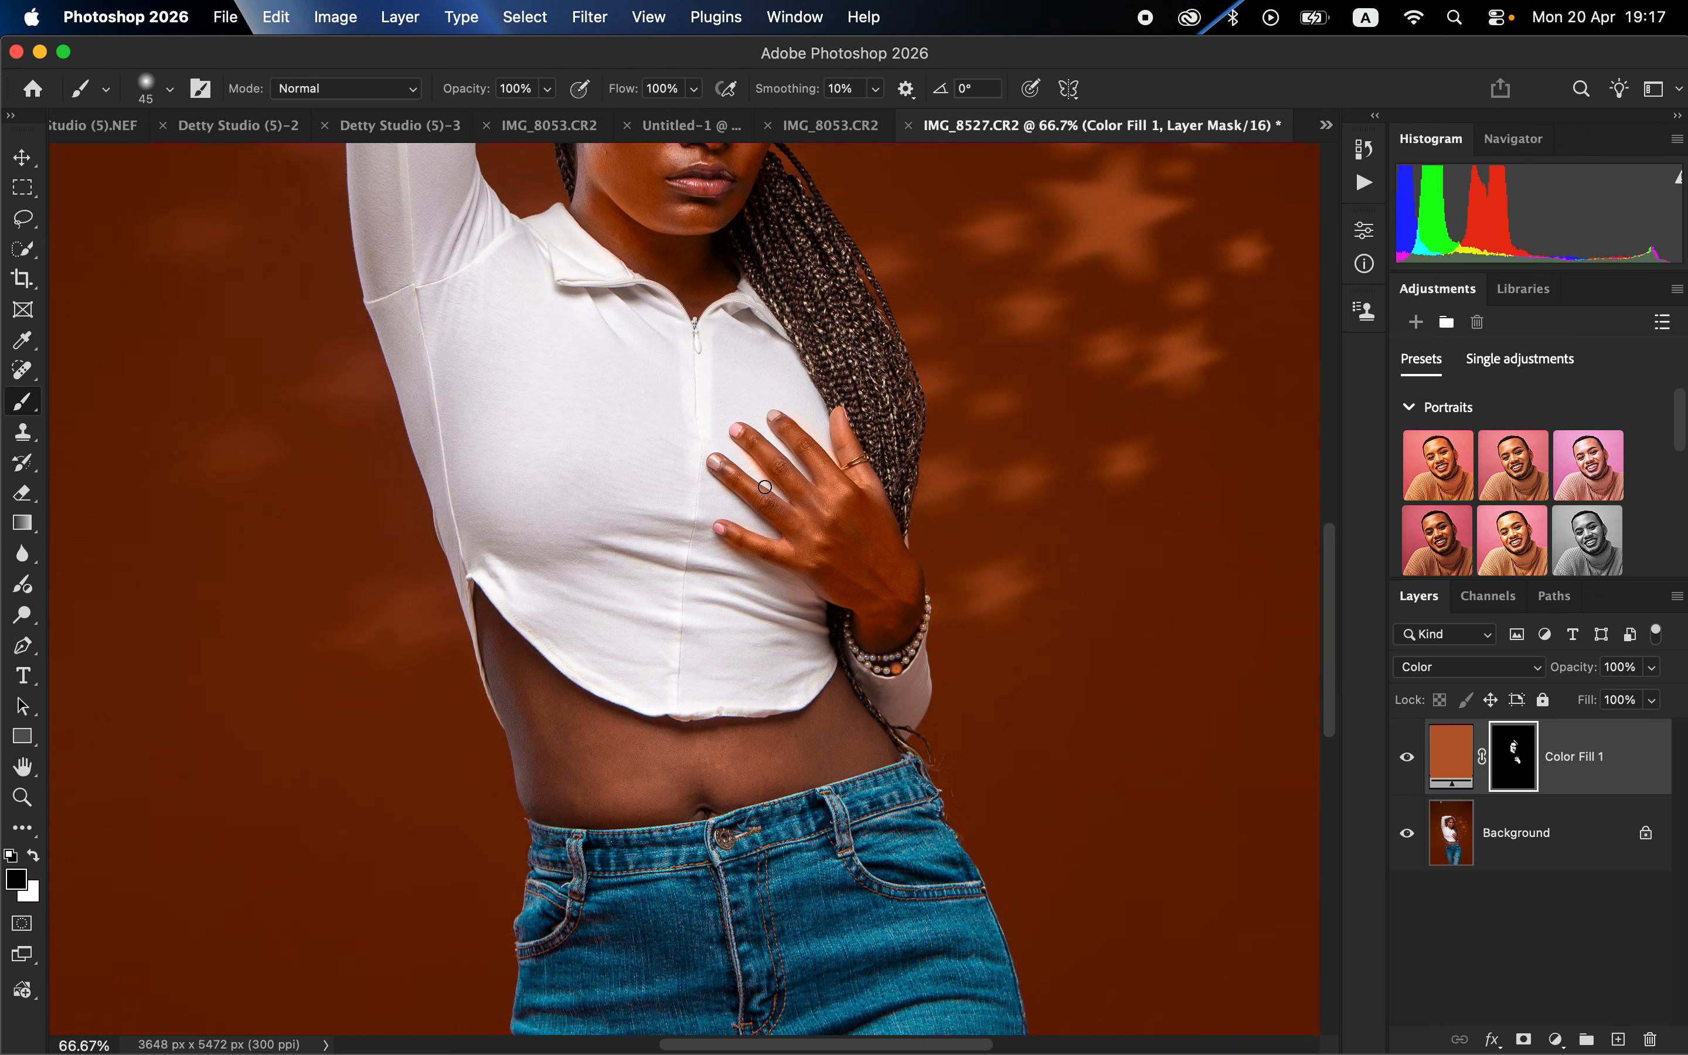
drag(794, 414, 827, 447)
Paint the mask white over the model's bare midriff with a 175 px brush
key(bracketright)
key(bracketright)
key(bracketright)
key(bracketright)
key(bracketright)
scroll(939, 592, down, 3)
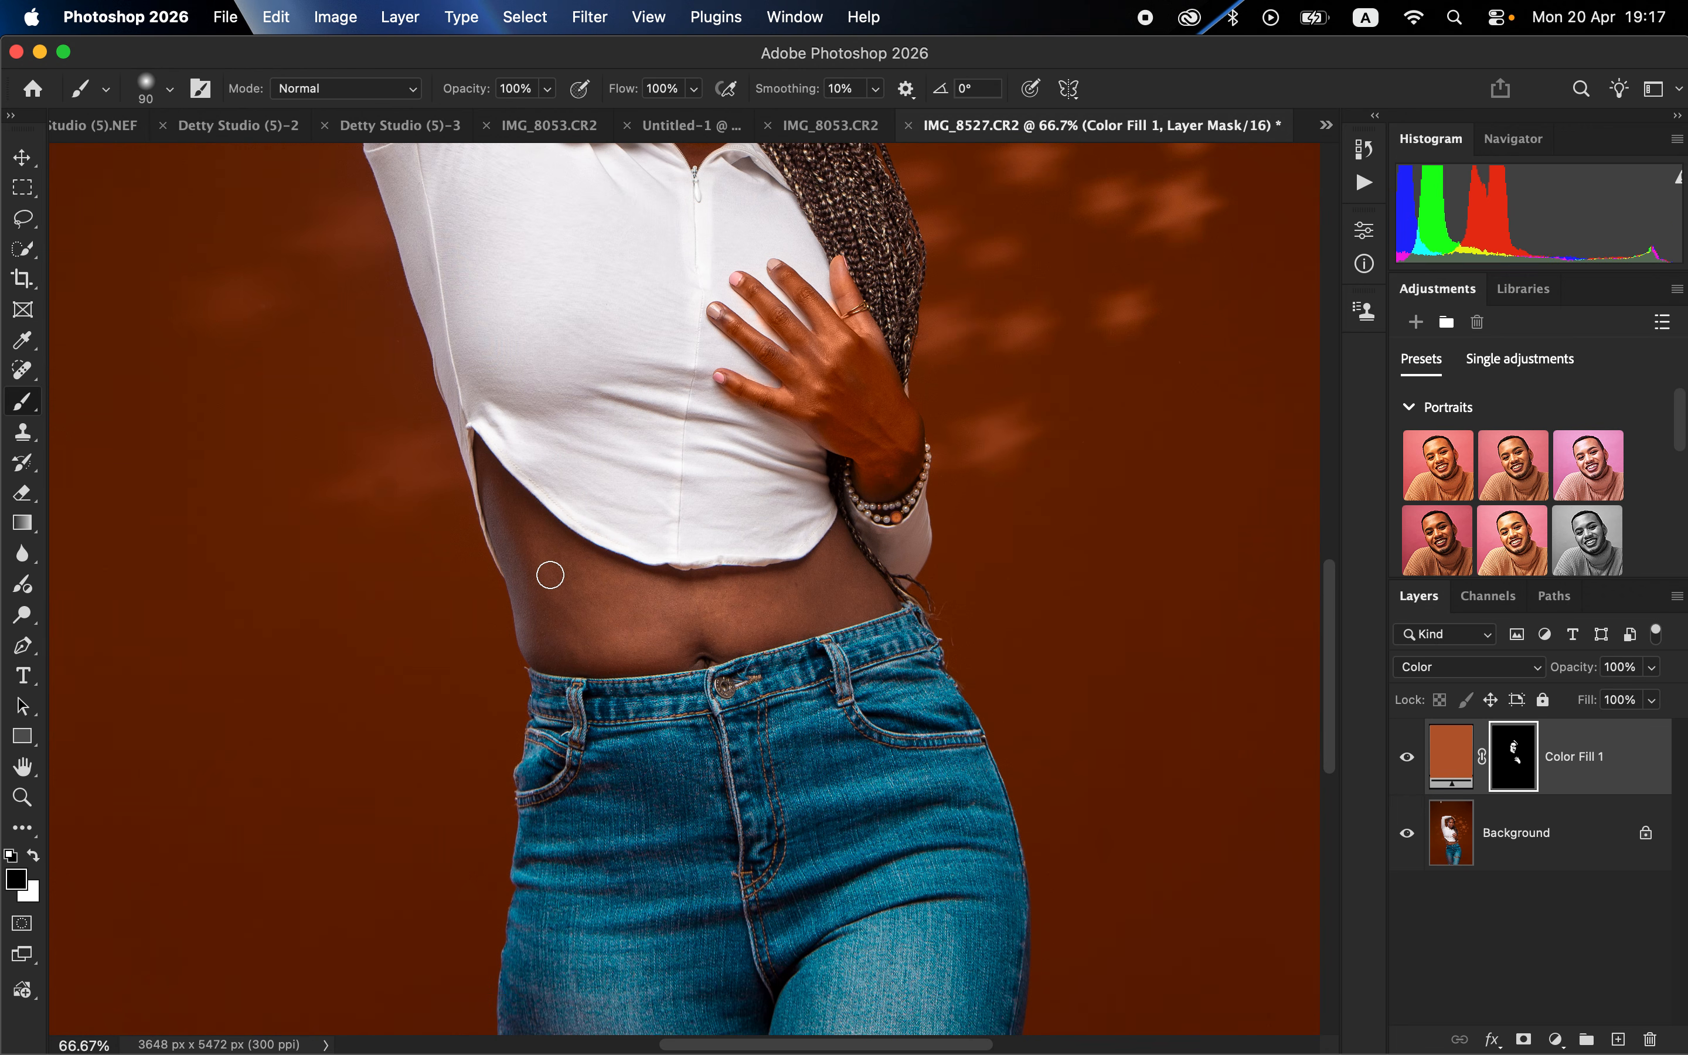
key(x)
key(bracketright)
key(bracketright)
key(bracketright)
key(bracketright)
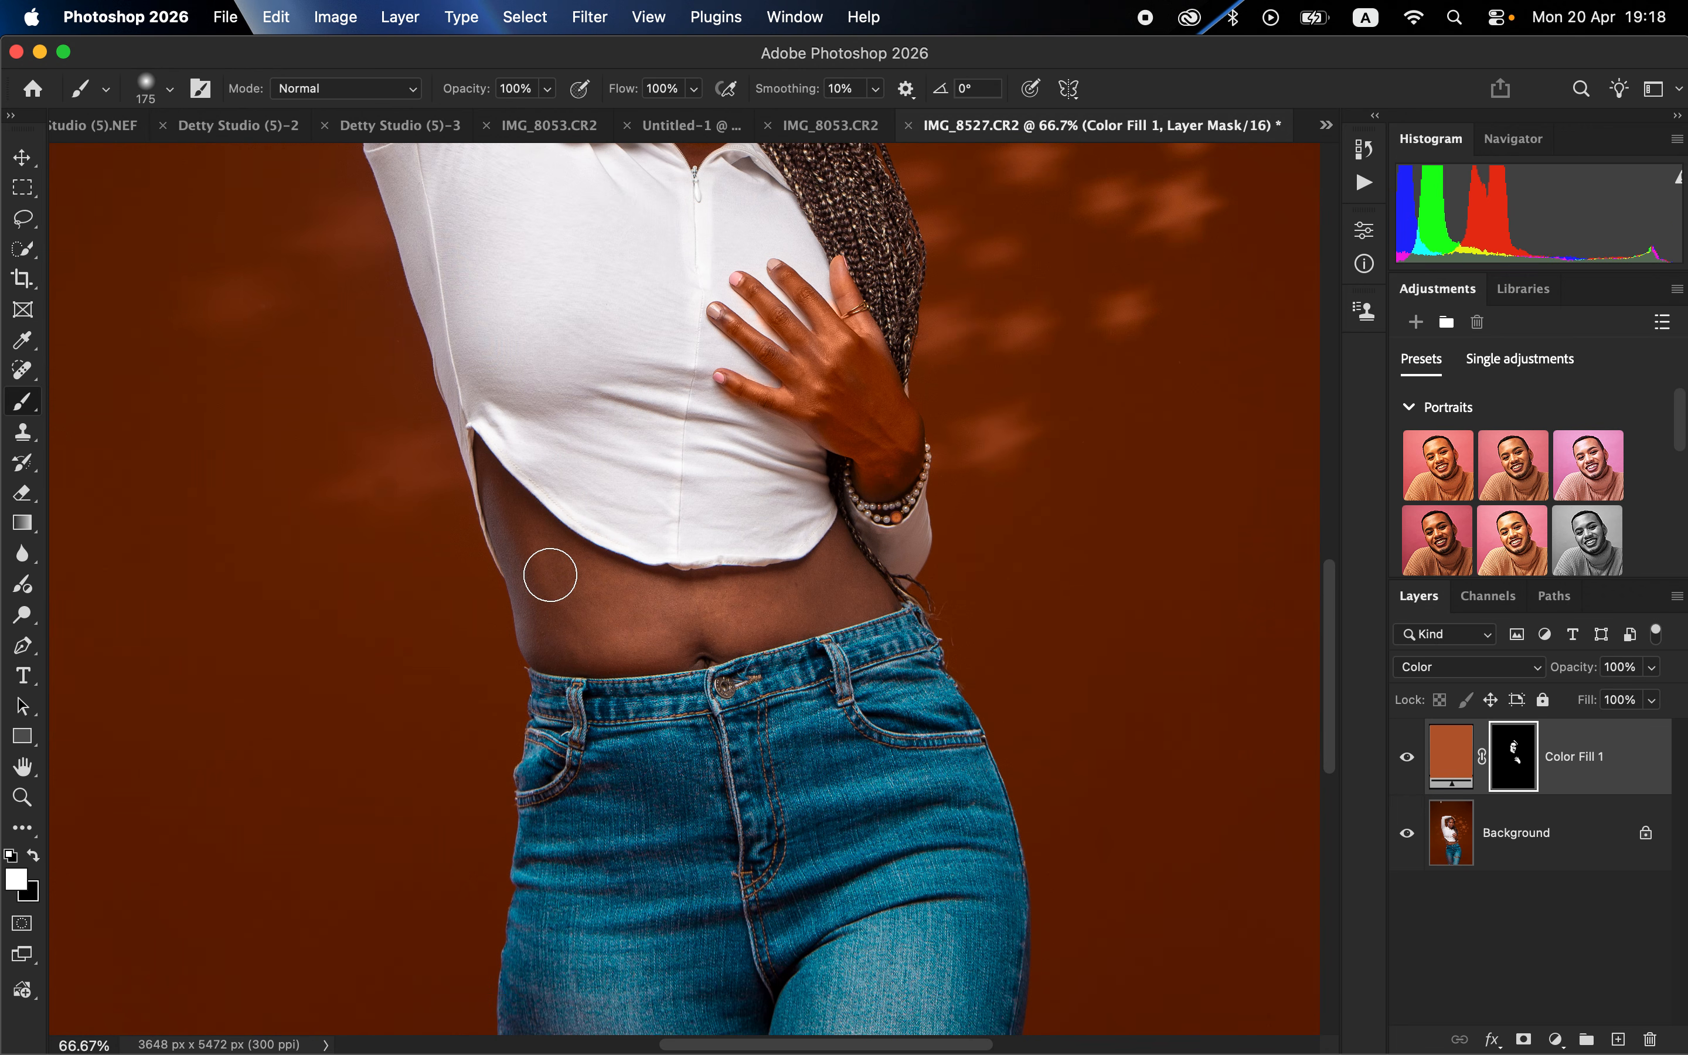
mouse_move(549, 575)
mouse_down()
mouse_move(663, 619)
mouse_move(802, 592)
mouse_move(828, 569)
mouse_move(860, 592)
mouse_move(620, 613)
mouse_up()
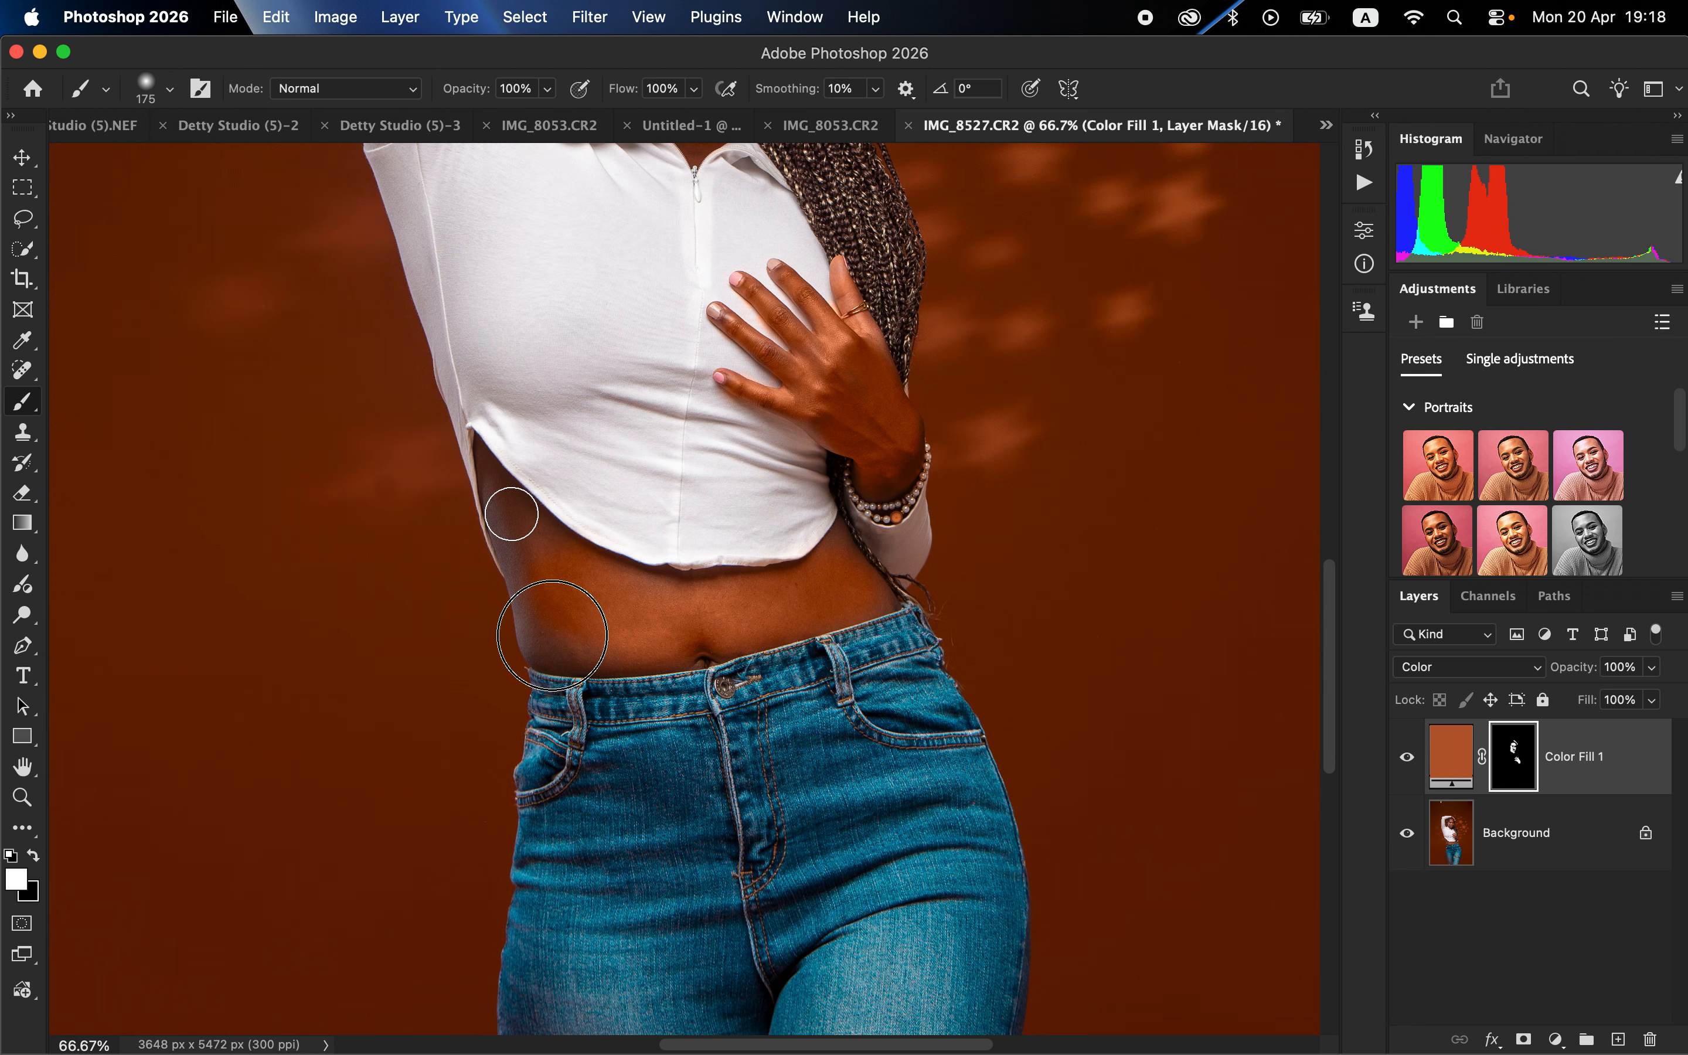
drag(511, 514, 554, 637)
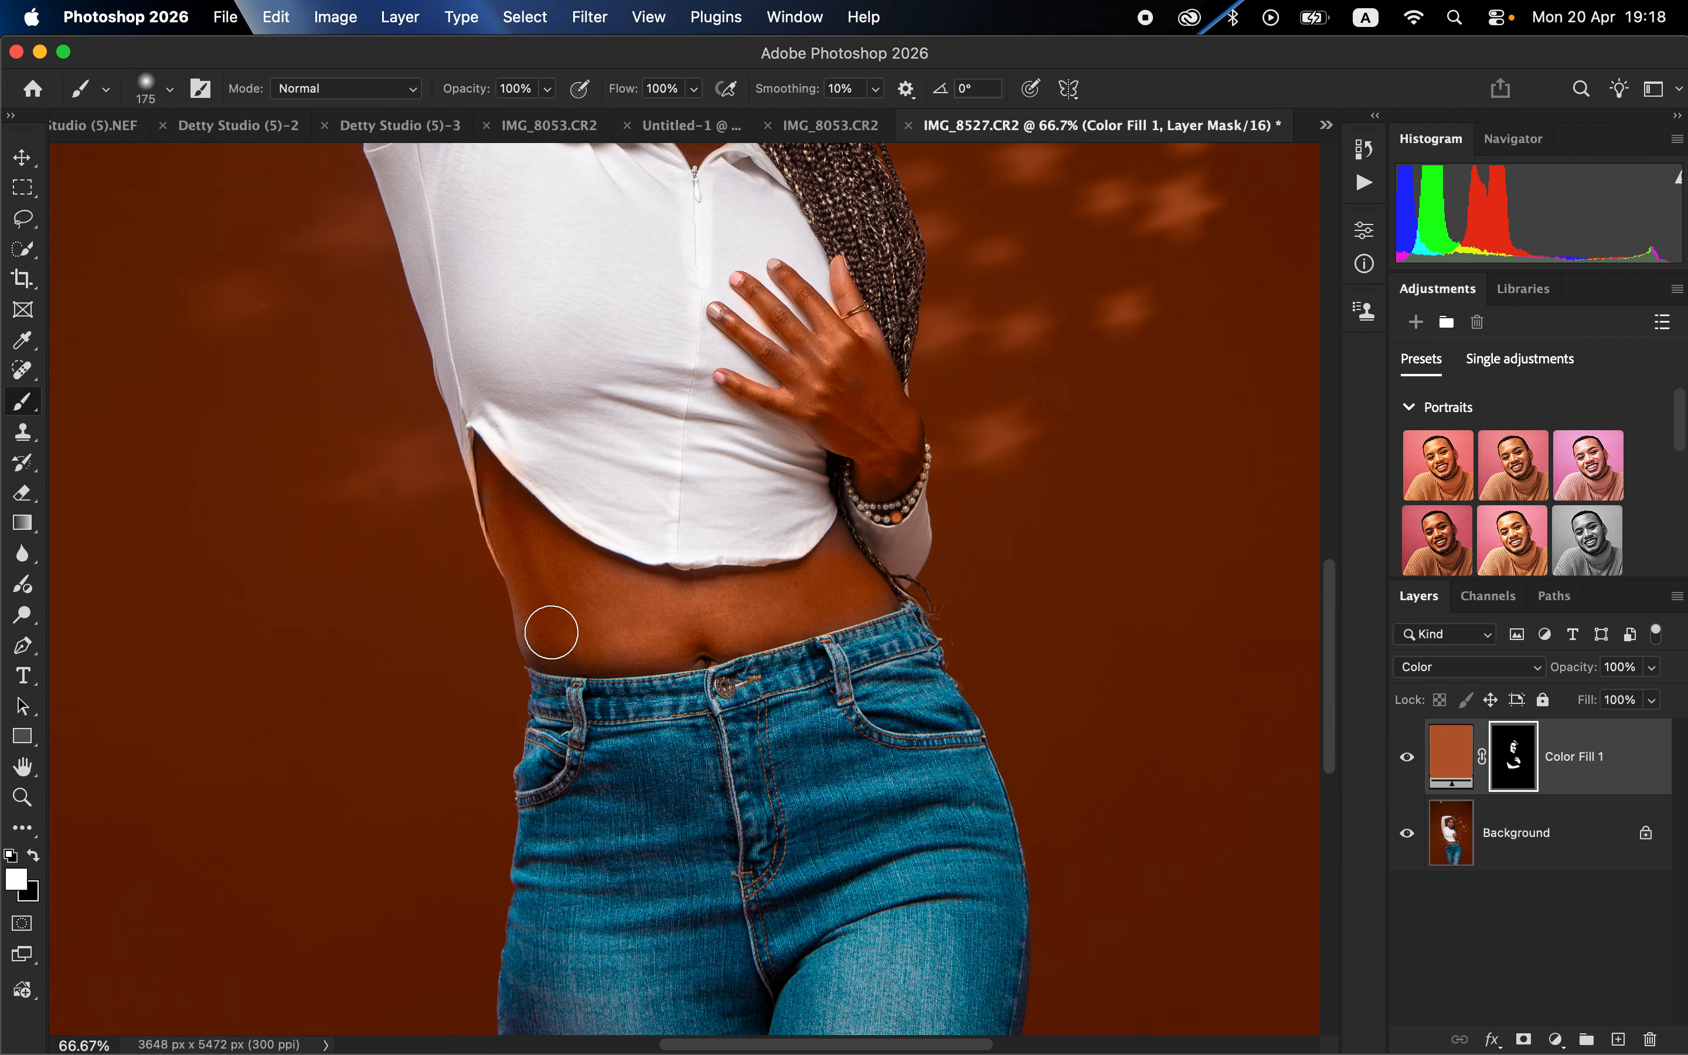
Paint the mask white over the skin in the upper rip of the jeans with a 100 px brush
scroll(1042, 621, down, 5)
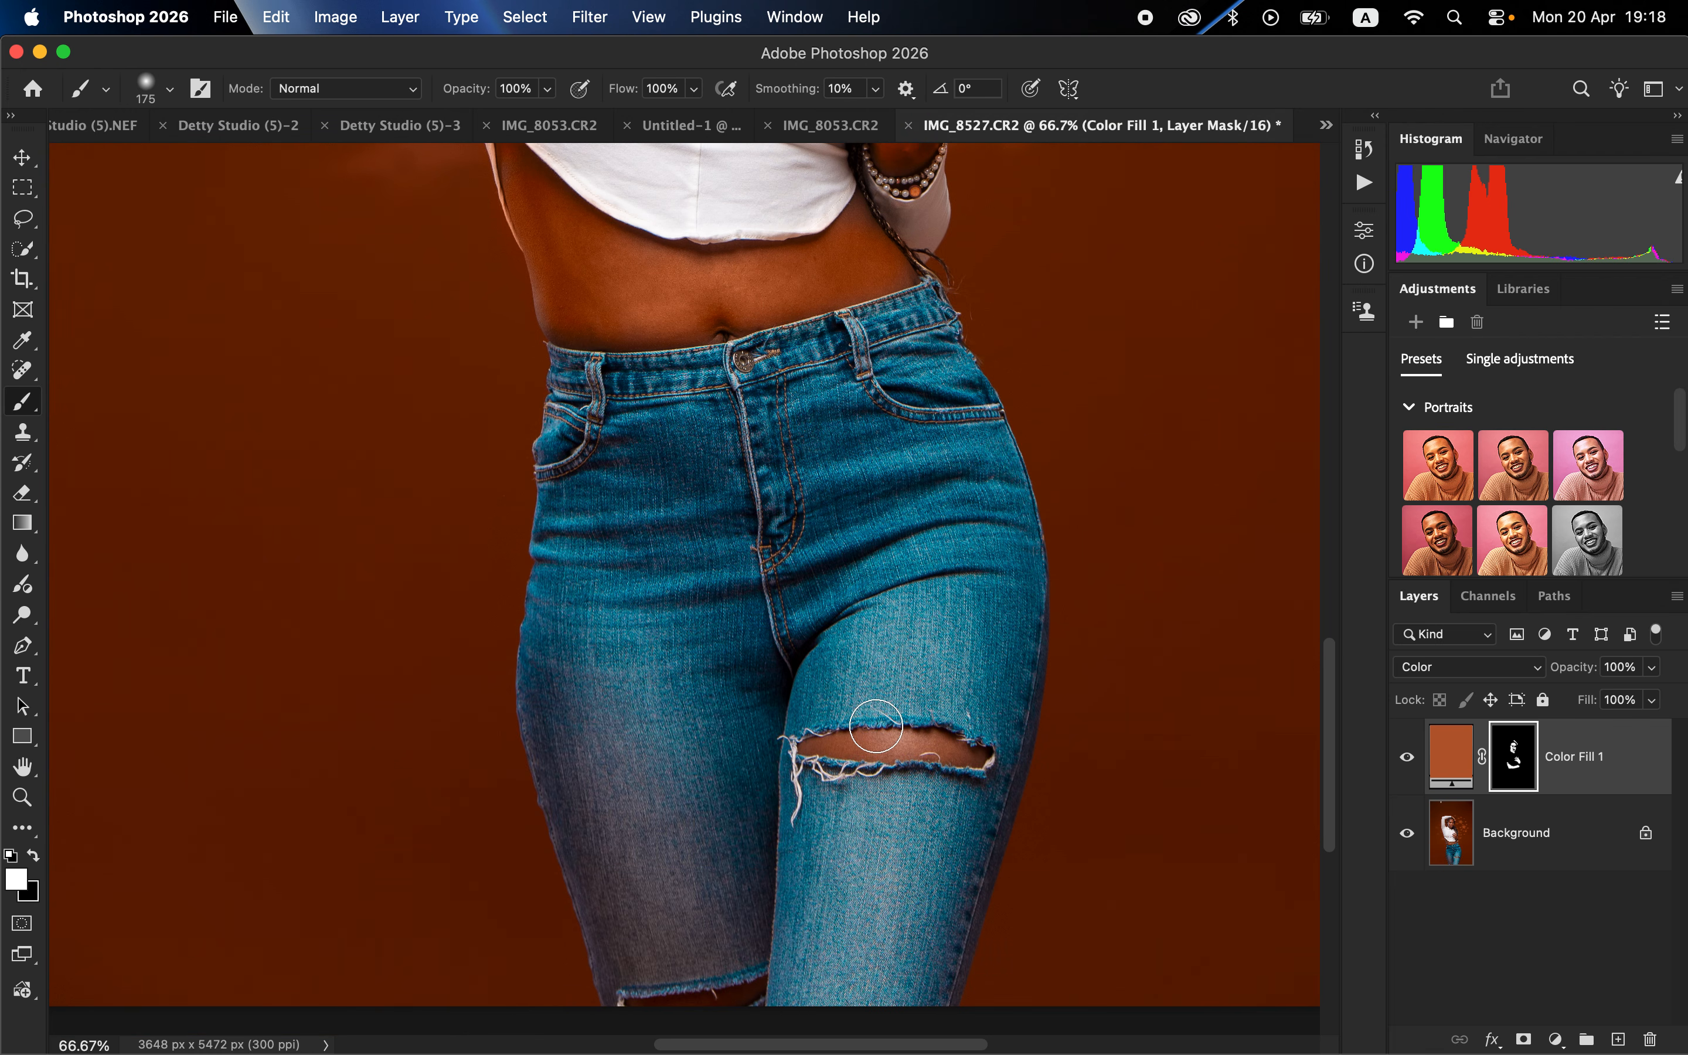
key(bracketleft)
key(bracketleft)
key(bracketleft)
drag(836, 744, 968, 747)
scroll(837, 846, down, 5)
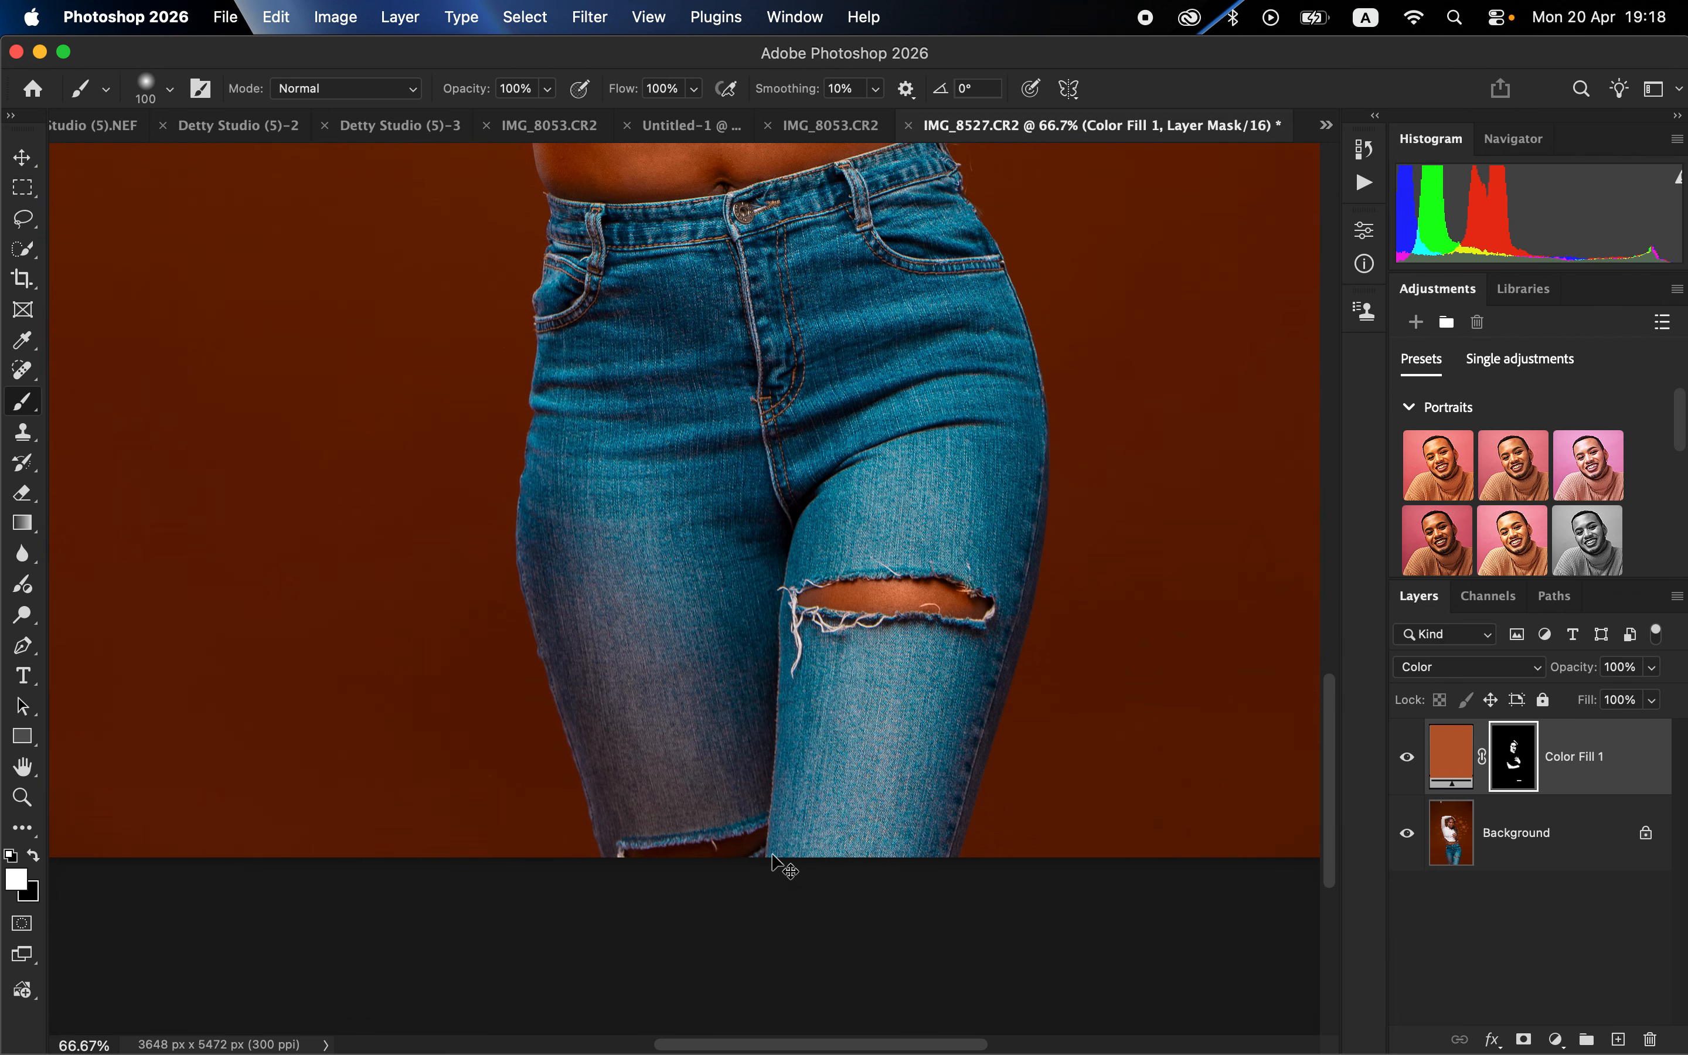
Lower the opacity of the skin-tone solid fill layer to 42% and compare the portrait with the fill hidden and shown
key(super+0)
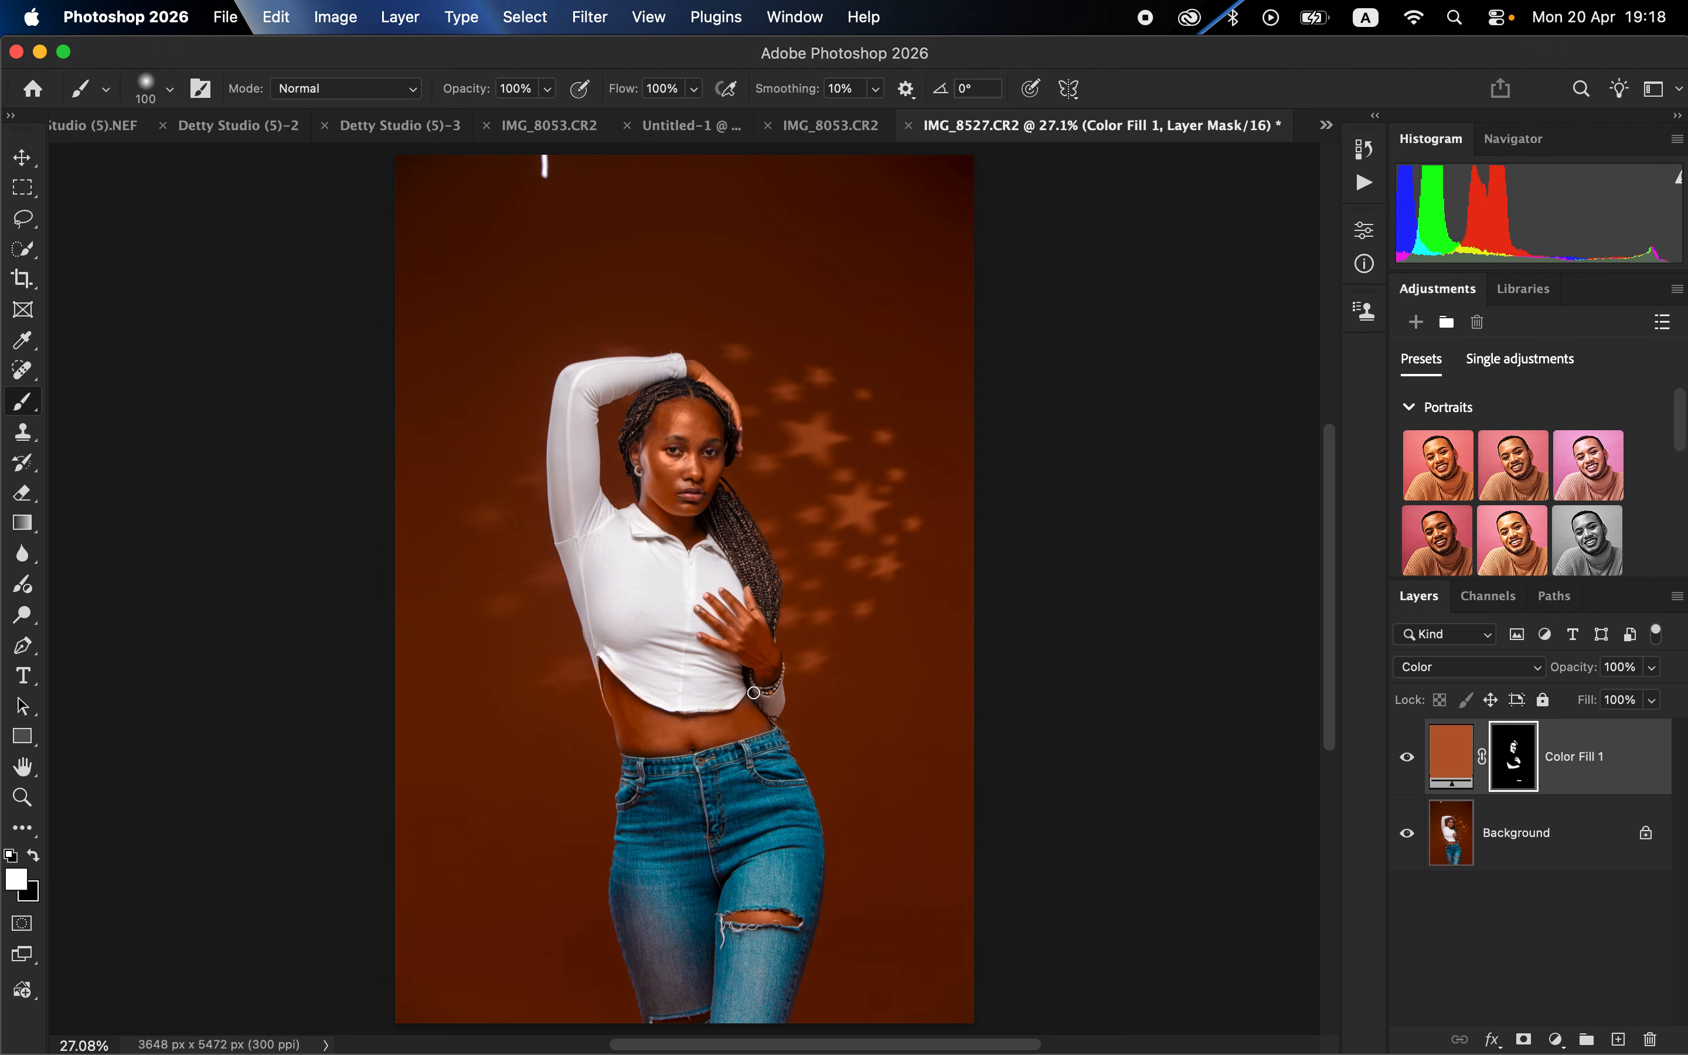
click(1655, 669)
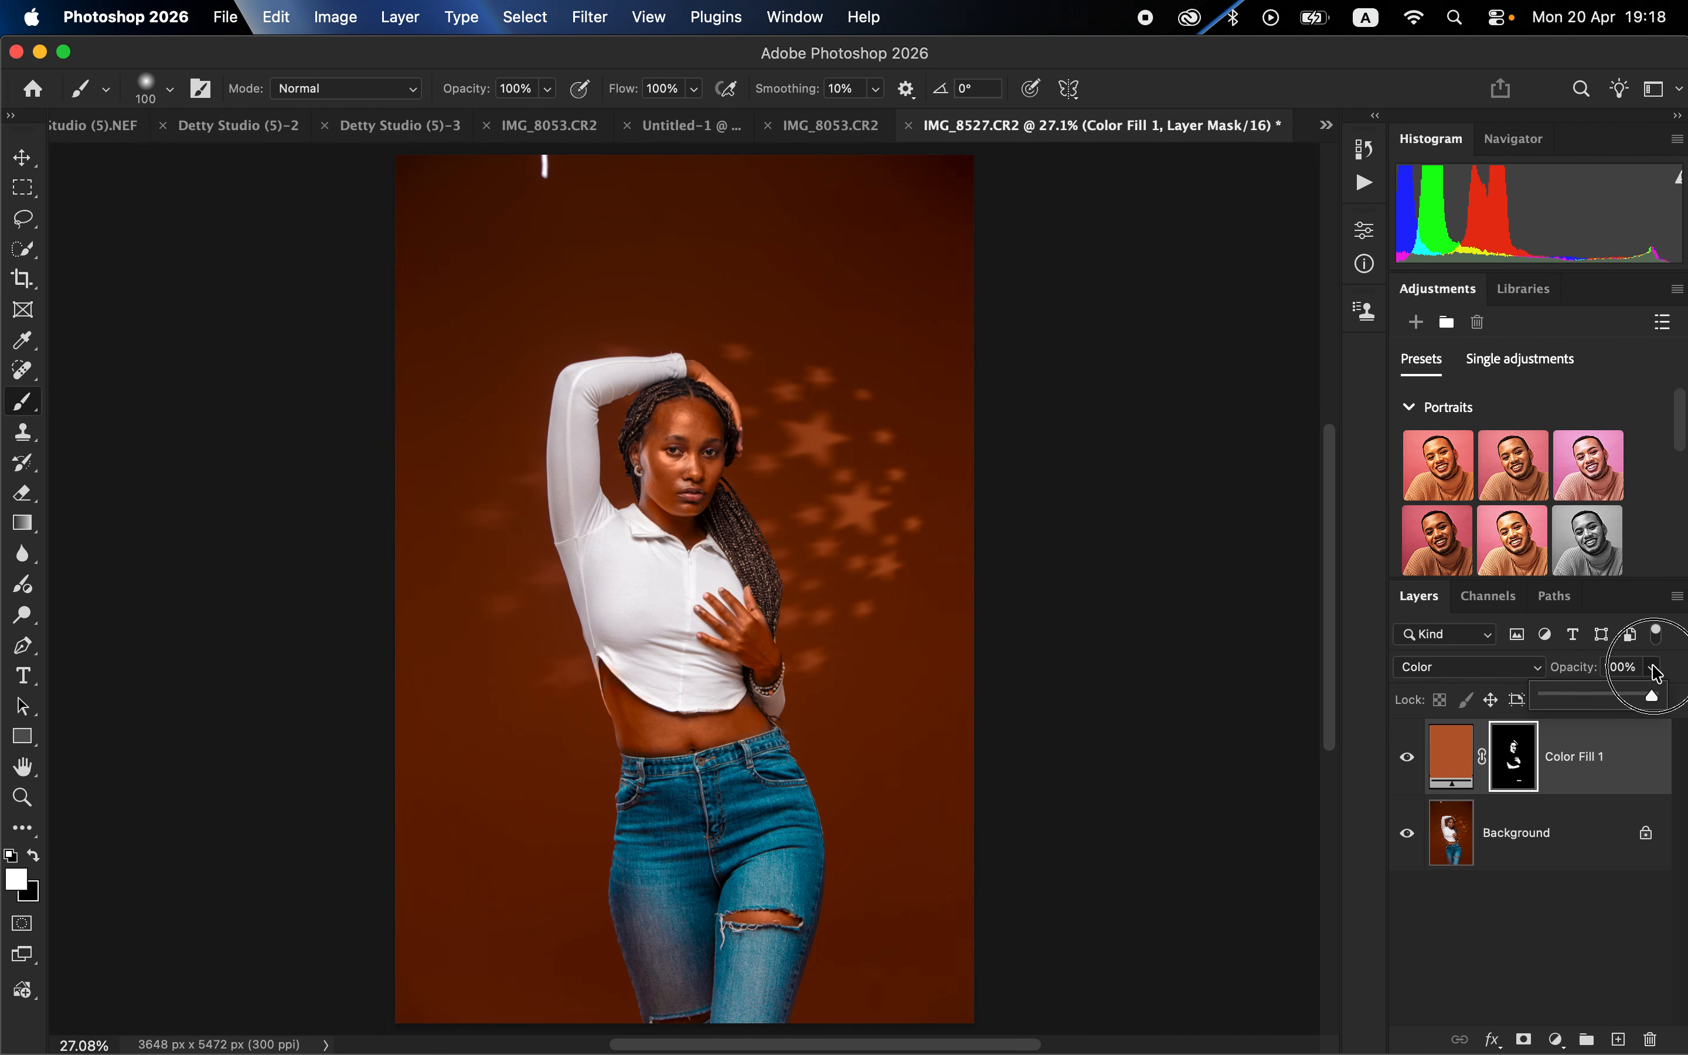
click(1614, 697)
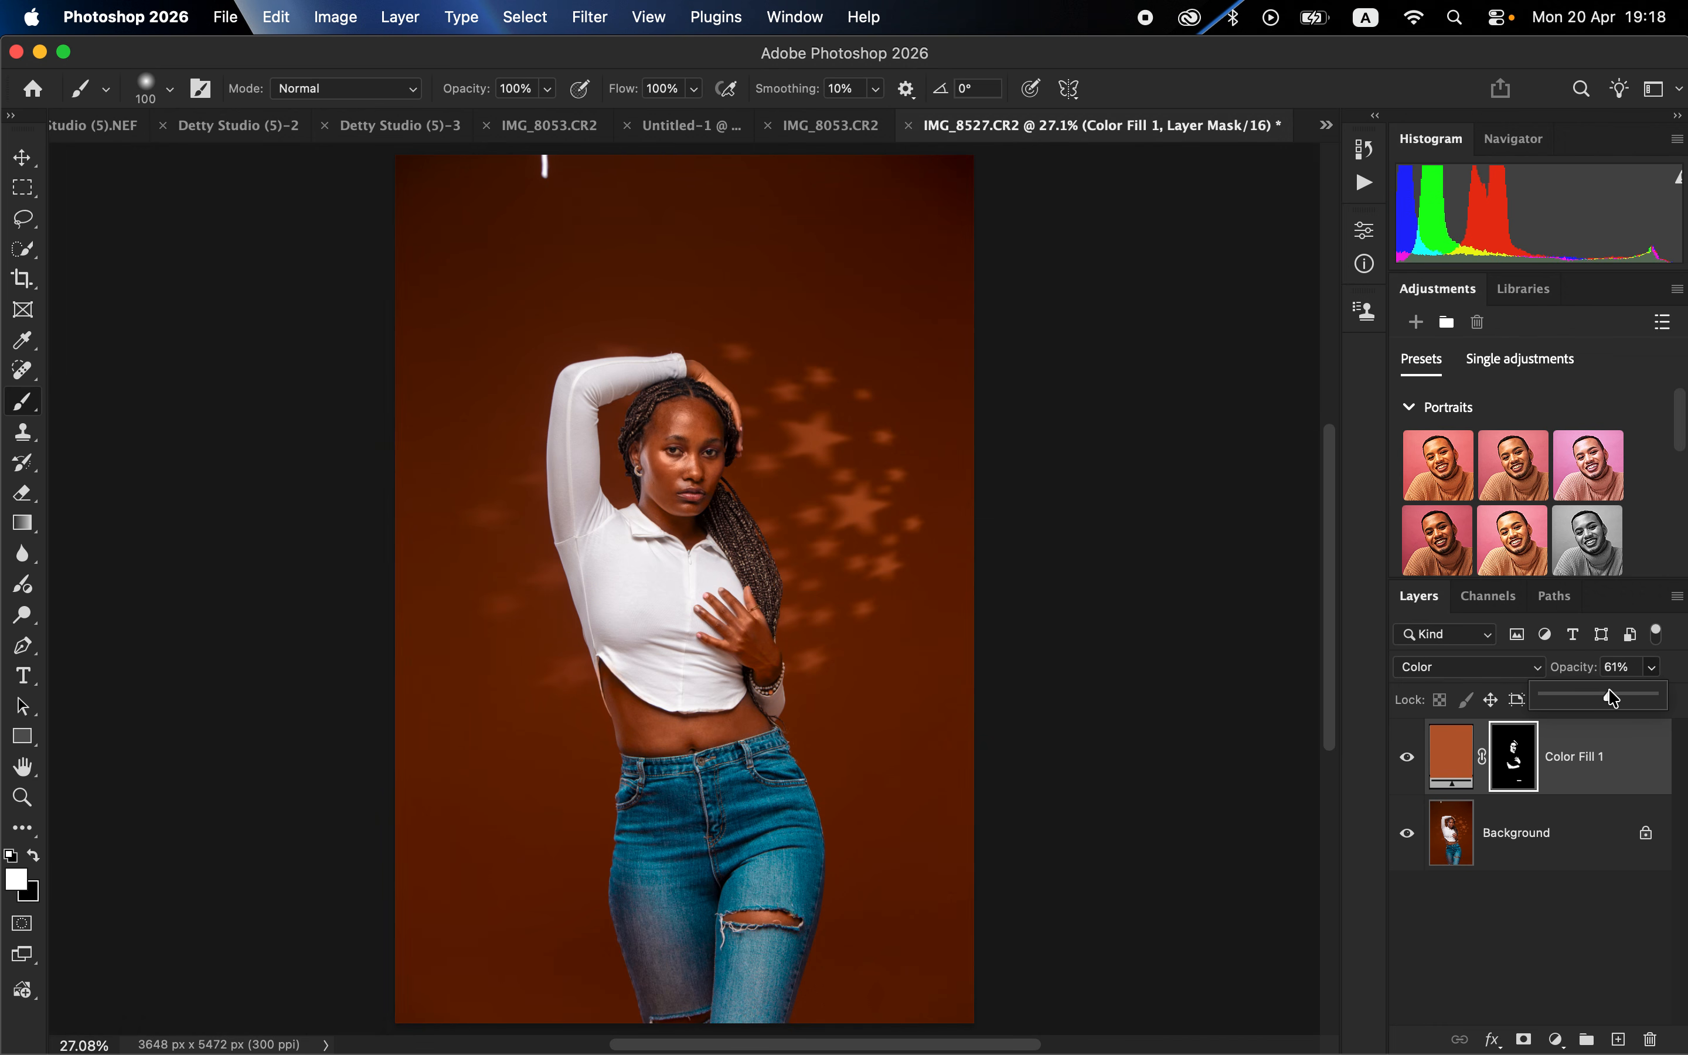
drag(1613, 697, 1593, 704)
click(1599, 701)
click(1414, 768)
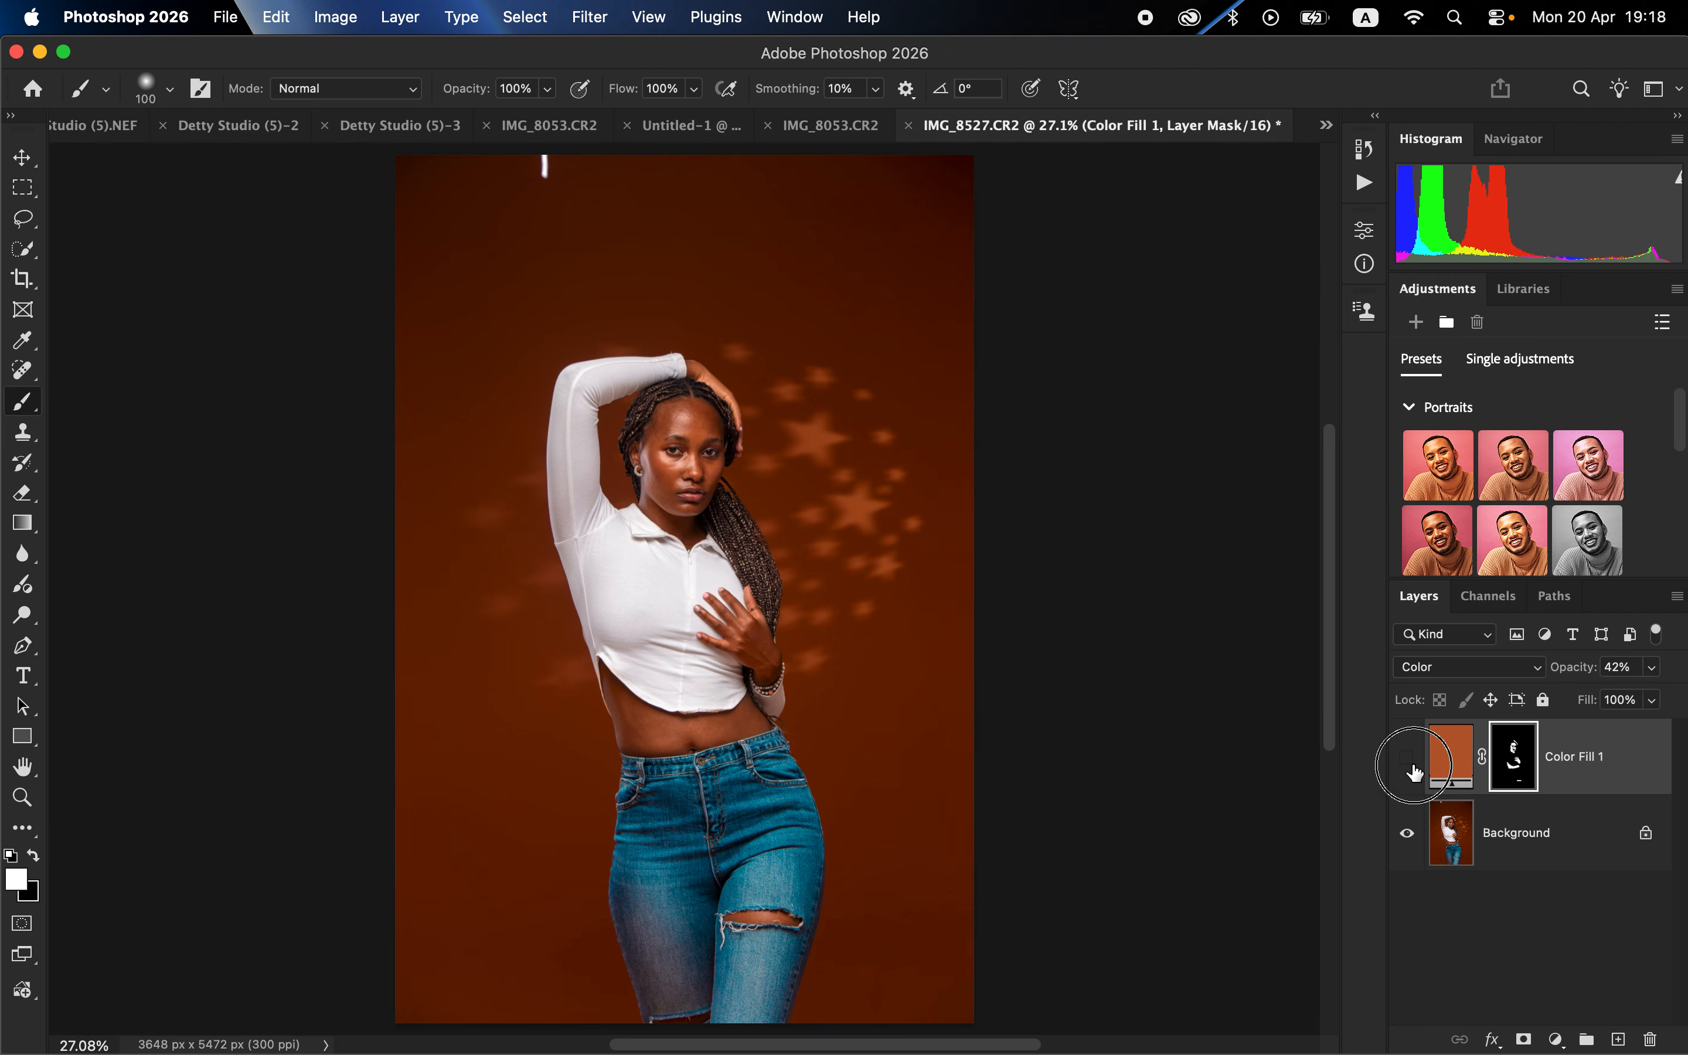
click(1414, 768)
Add a Hue/Saturation adjustment layer and set its Reds to Saturation -1 and Lightness -5
click(1556, 1040)
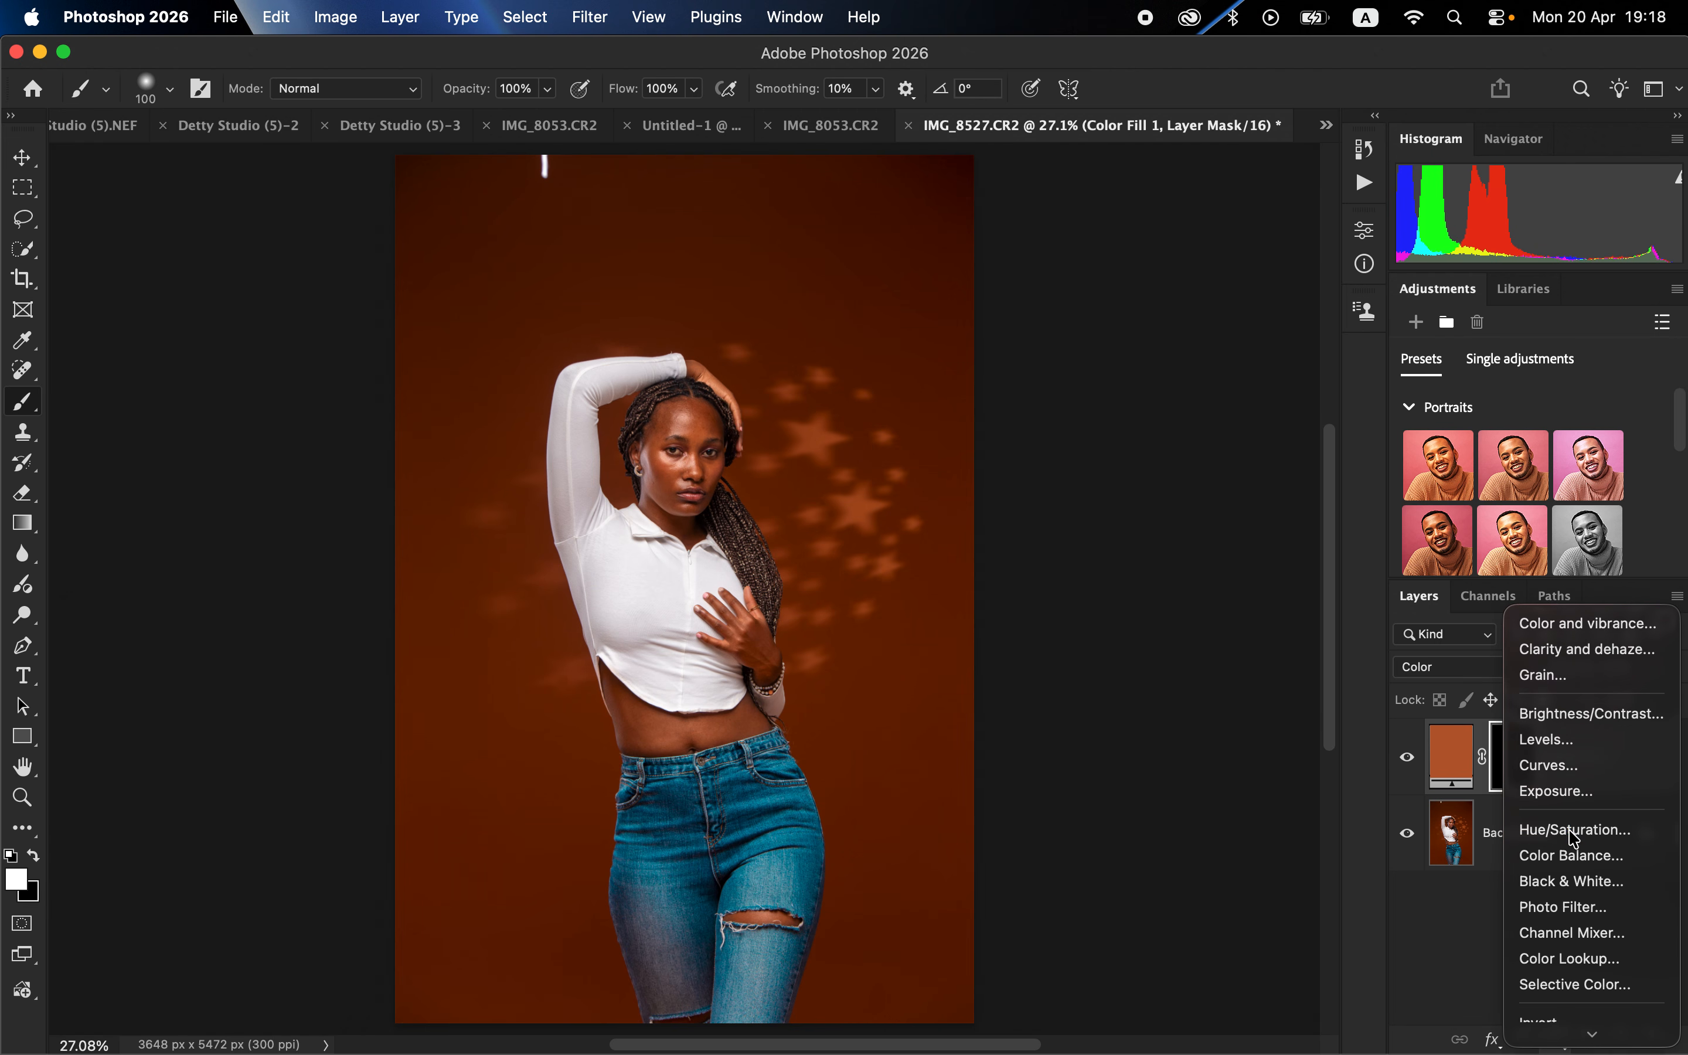
click(1575, 838)
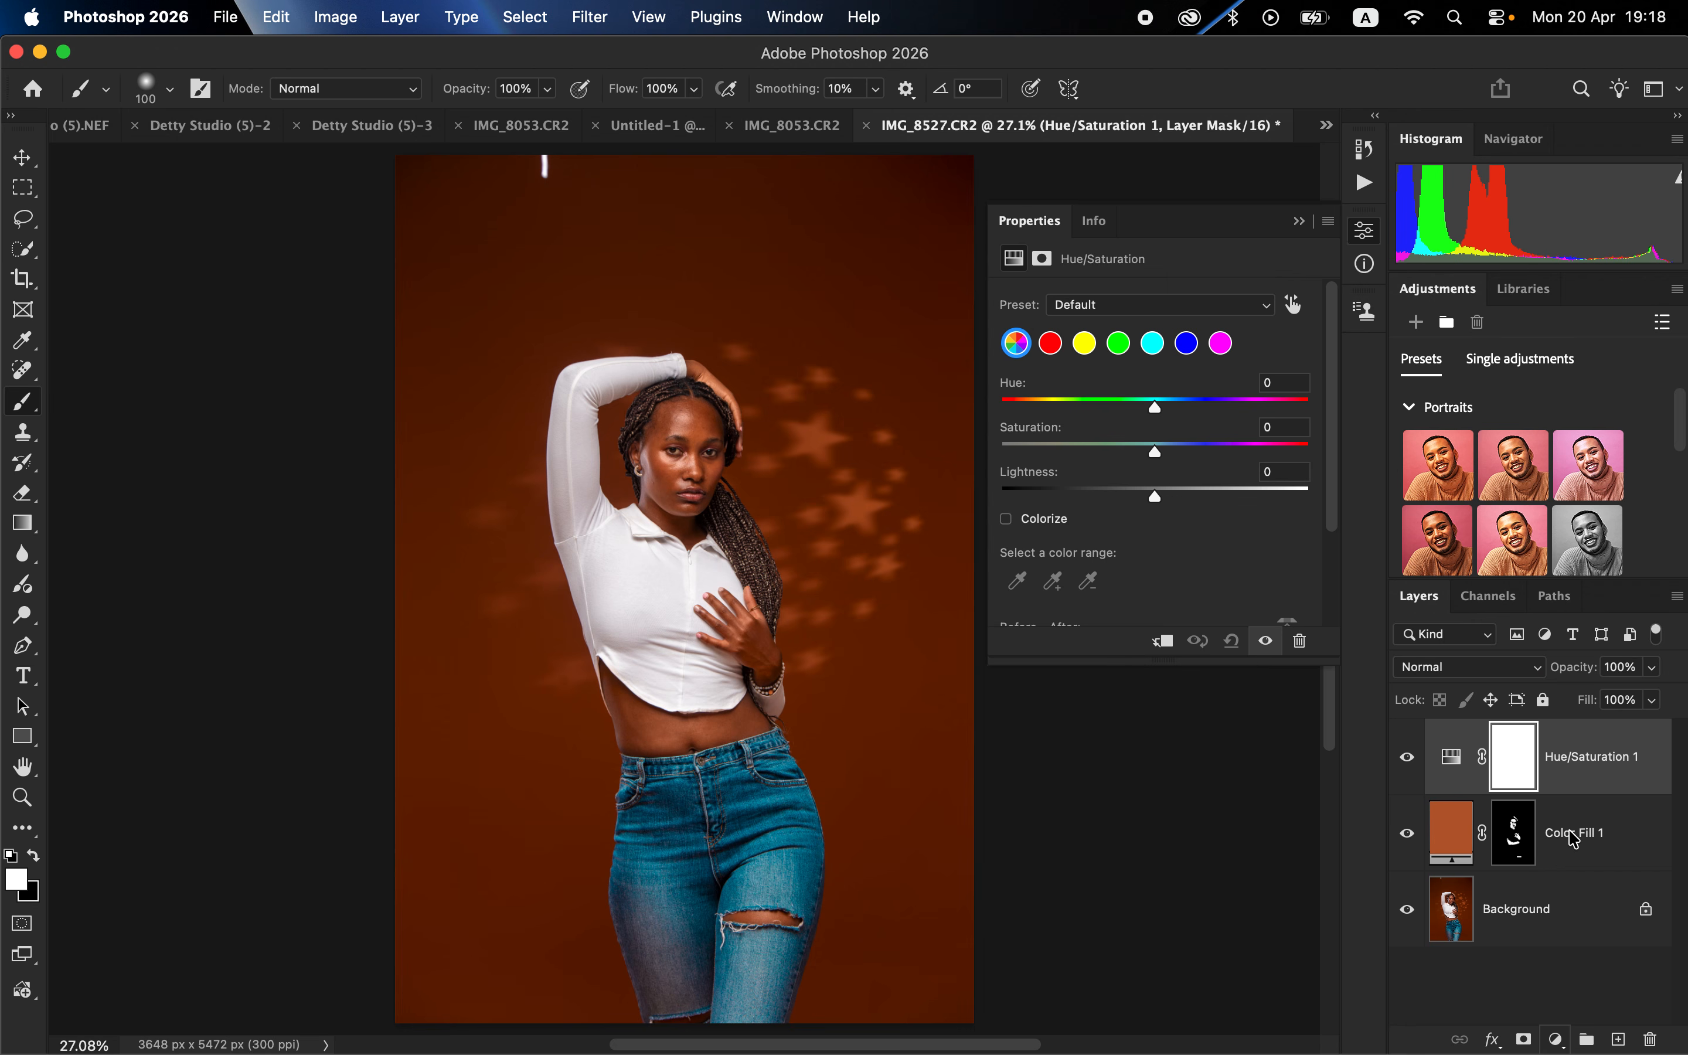
click(1050, 344)
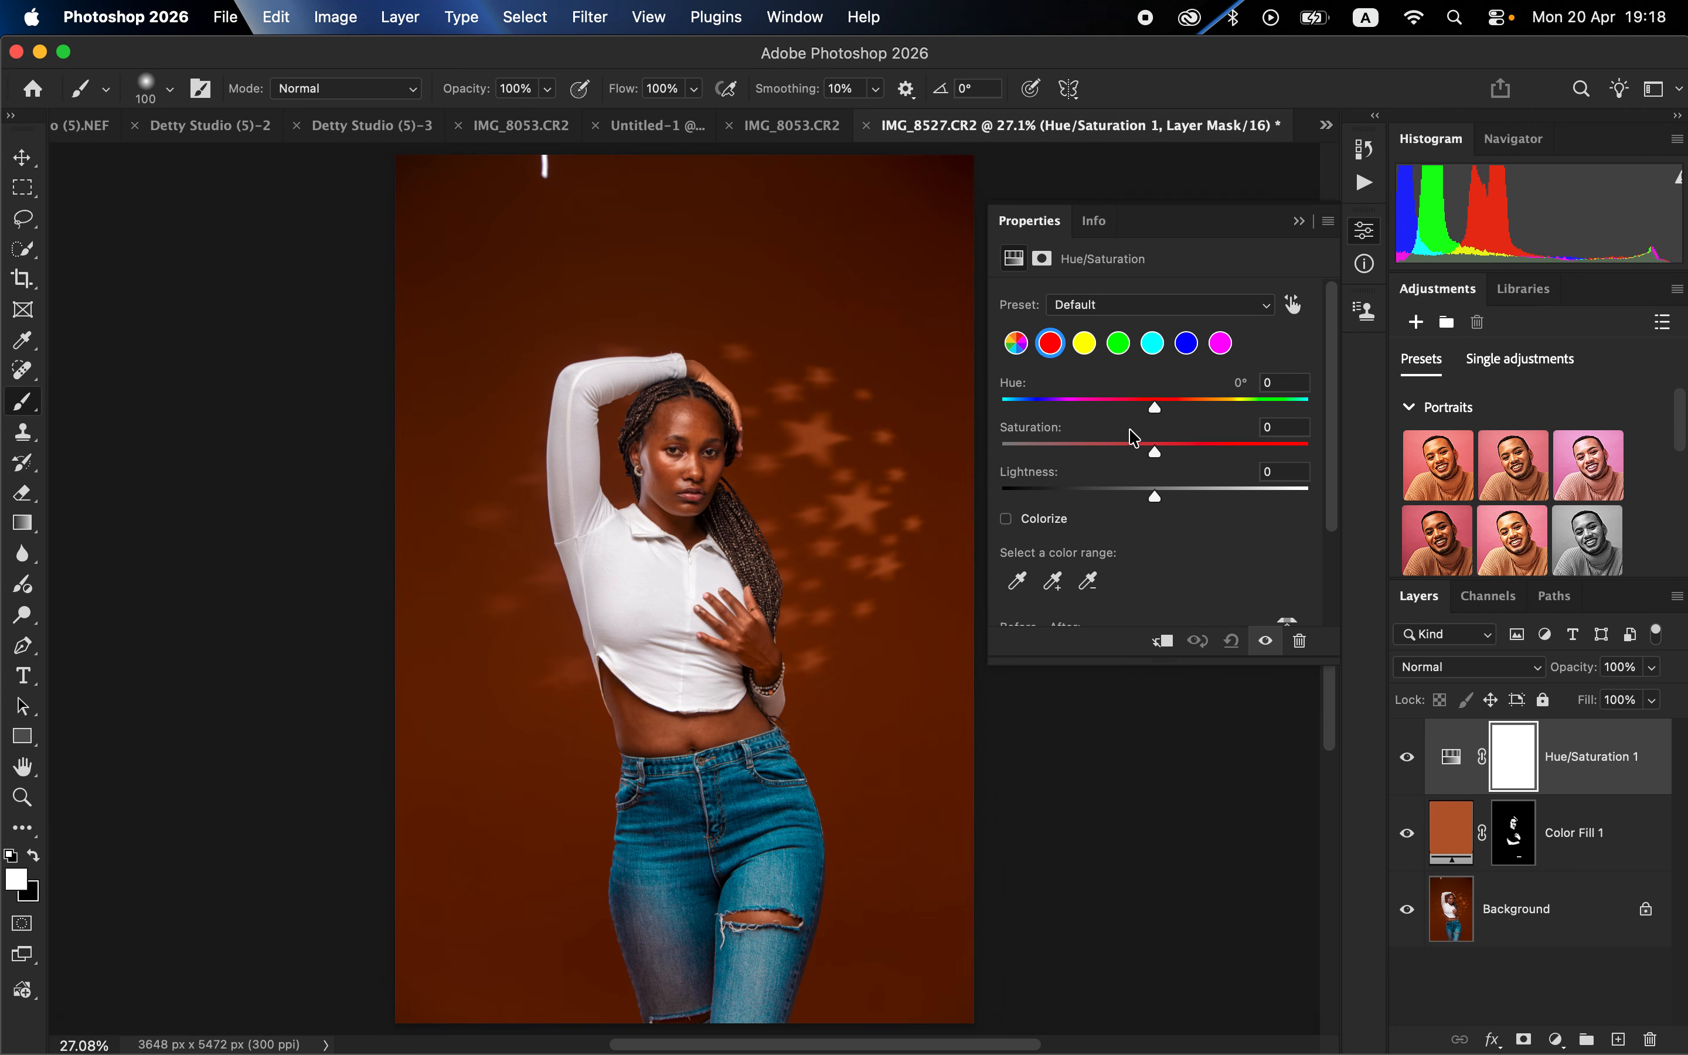
click(1145, 497)
drag(1145, 497, 1150, 497)
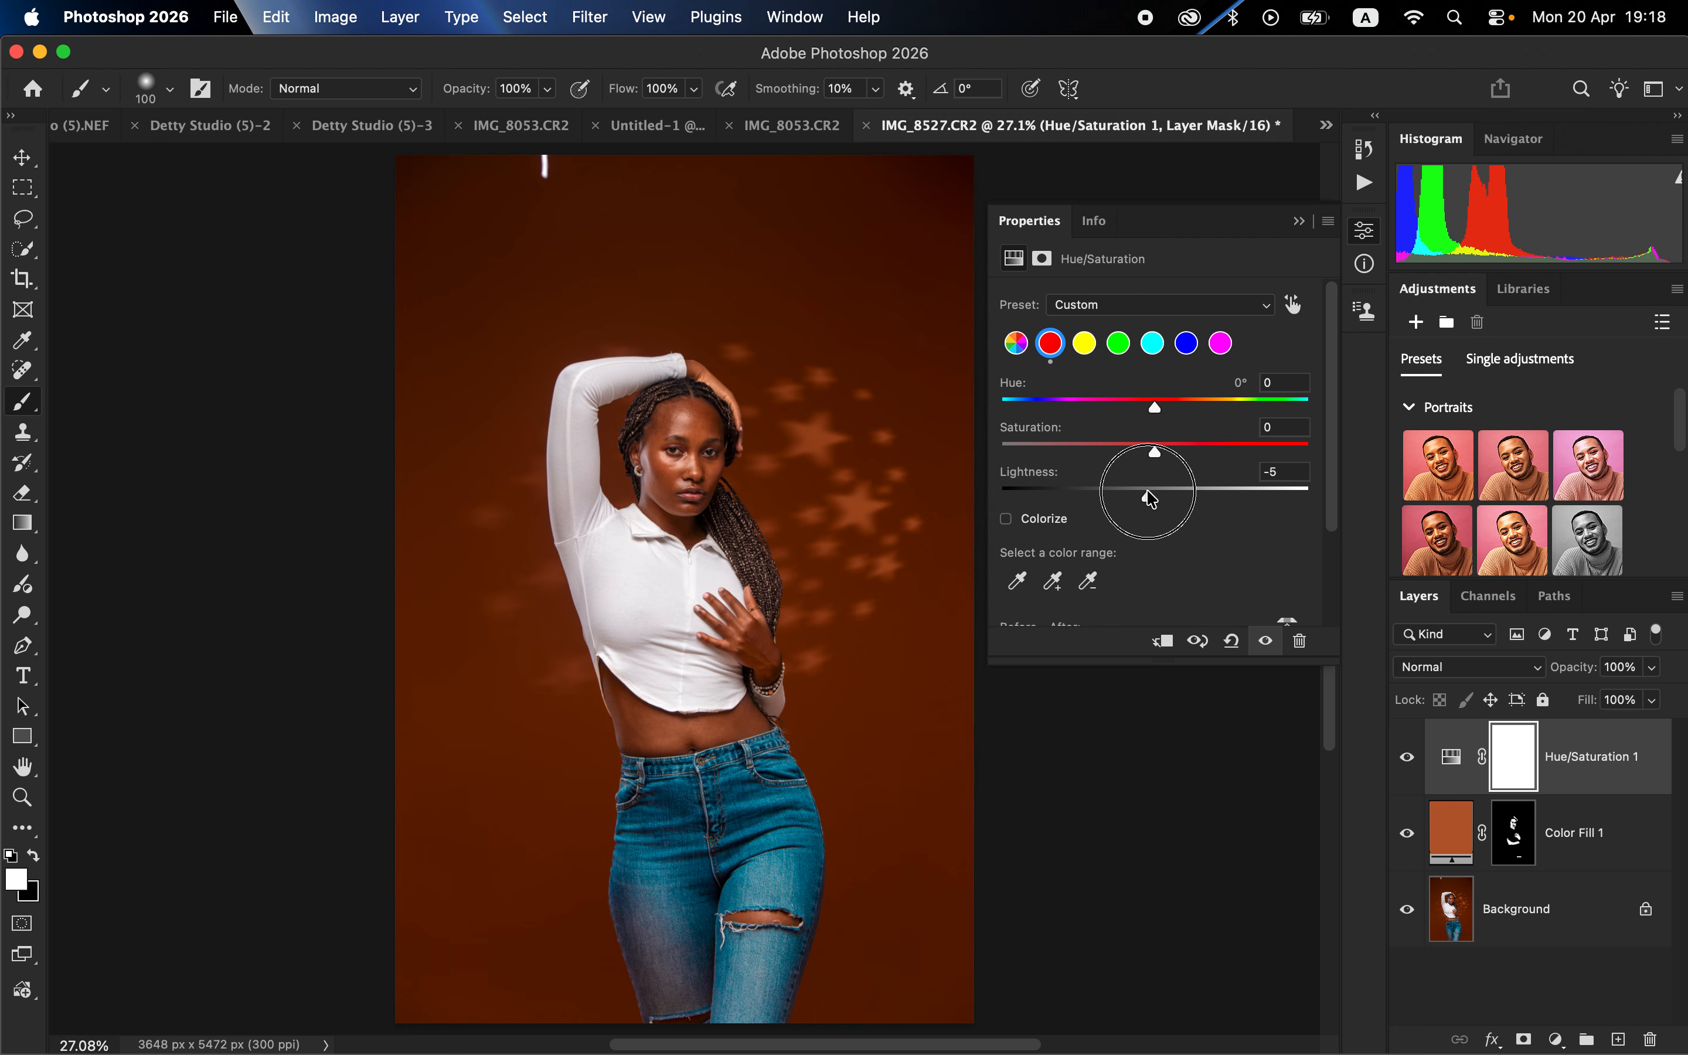
click(1155, 448)
drag(1157, 455, 1156, 455)
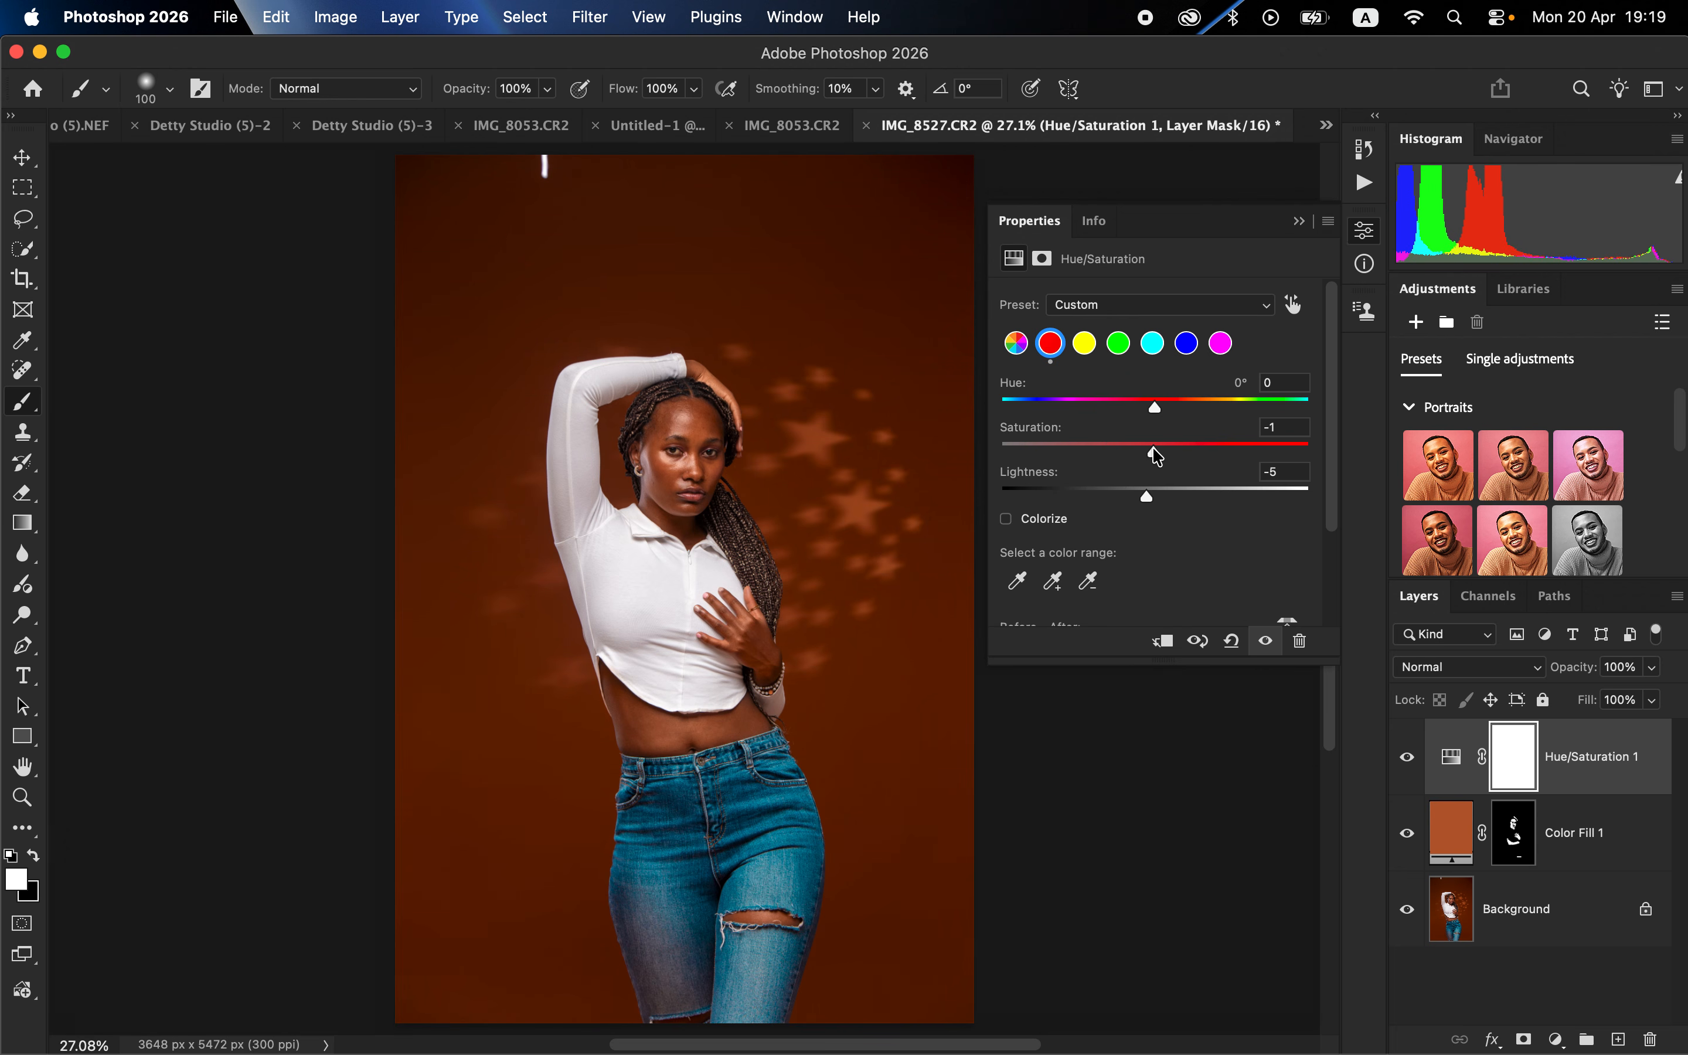
click(1299, 220)
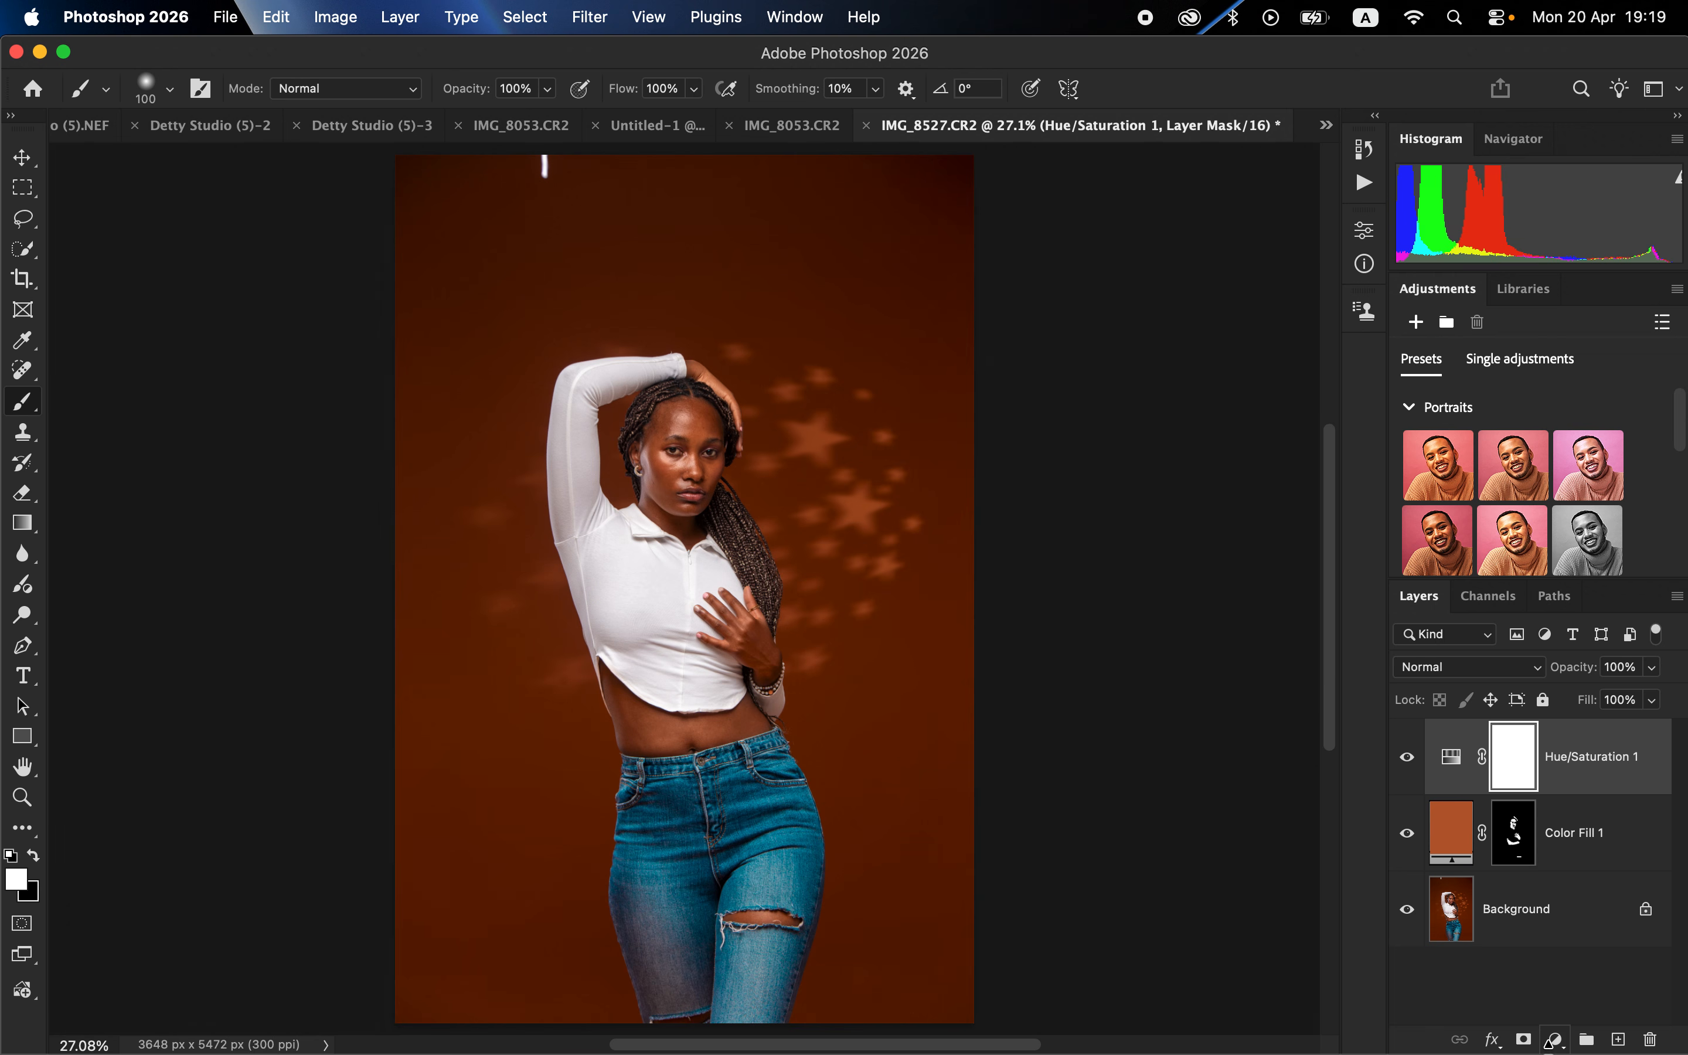
Add a Selective Color adjustment layer above the Hue/Saturation layer and target its Whites
click(1555, 1041)
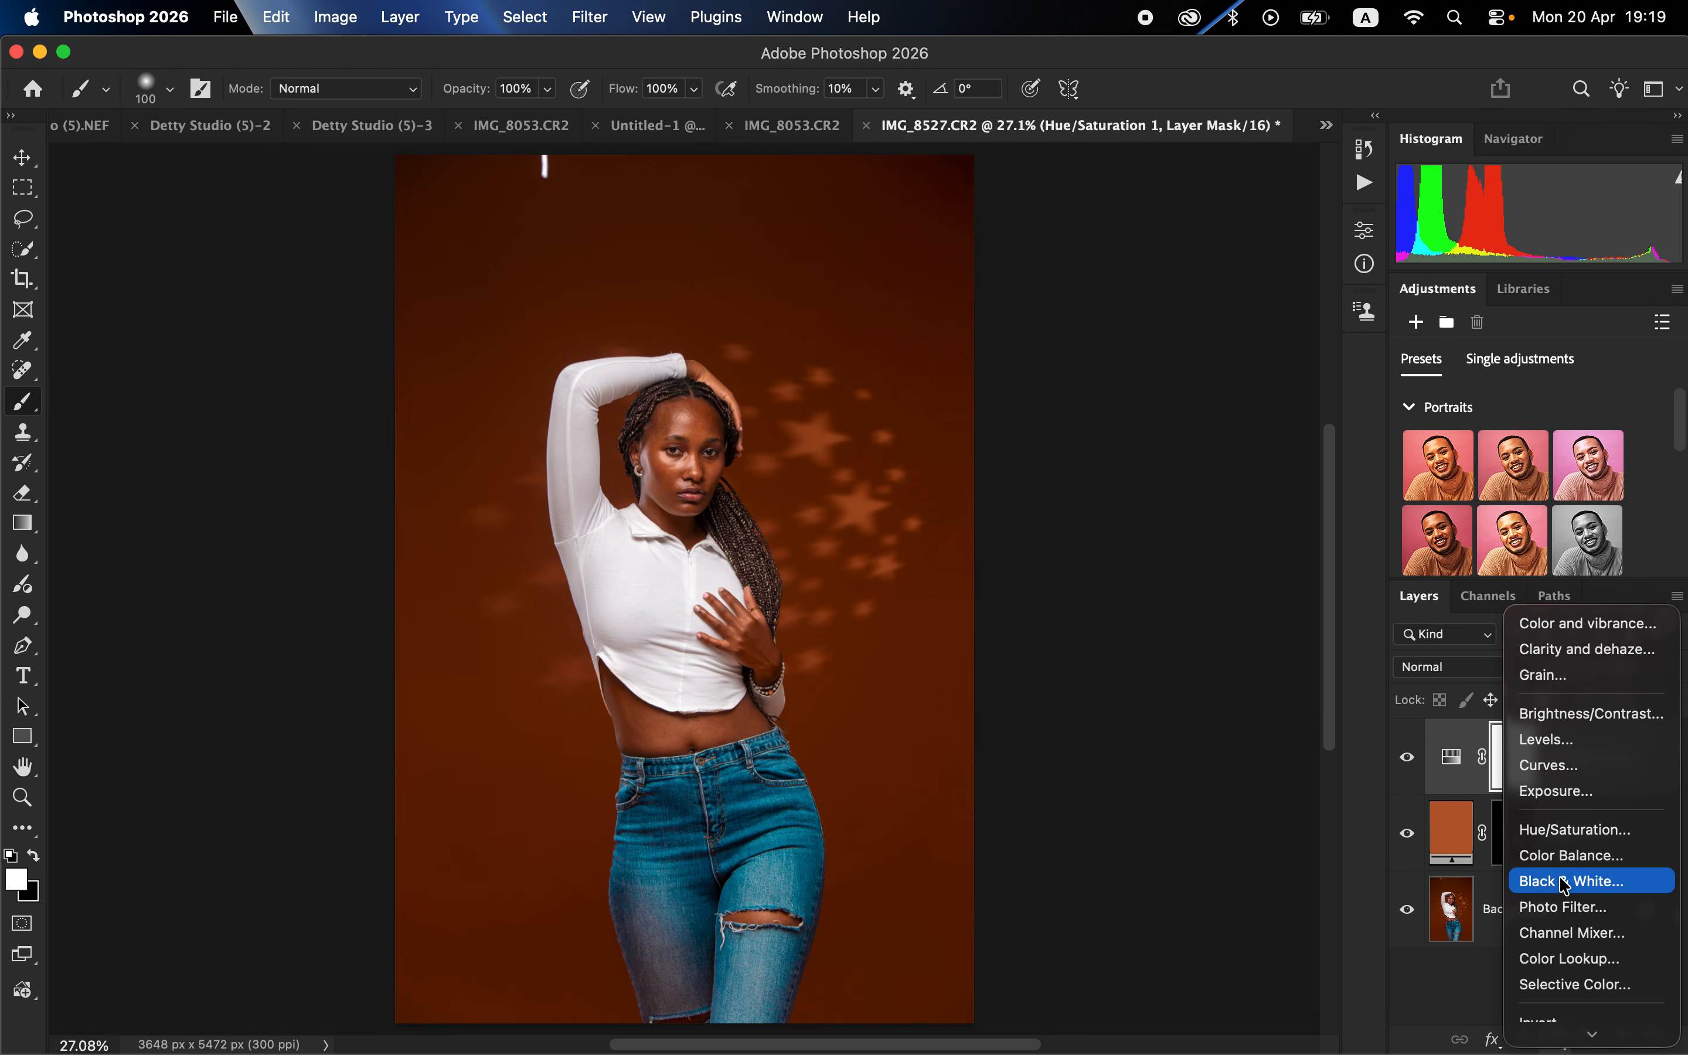
mouse_move(1575, 1032)
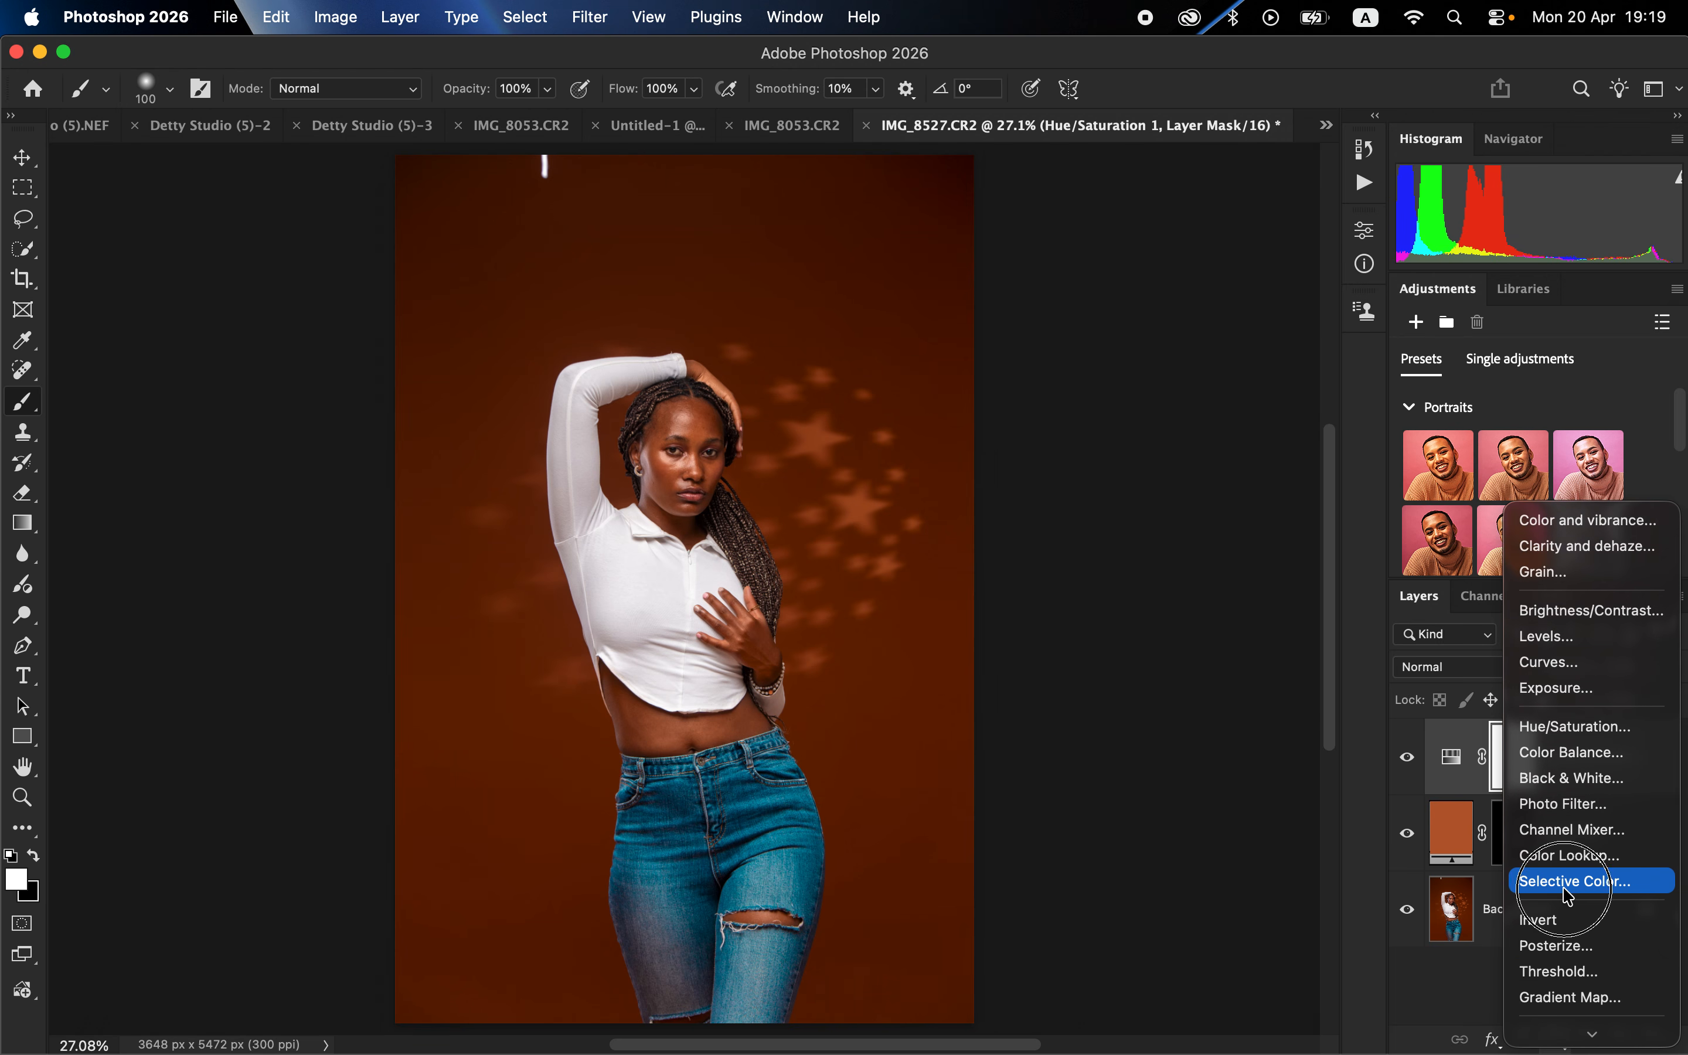
click(1563, 887)
click(1090, 315)
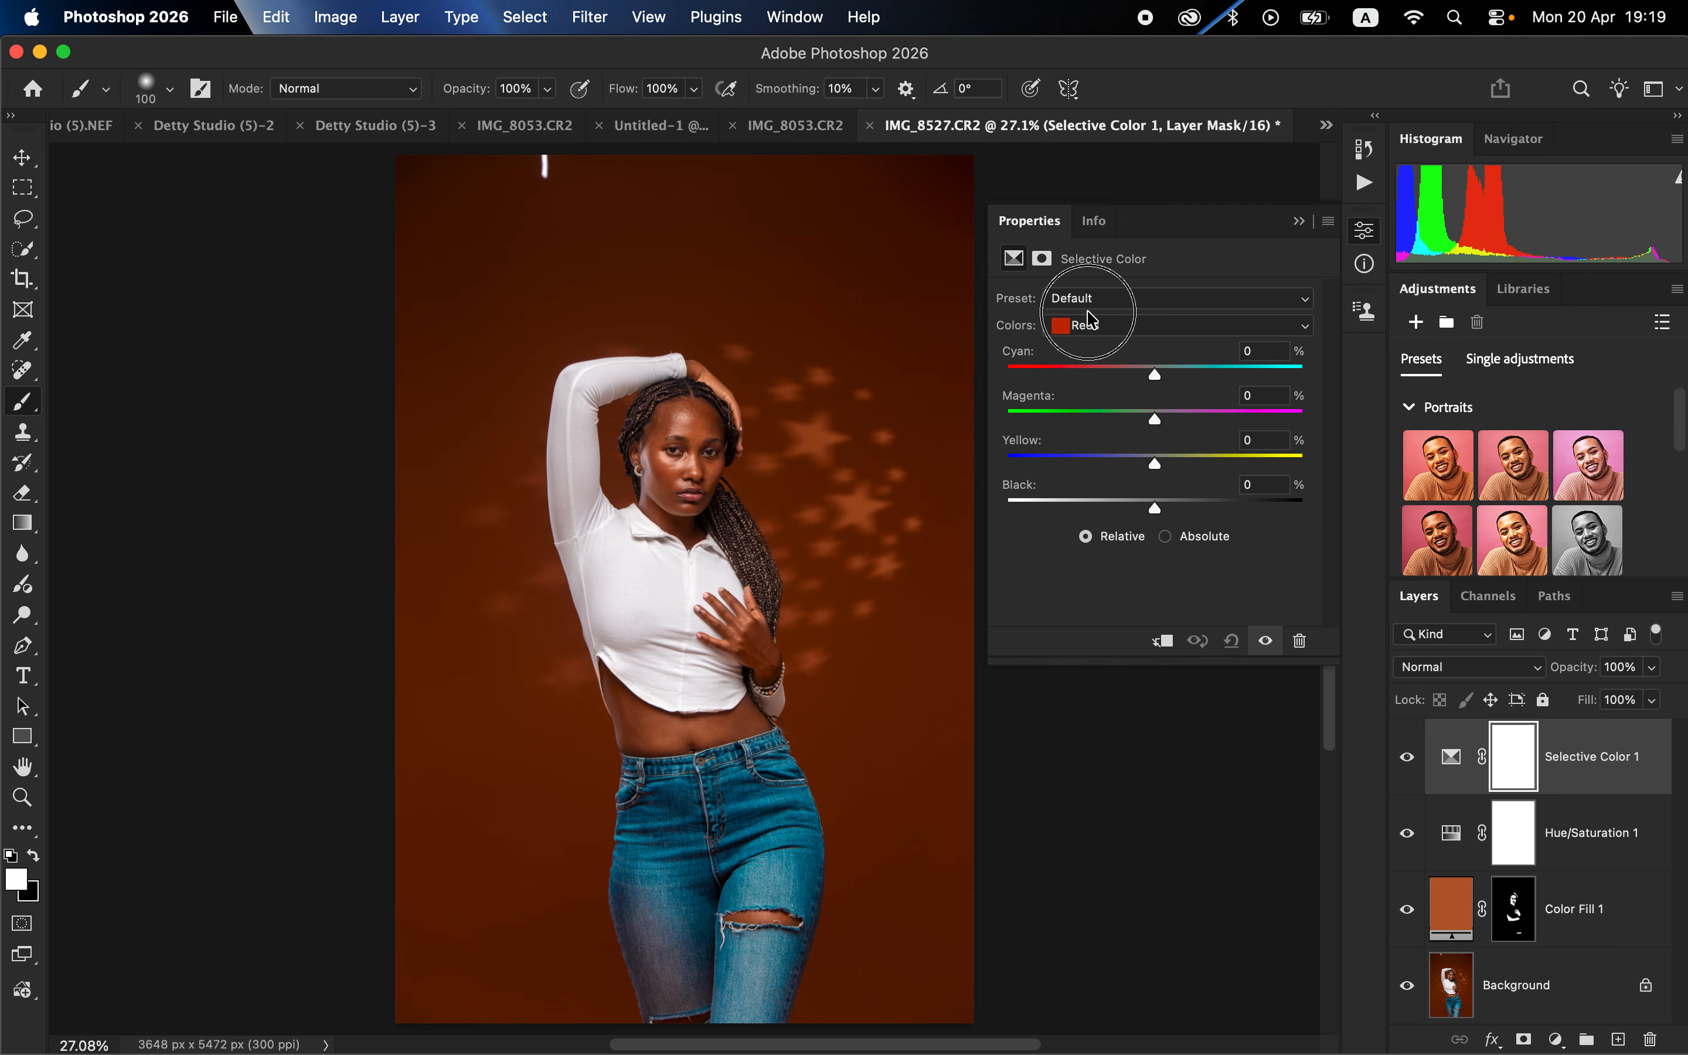
click(1101, 336)
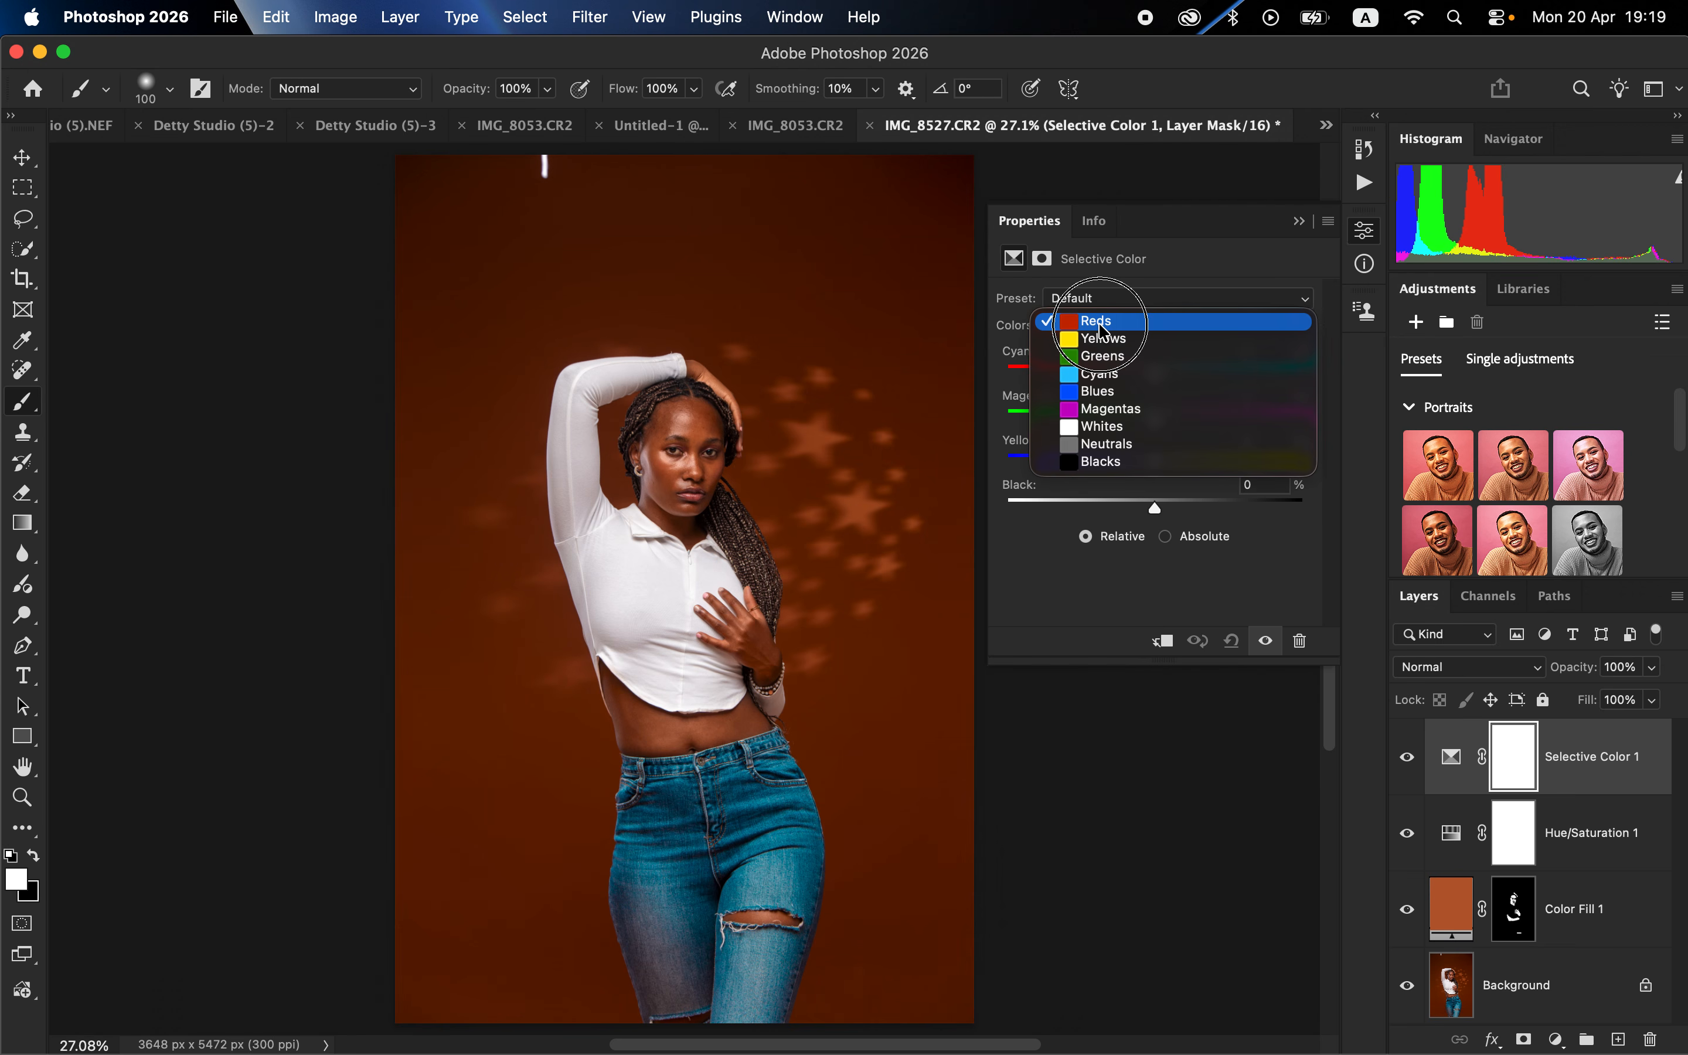
click(1106, 427)
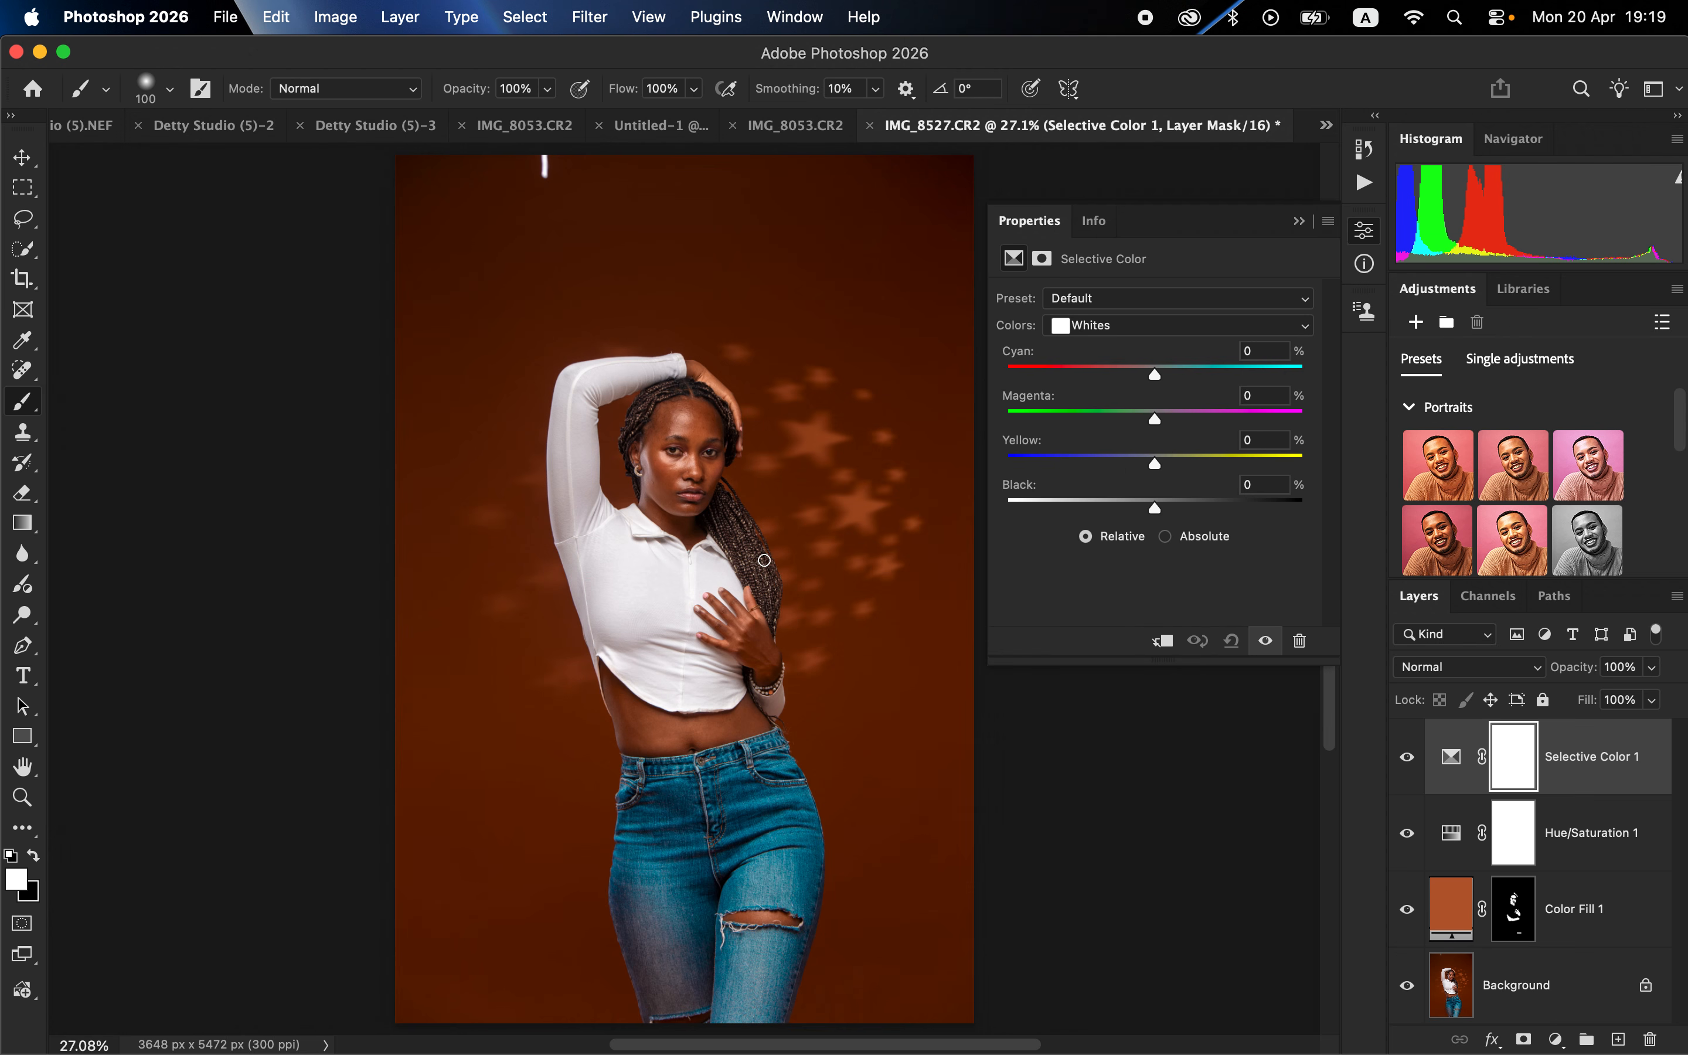
Set Yellow to -30% for the Whites and compare the portrait with the Selective Color layer hidden and shown
click(1130, 463)
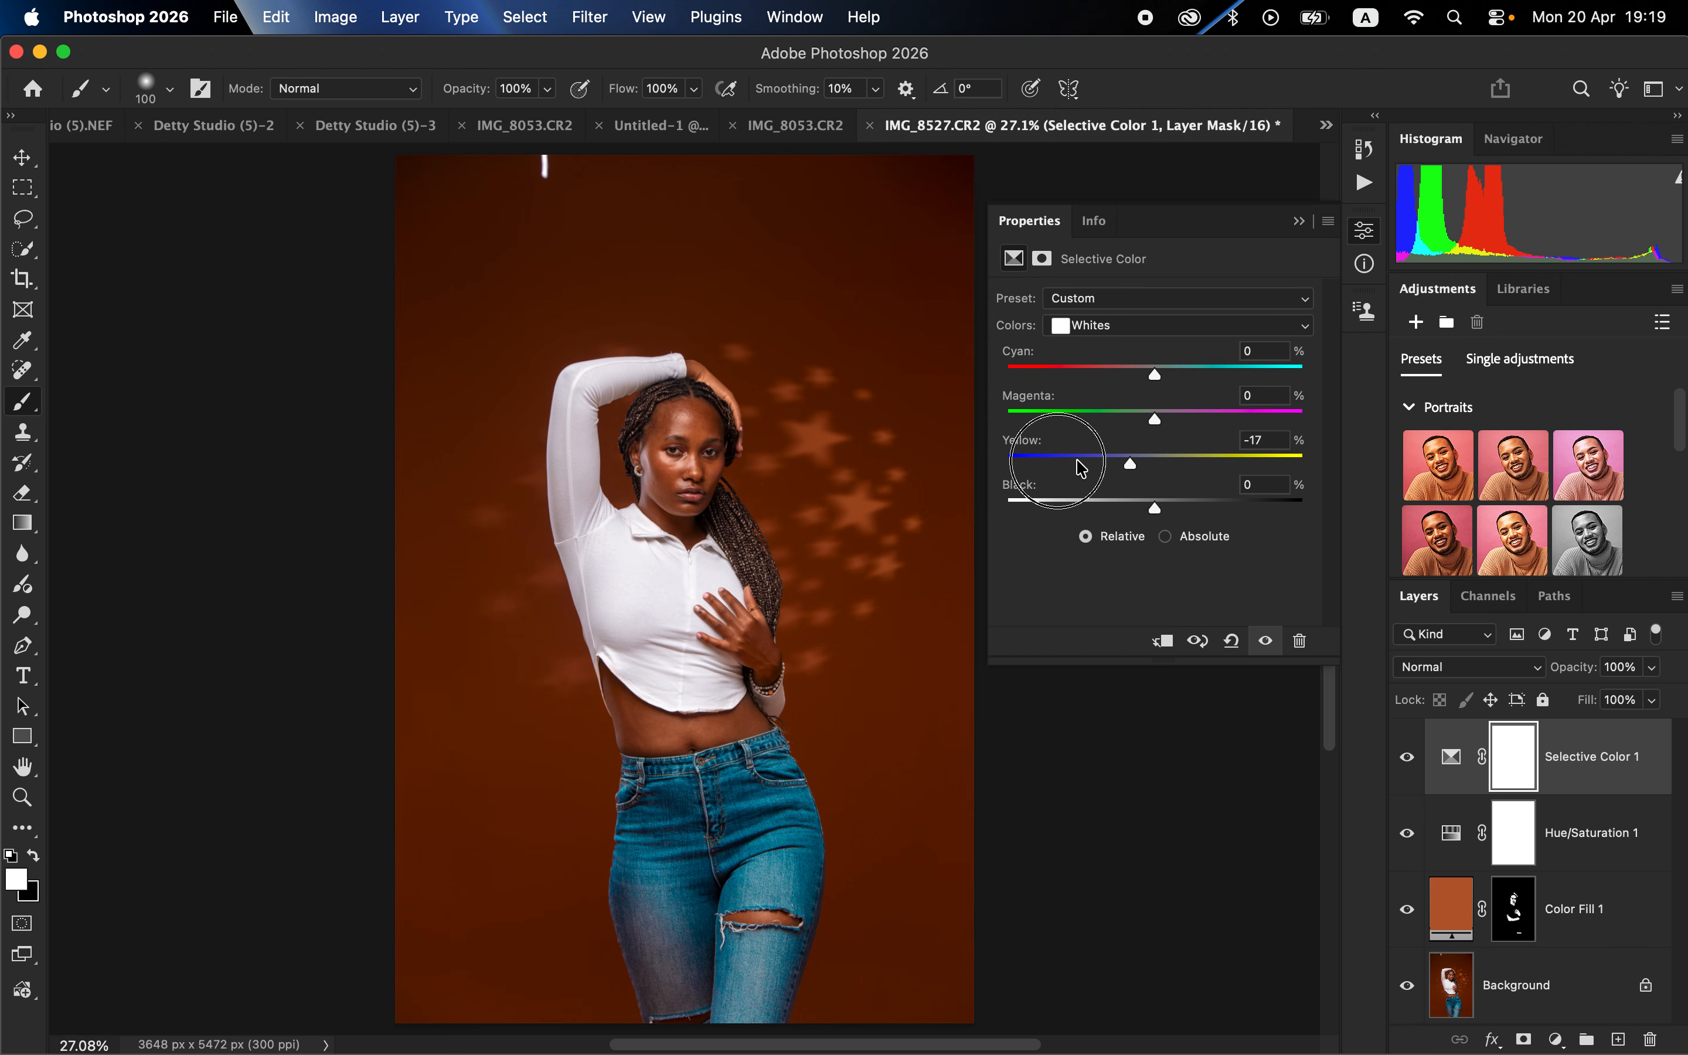
click(1189, 457)
drag(1194, 460, 1113, 462)
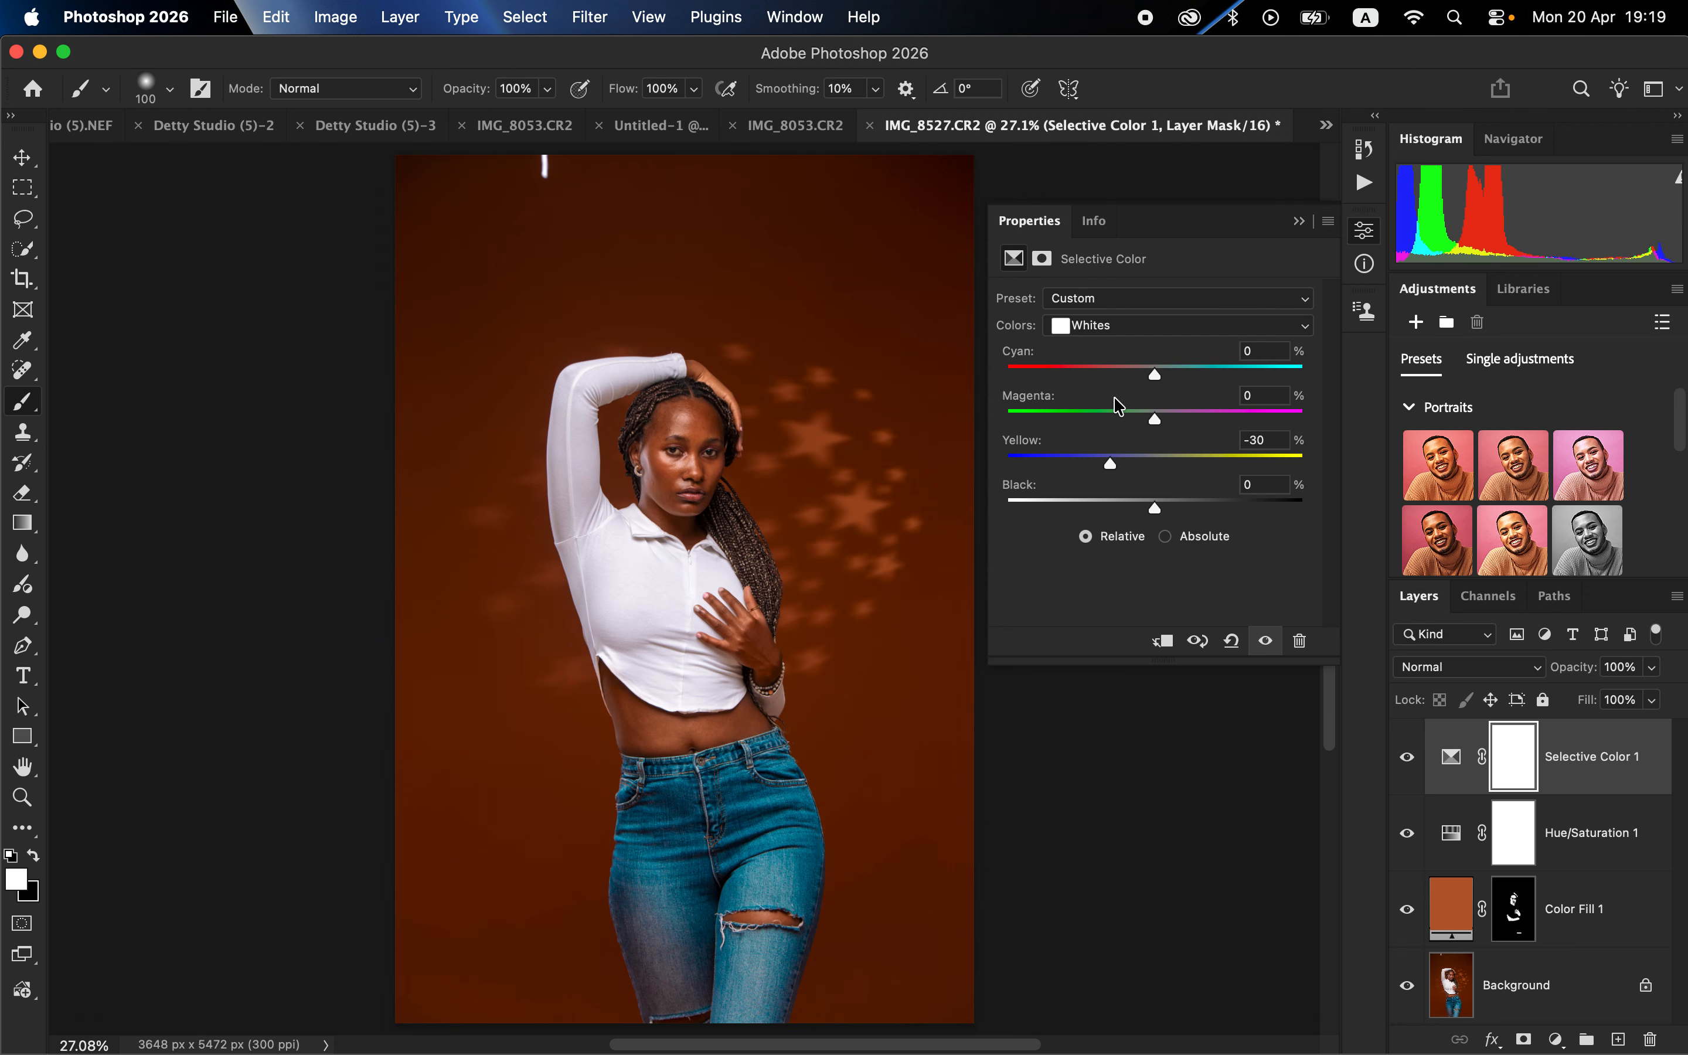
click(1408, 758)
click(1408, 759)
click(1408, 759)
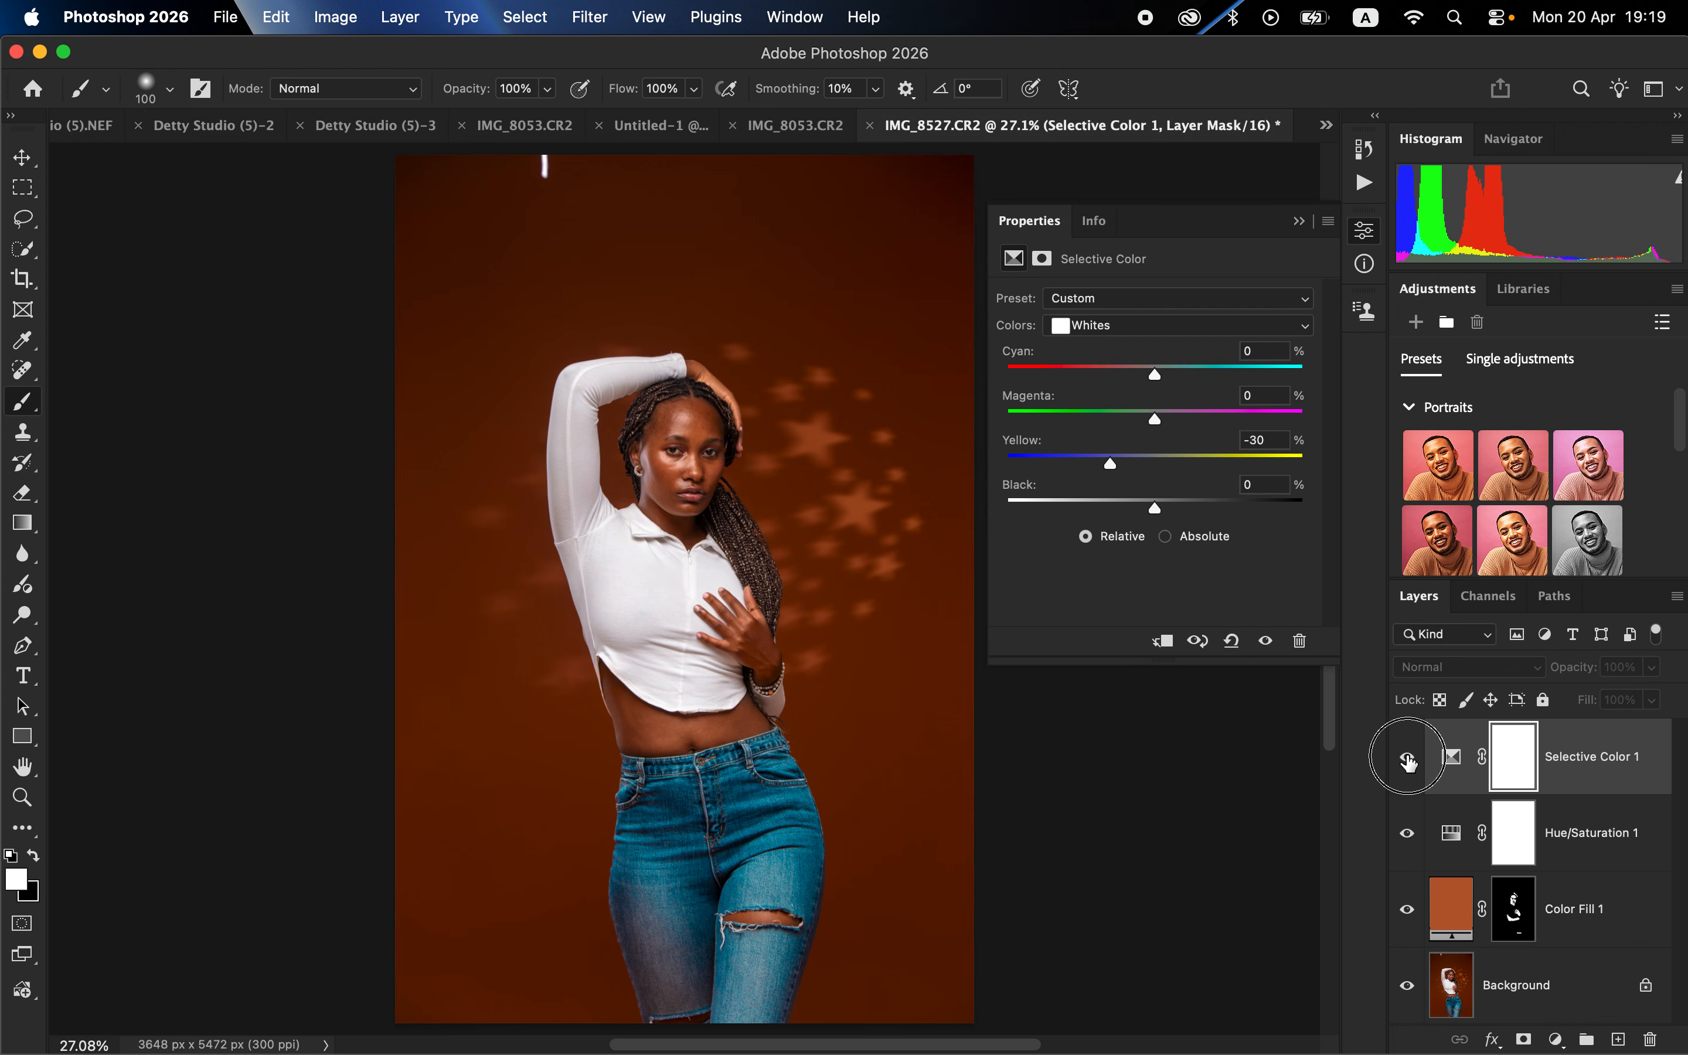
click(1408, 759)
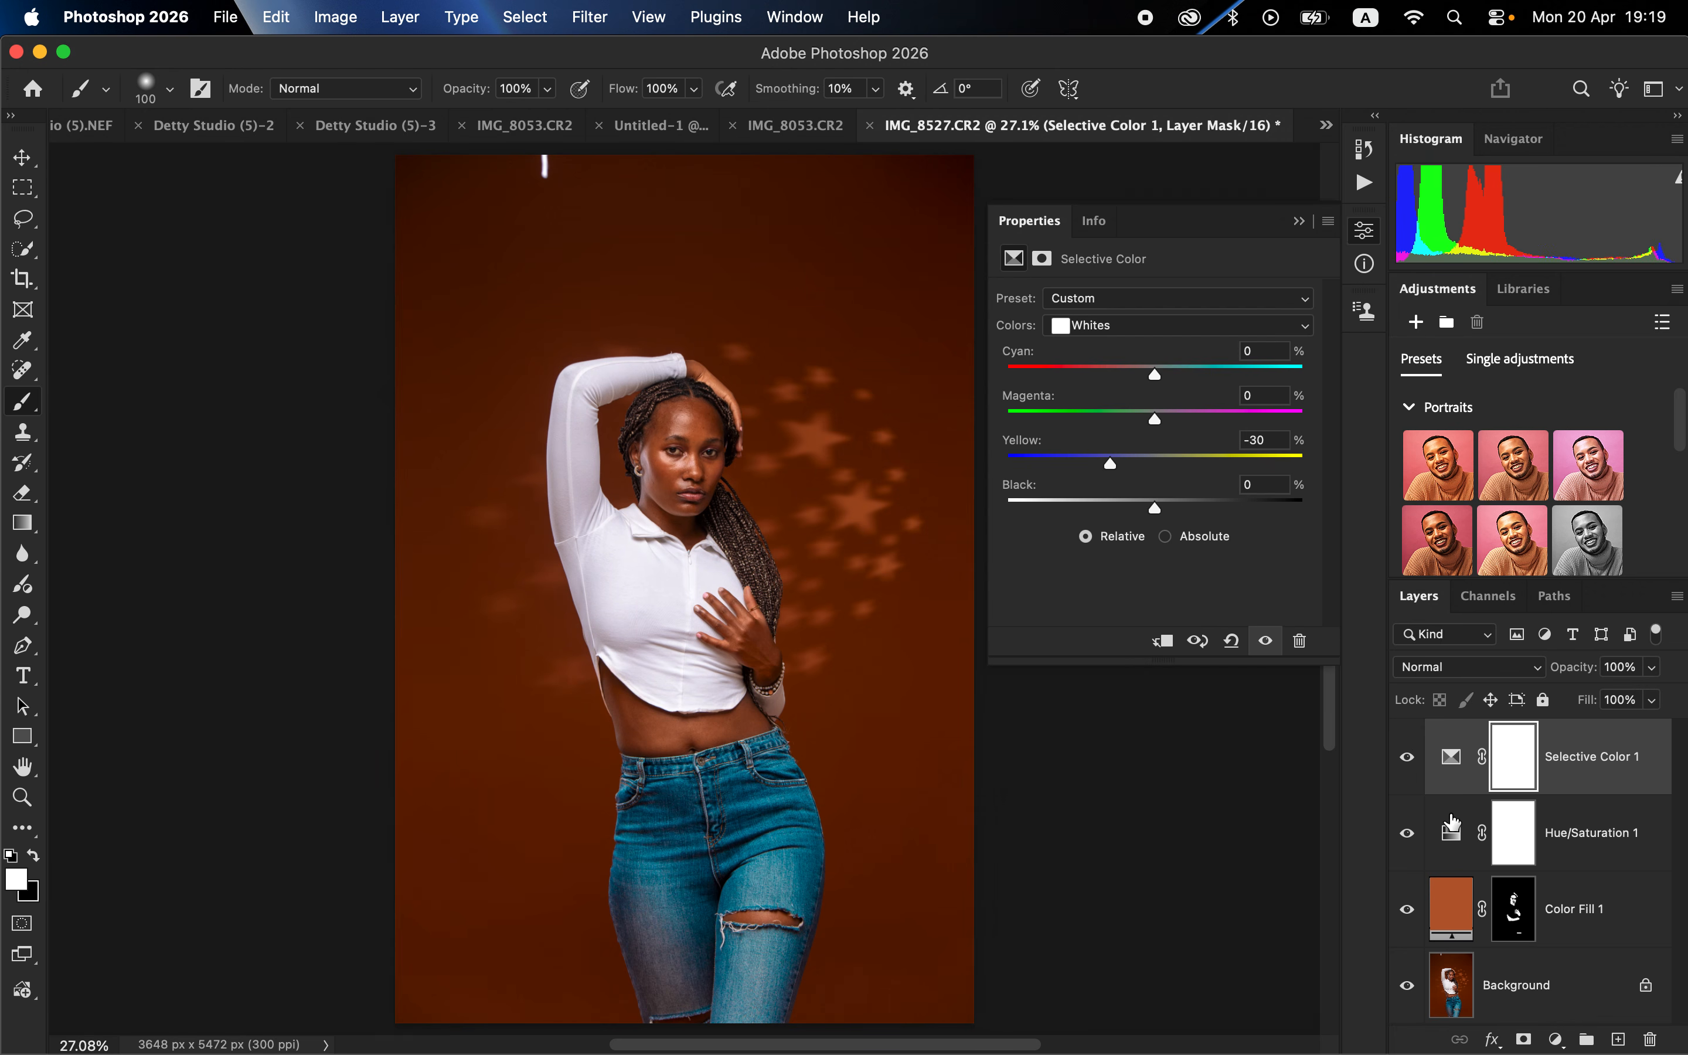
click(1299, 222)
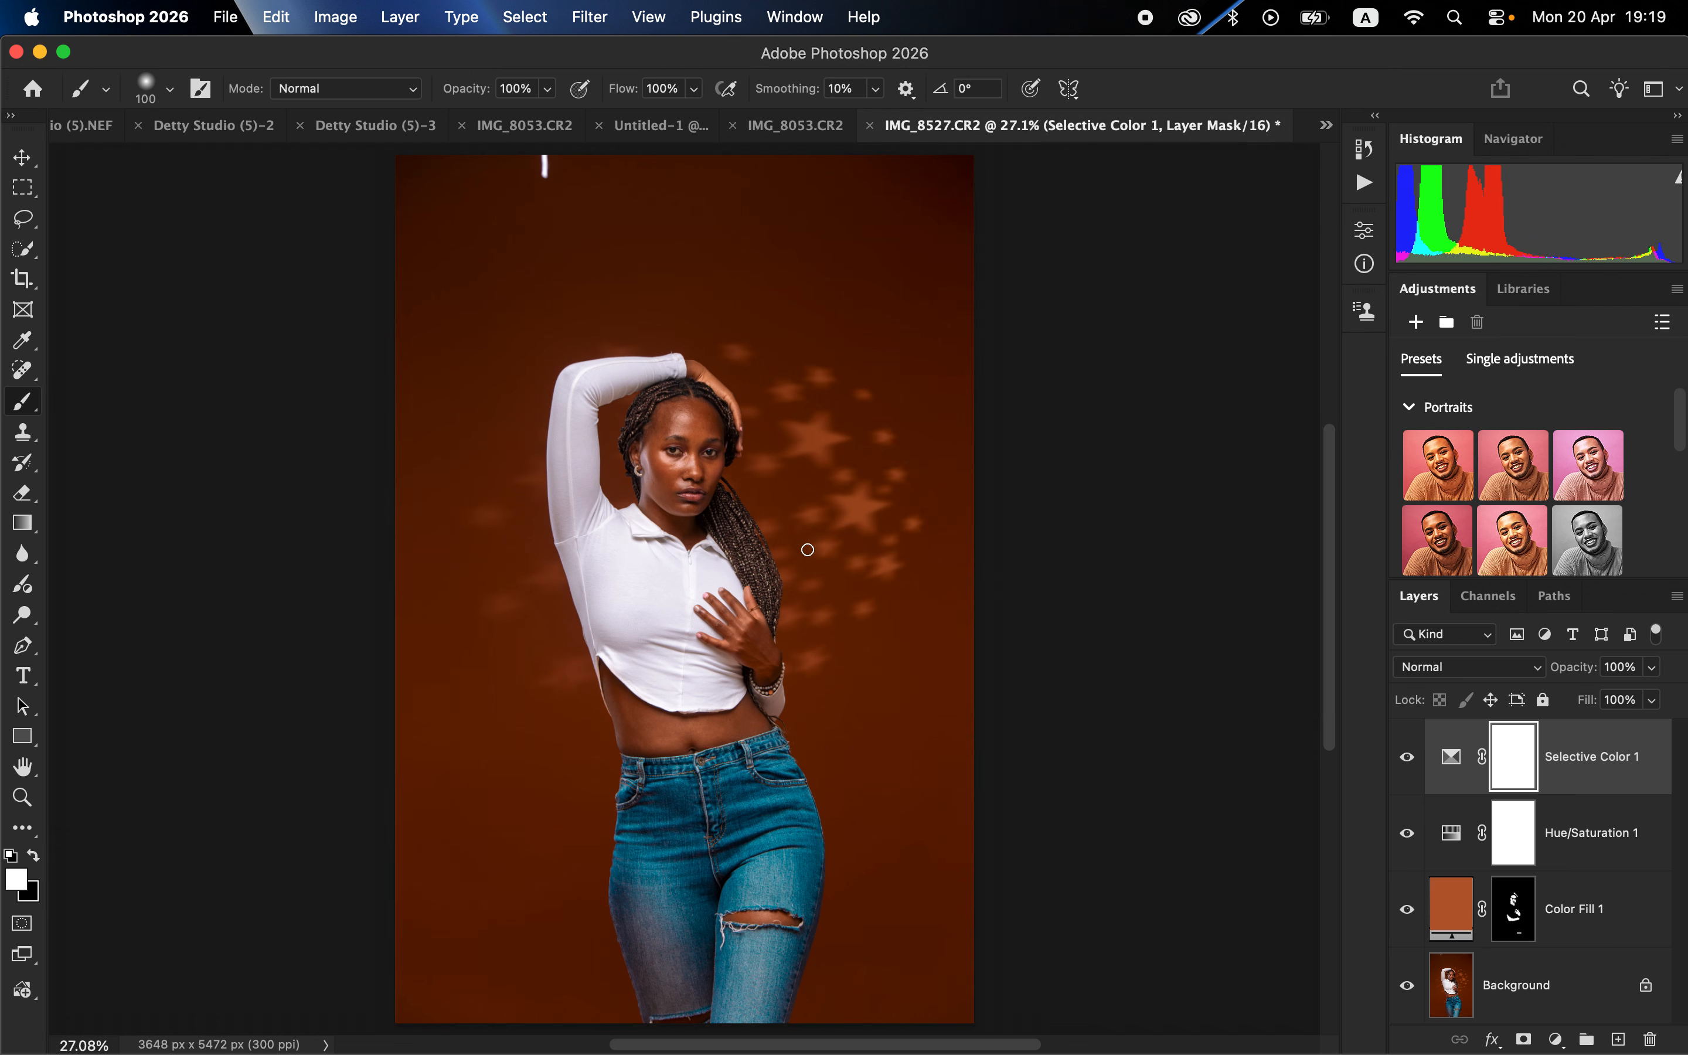